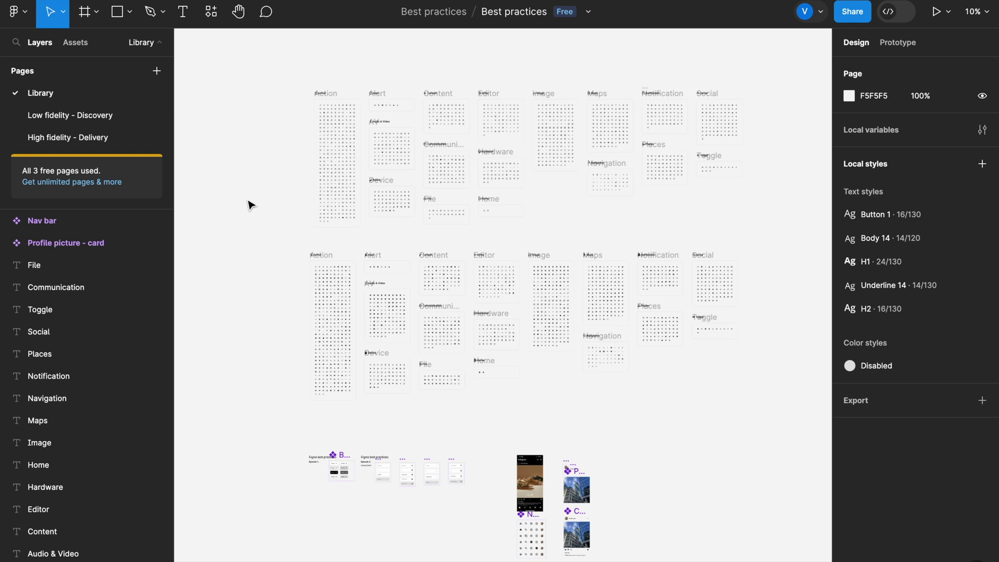
# - Look over the Library page's button, form field, nav bar, picture frame and post card components
pyautogui.scroll(-2, 250, 204)
pyautogui.scroll(3, 297, 398)
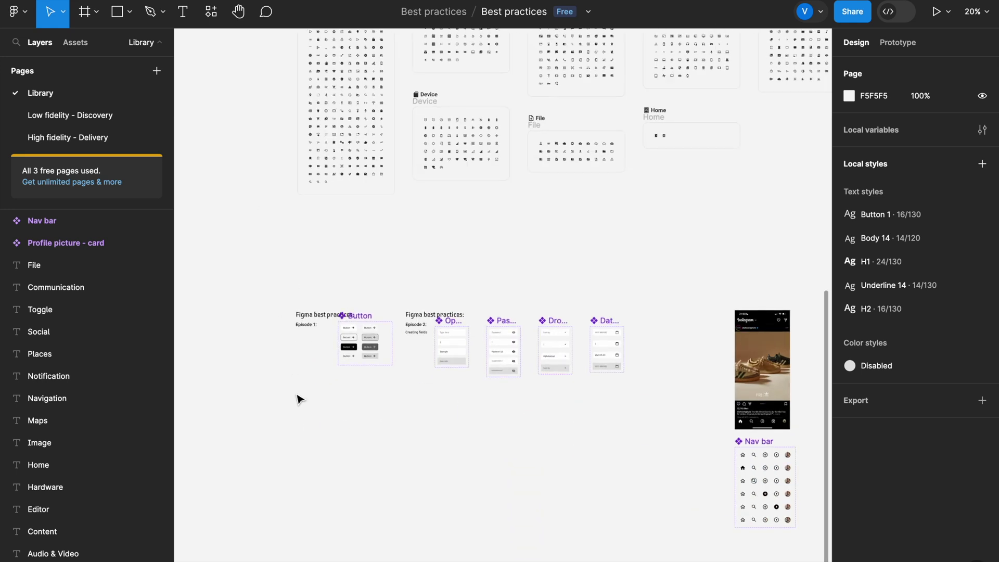
pyautogui.scroll(3, 405, 376)
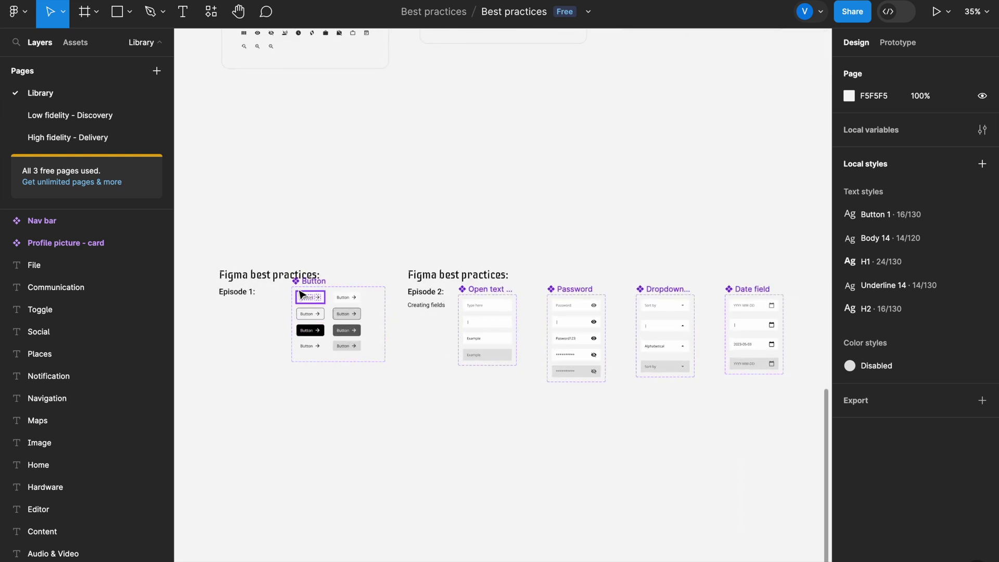
pyautogui.click(466, 315)
pyautogui.hscroll(5, 484, 295)
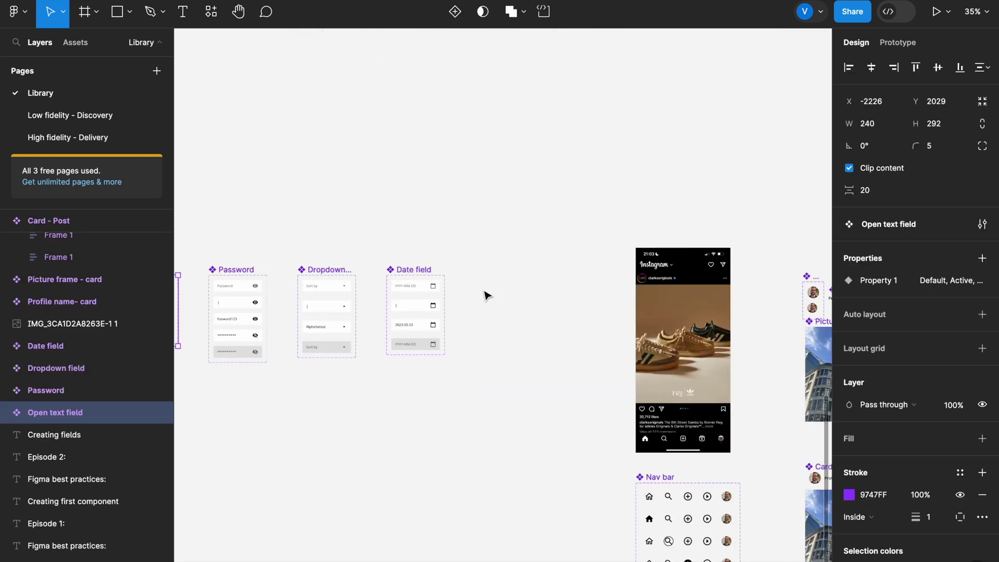
pyautogui.scroll(-2, 484, 294)
pyautogui.hscroll(5, 485, 295)
pyautogui.click(484, 296)
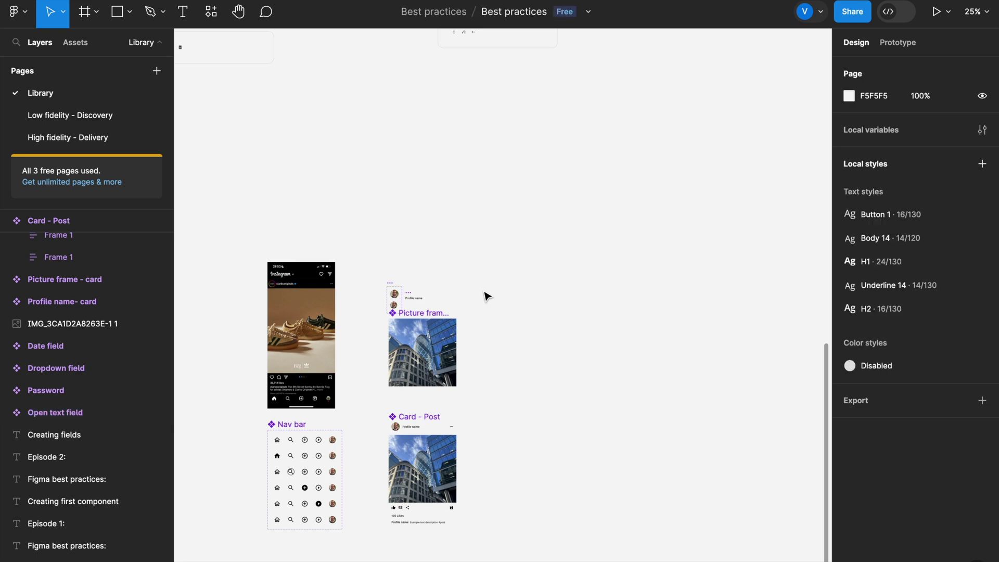
pyautogui.scroll(4, 426, 429)
pyautogui.scroll(-3, 427, 431)
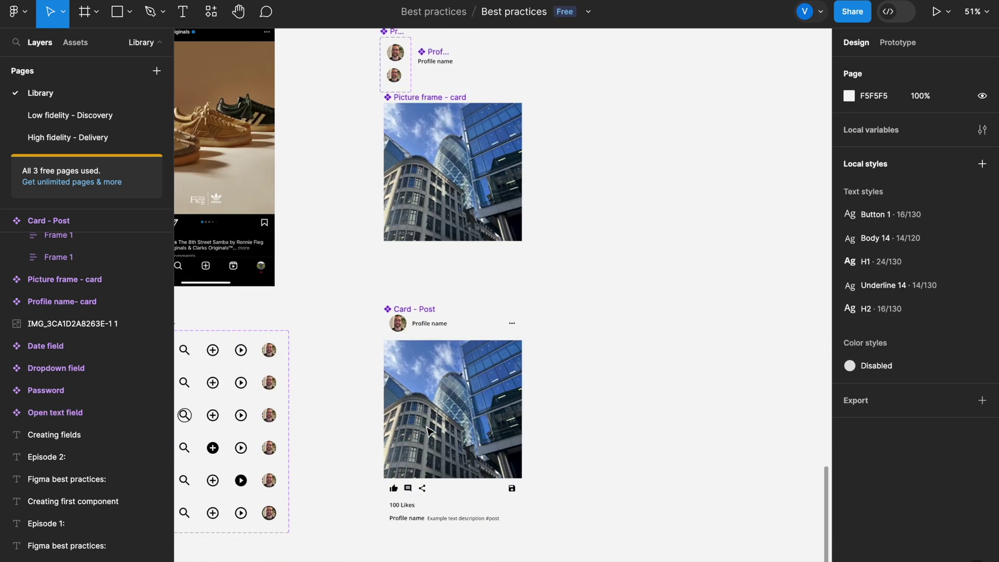
pyautogui.scroll(-3, 660, 235)
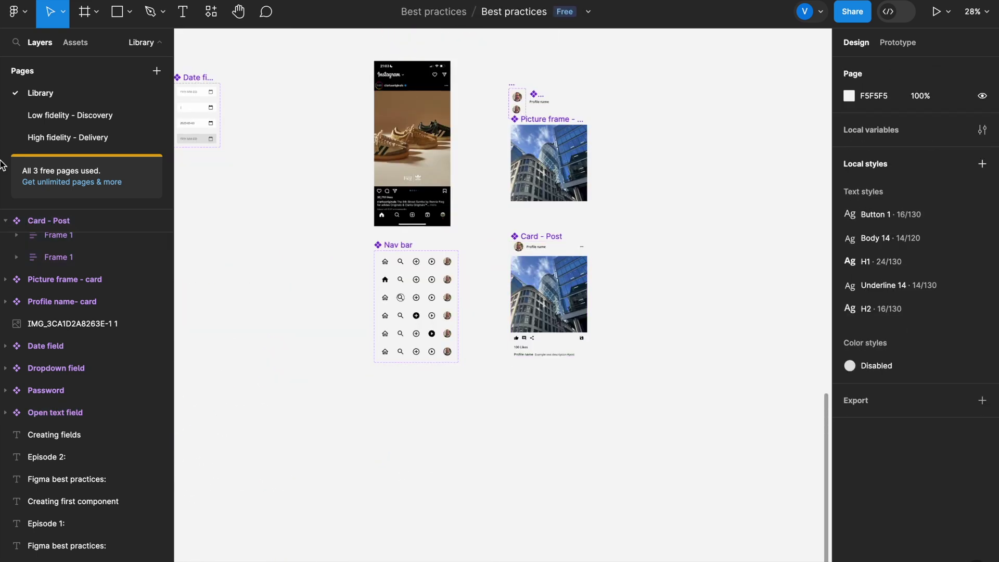
# - Open the Low fidelity - Discovery page and inspect the iPhone 14 - 1 log-in frame
pyautogui.click(55, 124)
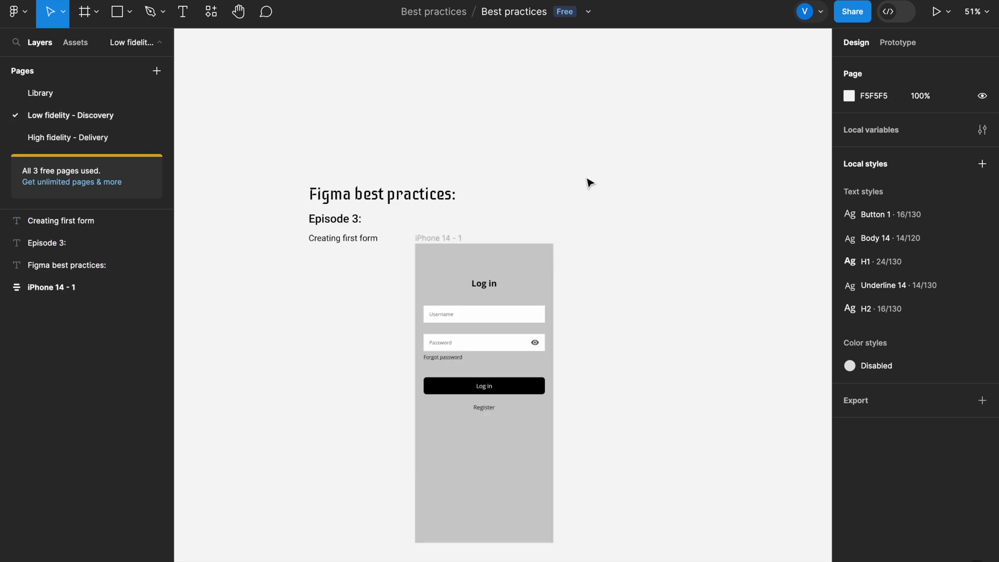
pyautogui.click(452, 238)
pyautogui.click(451, 238)
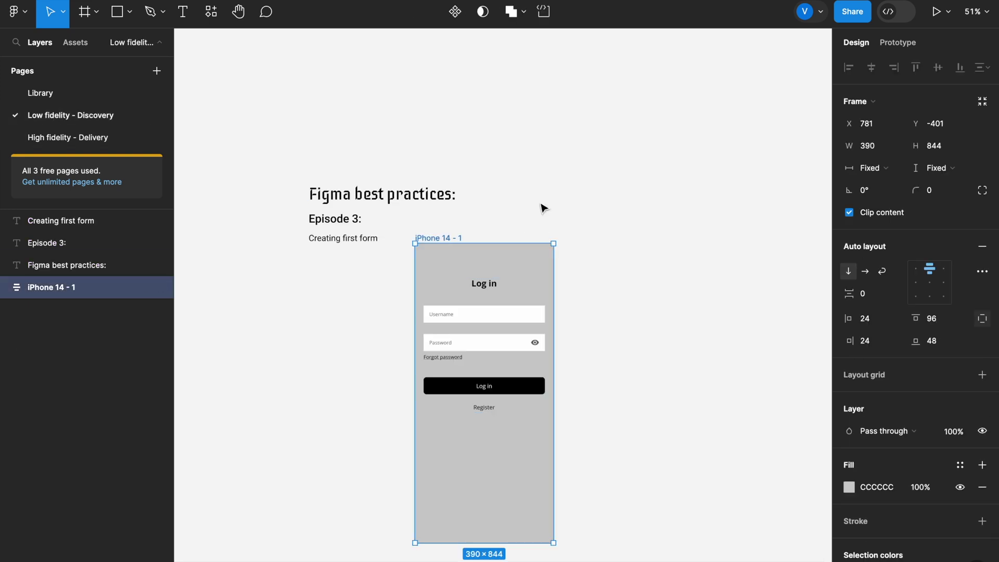
pyautogui.click(641, 193)
# - Return to the Library page and survey its icon sets and component groups down to the post card
pyautogui.click(104, 98)
pyautogui.scroll(-5, 362, 195)
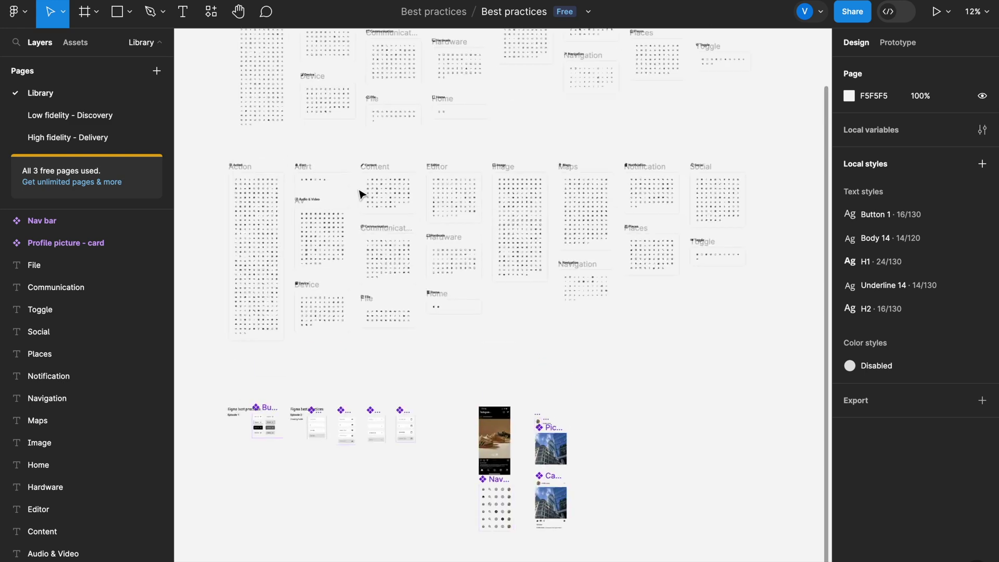
pyautogui.scroll(1, 363, 195)
pyautogui.hscroll(1, 362, 195)
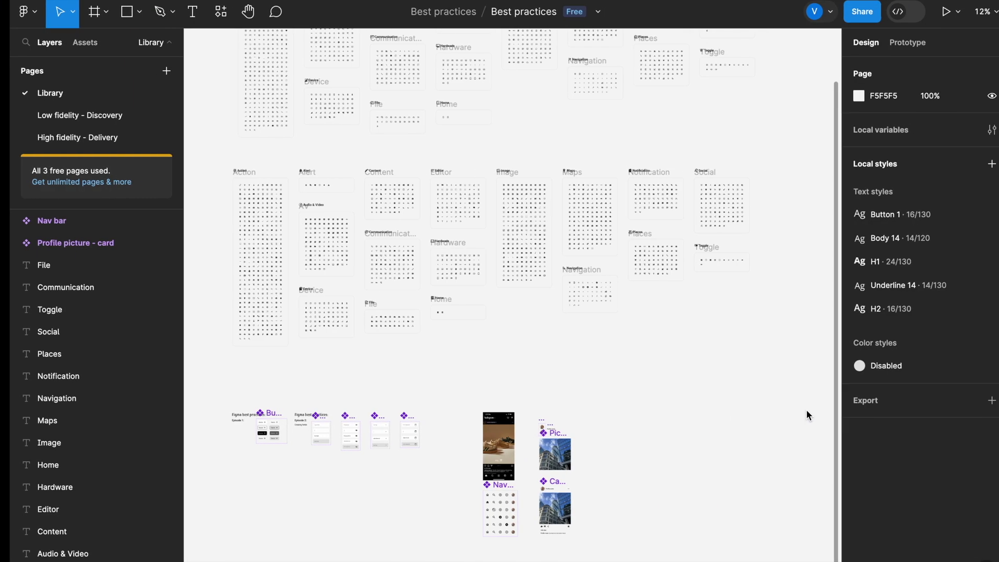
pyautogui.scroll(-3, 614, 416)
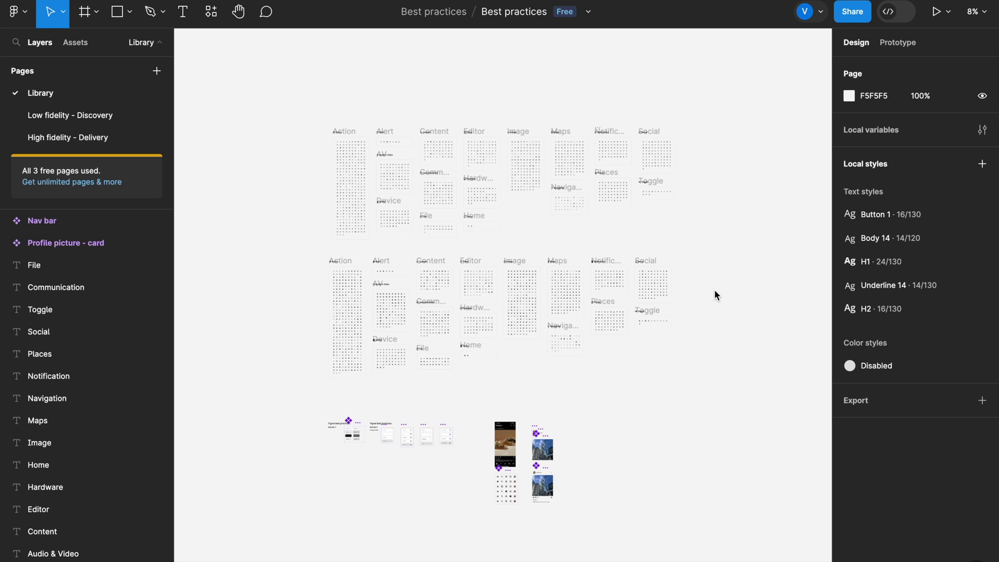
pyautogui.scroll(1, 713, 290)
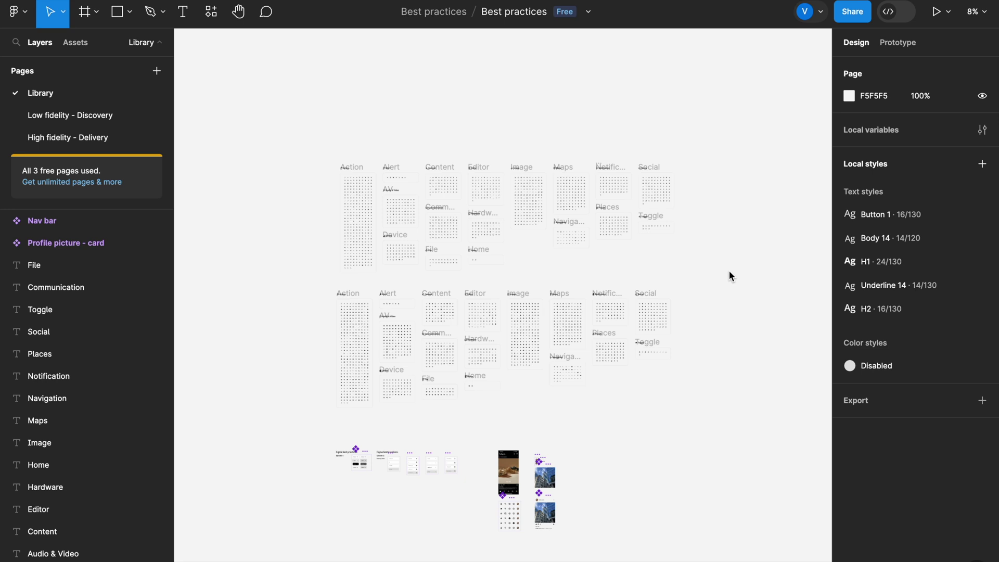
pyautogui.scroll(10, 610, 436)
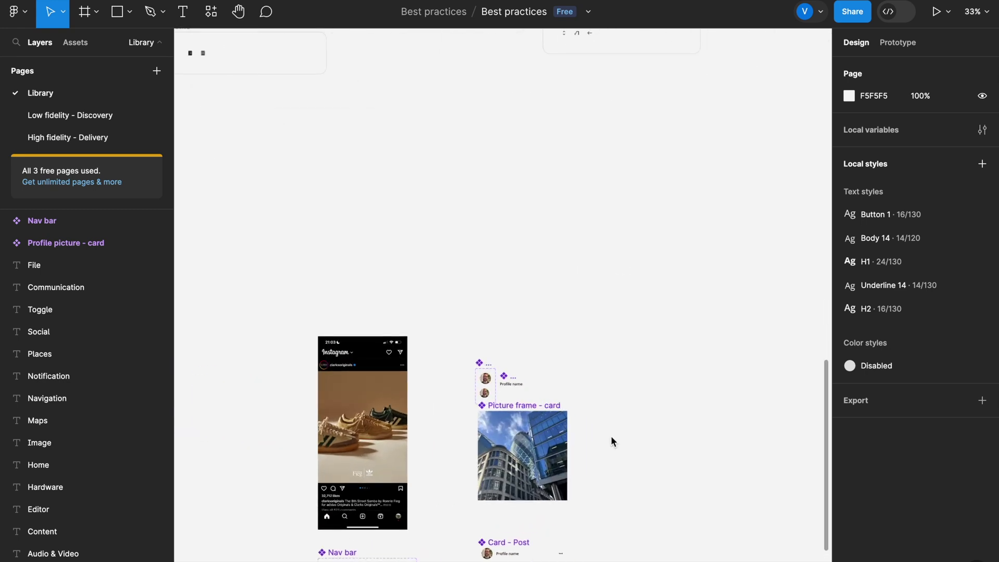
pyautogui.scroll(-10, 611, 437)
pyautogui.hscroll(2, 610, 437)
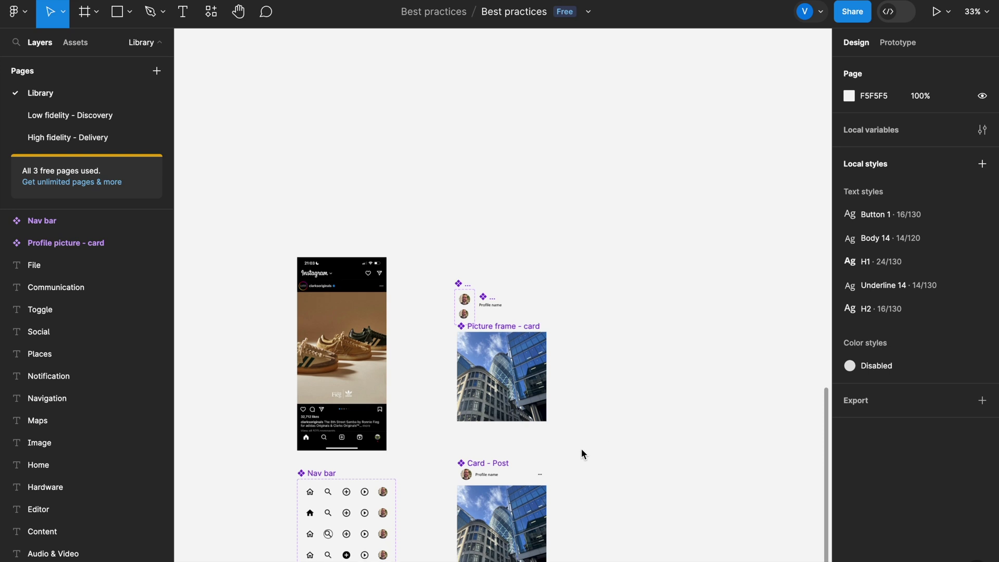
# - Inspect the Card - Post component and the layout of its header frame
pyautogui.click(463, 257)
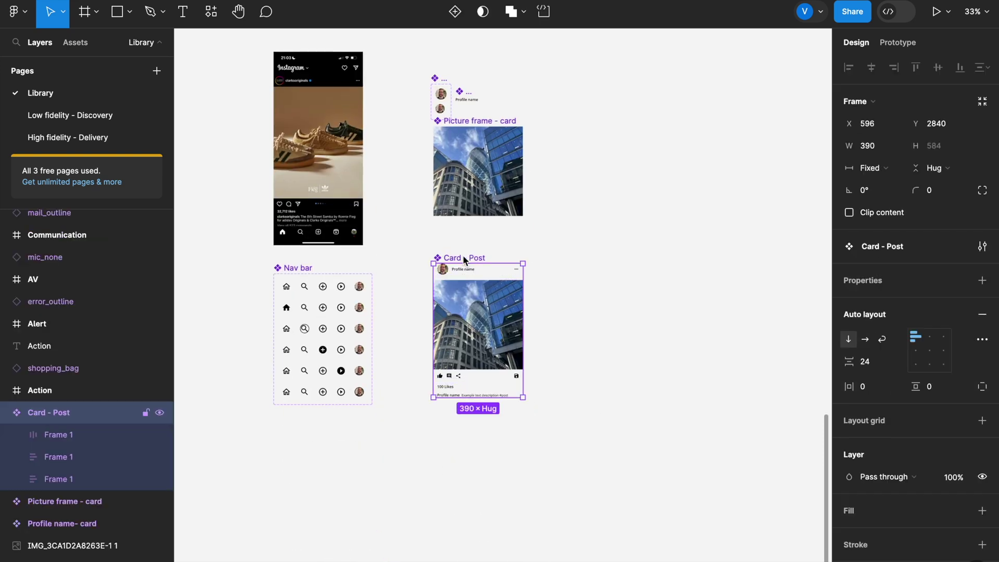
pyautogui.click(579, 278)
pyautogui.scroll(3, 497, 230)
pyautogui.click(431, 282)
pyautogui.scroll(5, 432, 284)
pyautogui.click(373, 314)
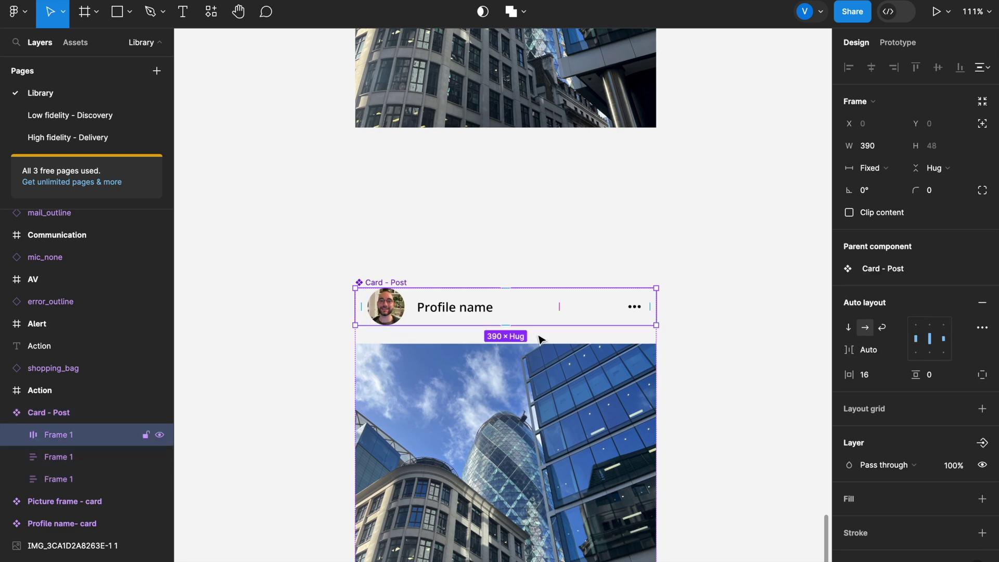
pyautogui.scroll(-5, 503, 250)
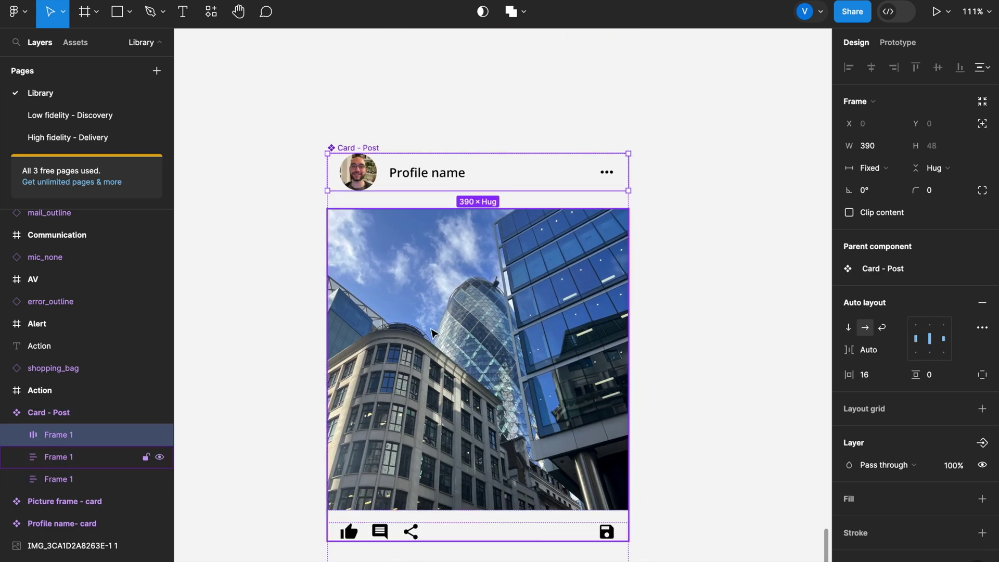
pyautogui.click(376, 166)
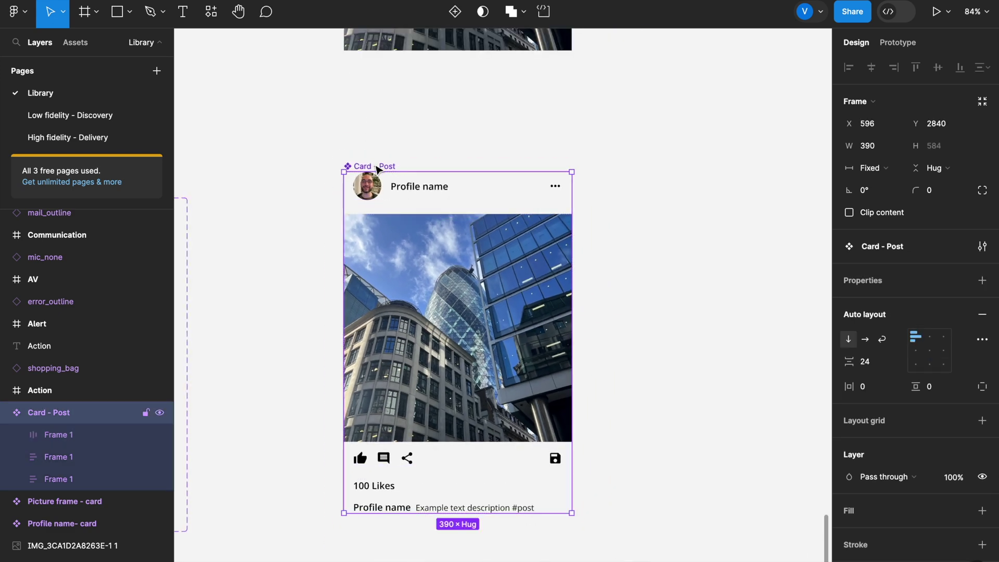
# - Examine the Card - Post header's nested parts: the profile picture, the profile name and the more_horiz icon
pyautogui.click(315, 243)
pyautogui.scroll(3, 315, 243)
pyautogui.click(386, 161)
pyautogui.click(386, 161)
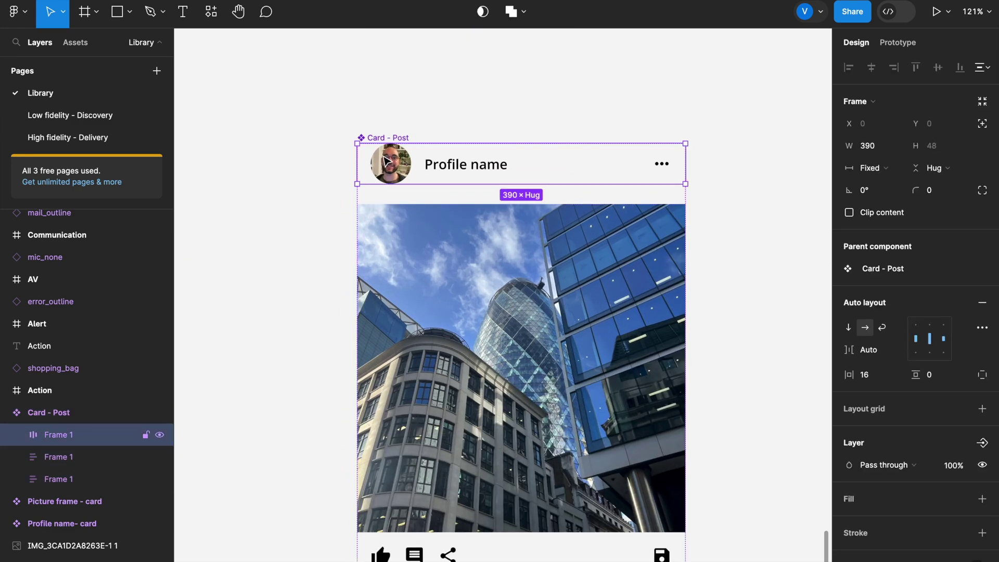
pyautogui.click(386, 161)
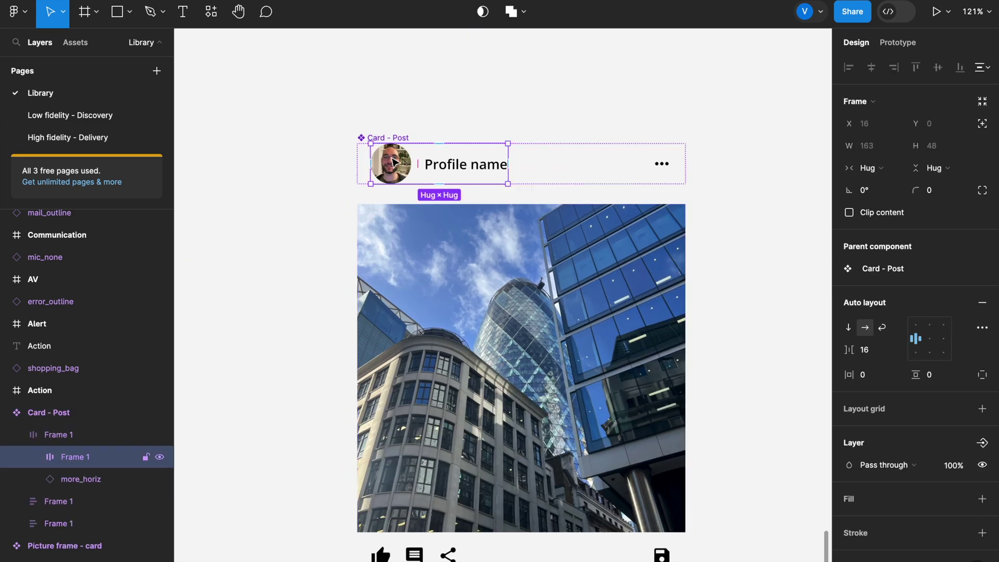
pyautogui.click(394, 162)
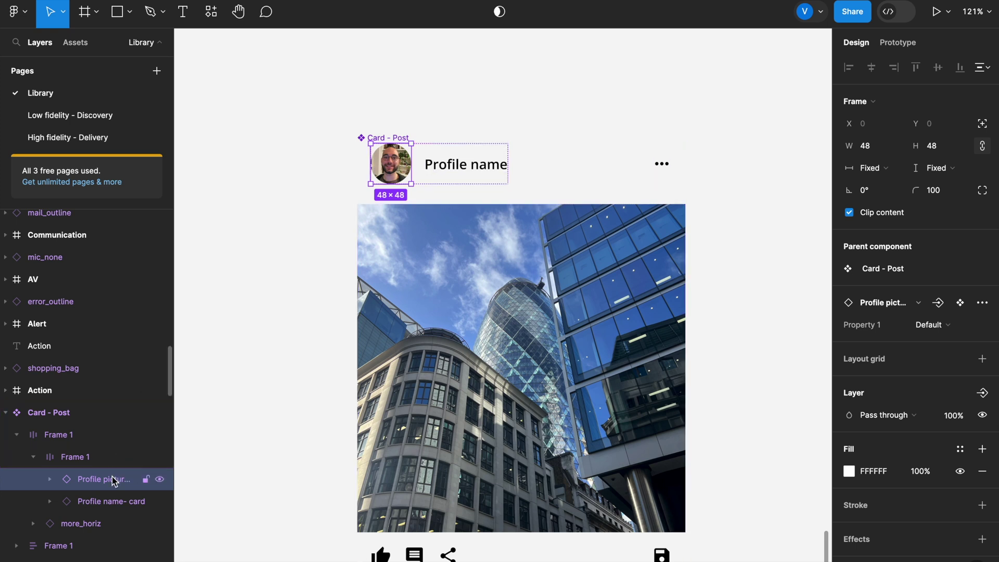
pyautogui.press('Tab')
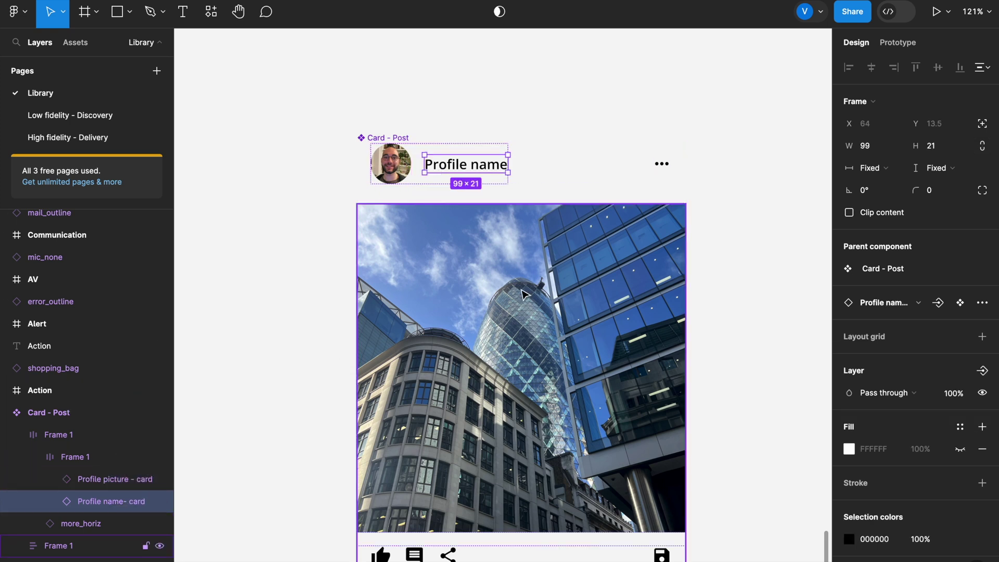
pyautogui.click(662, 163)
pyautogui.scroll(-3, 369, 398)
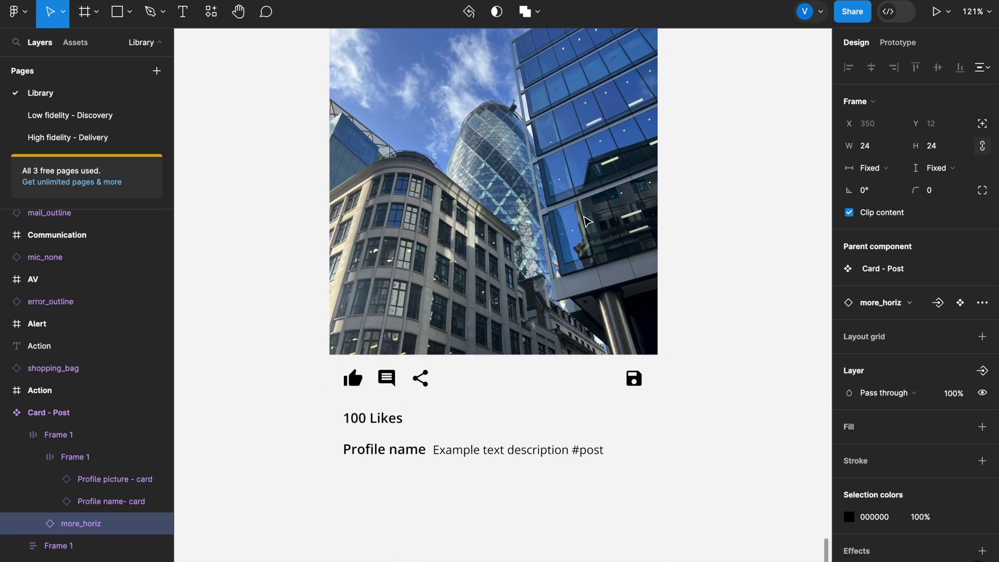
# - Examine the Card - Post picture and action icons frame, the 100 Likes text and the description row
pyautogui.scroll(3, 416, 343)
pyautogui.click(429, 340)
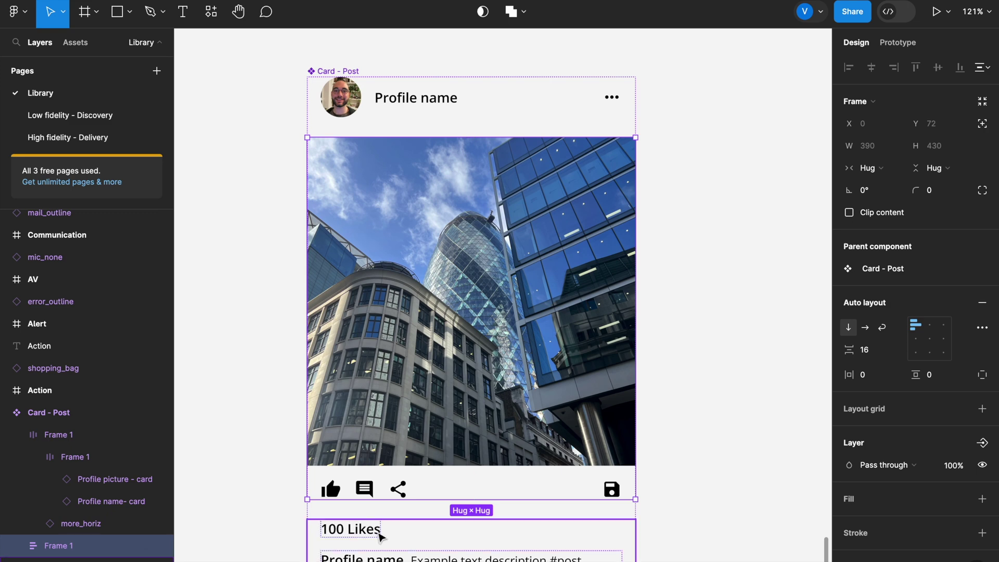
pyautogui.scroll(-2, 352, 406)
pyautogui.doubleClick(351, 407)
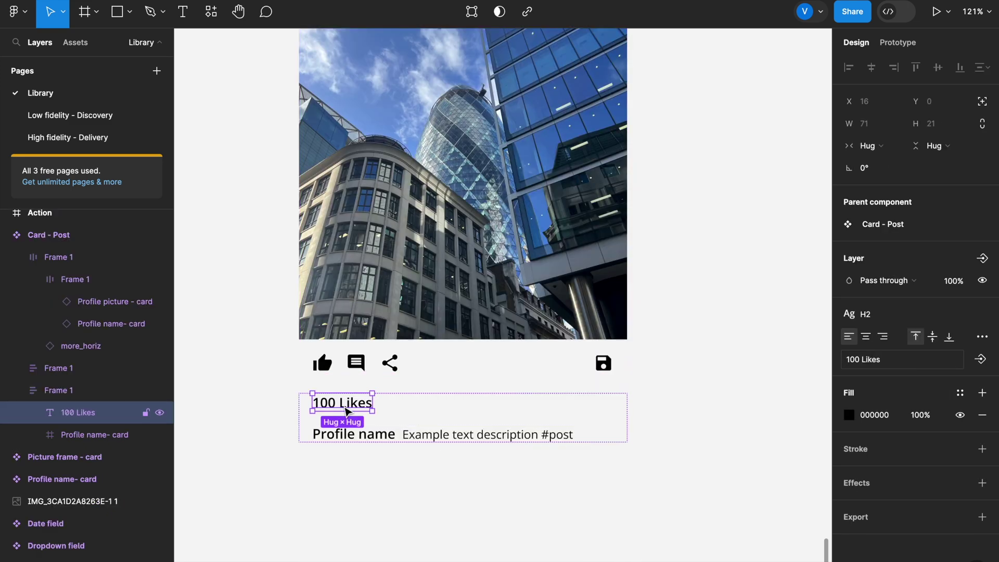
pyautogui.click(446, 441)
pyautogui.click(472, 495)
# - Select the complete Card - Post component and review how its nested frames are structured
pyautogui.keyDown('ctrl'); pyautogui.scroll(-5, 473, 495); pyautogui.keyUp('ctrl')
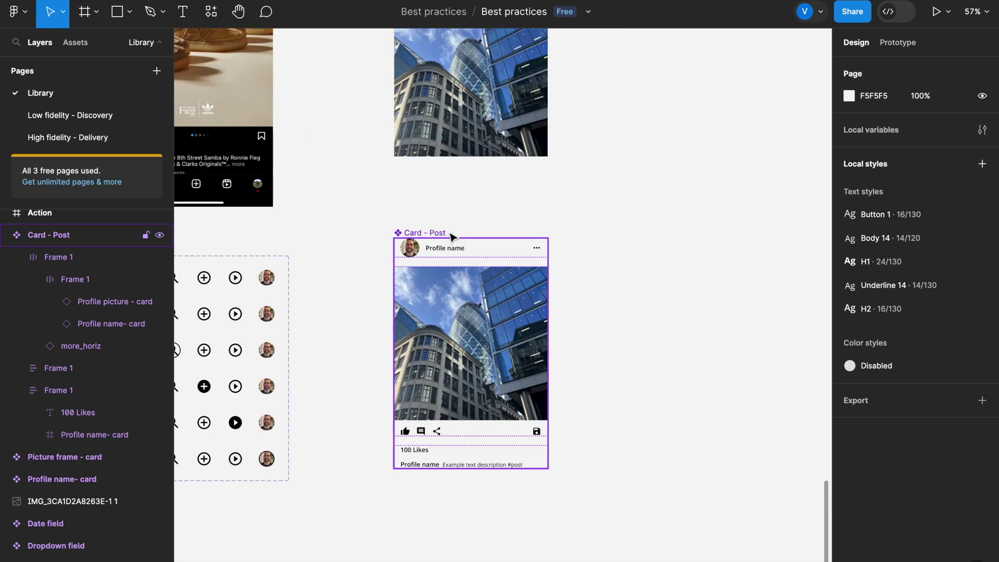
pyautogui.click(419, 233)
pyautogui.keyDown('ctrl'); pyautogui.scroll(3, 404, 234); pyautogui.keyUp('ctrl')
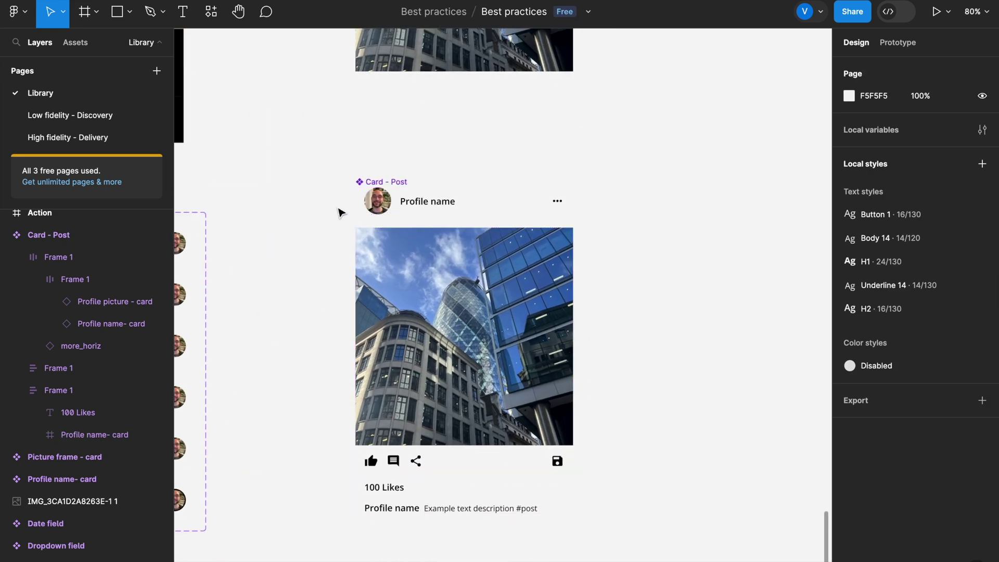
pyautogui.click(387, 183)
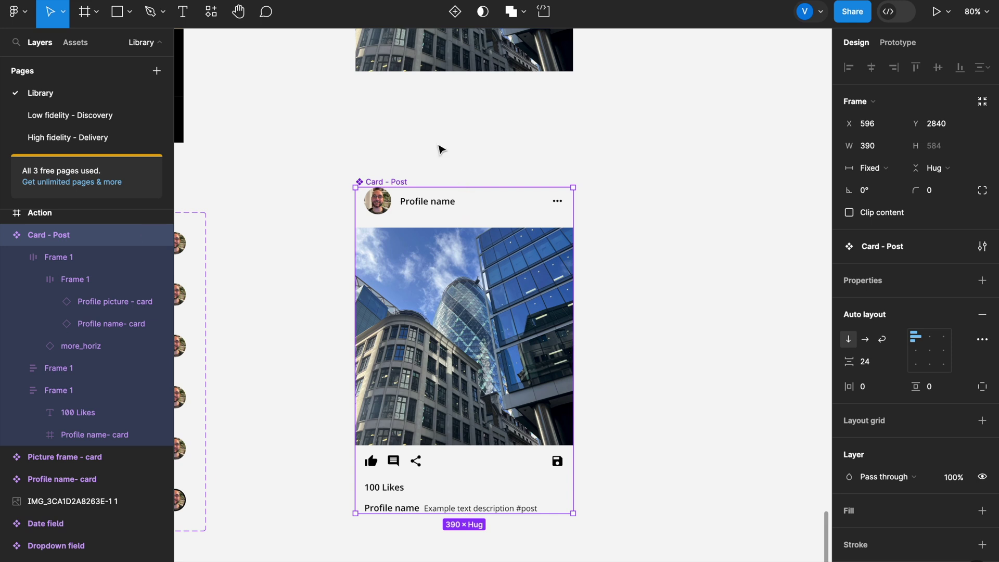
pyautogui.scroll(-3, 439, 149)
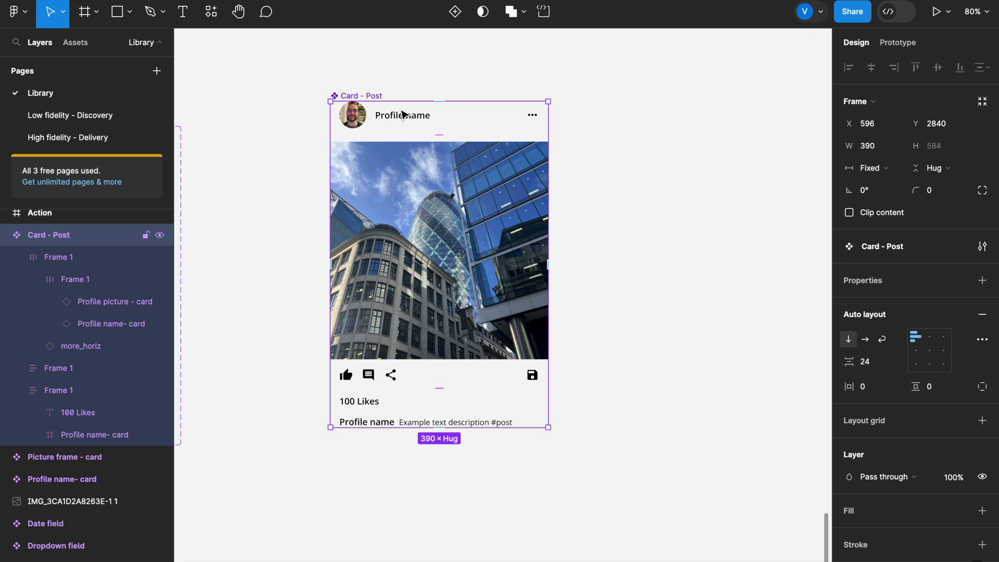
pyautogui.scroll(1, 401, 109)
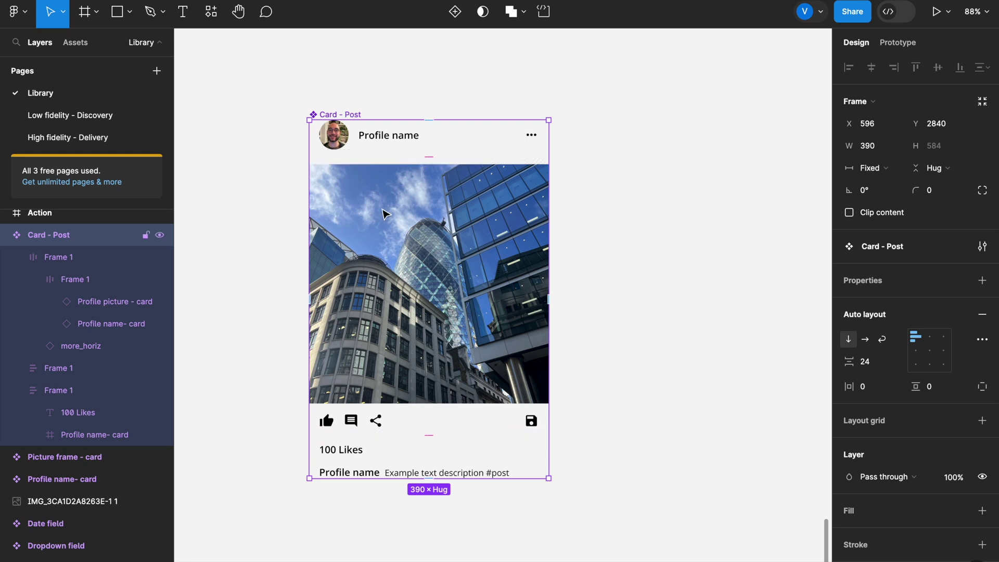
pyautogui.click(601, 267)
# - Add the text label "Atoms" above the profile picture component and line it up with that component's left edge
pyautogui.scroll(-5, 500, 264)
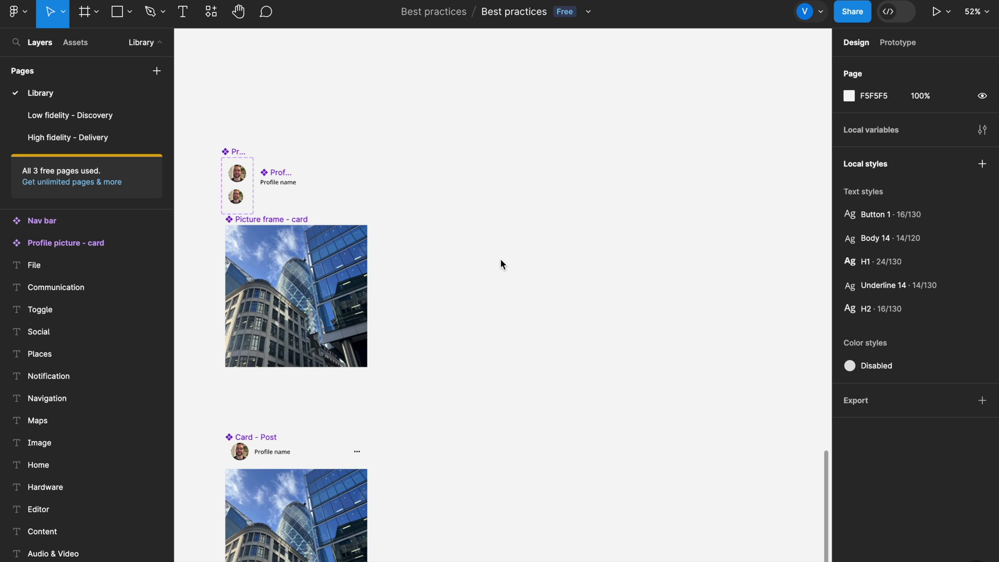
pyautogui.scroll(-5, 501, 264)
pyautogui.click(274, 282)
pyautogui.click(459, 247)
pyautogui.scroll(5, 460, 247)
pyautogui.hscroll(-1, 460, 247)
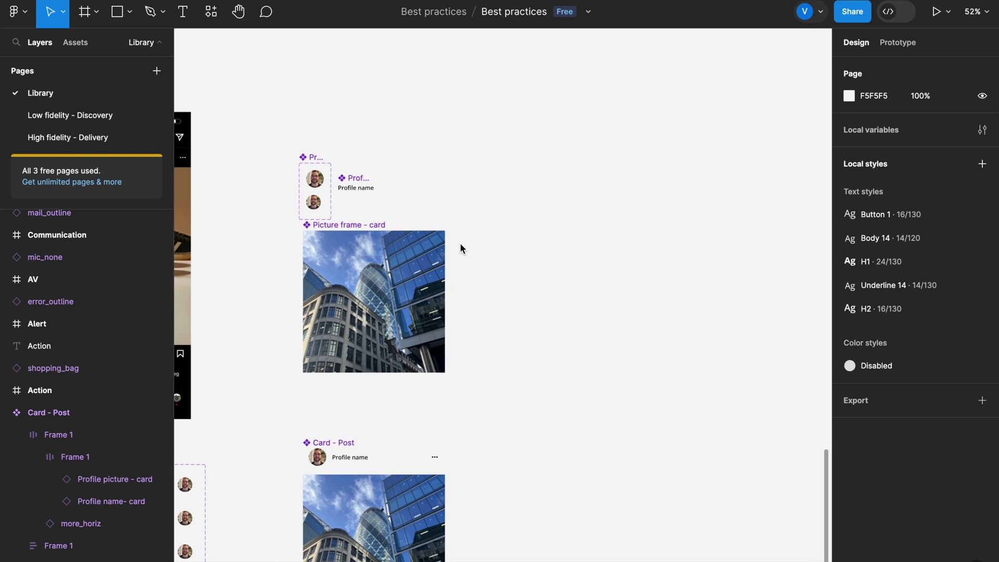
pyautogui.press('t')
pyautogui.click(308, 126)
pyautogui.write('At')
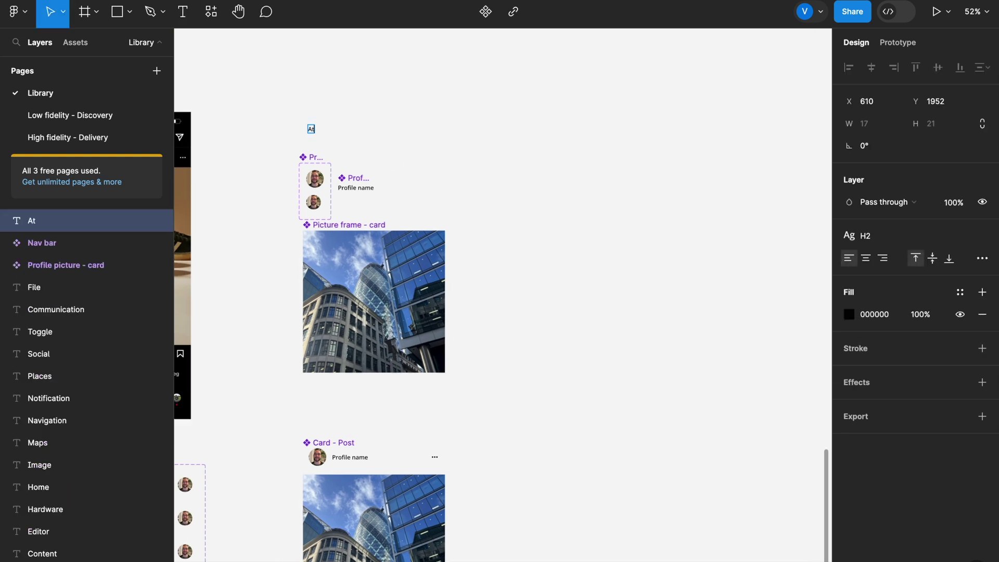
pyautogui.write('oms')
pyautogui.press('Escape')
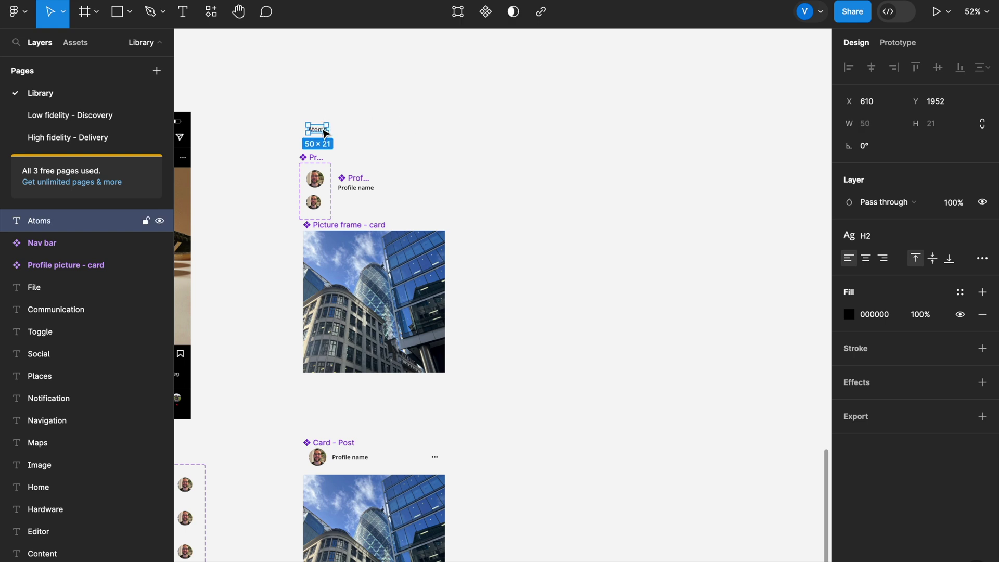
pyautogui.moveTo(321, 130); pyautogui.dragTo(316, 134)
pyautogui.press('Escape')
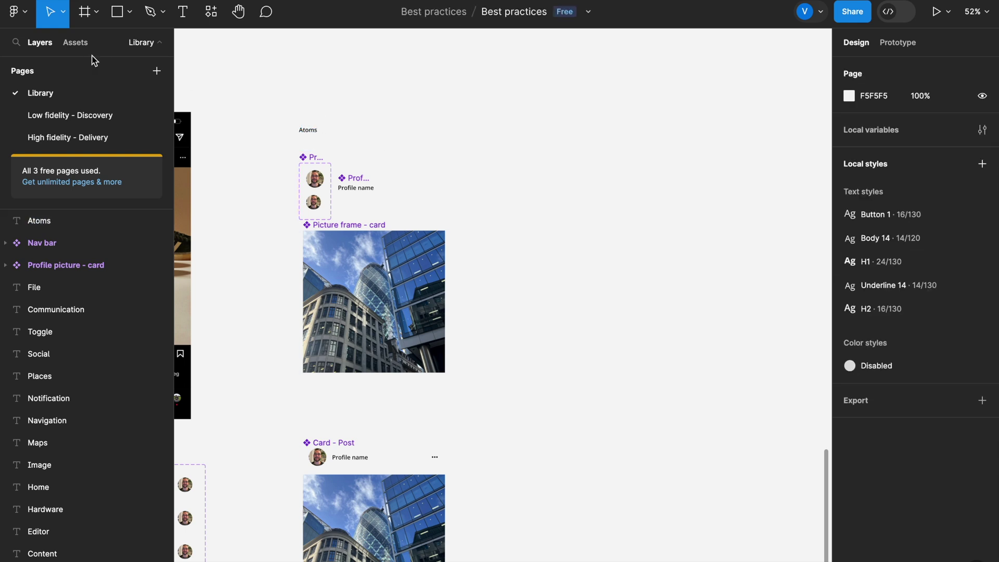
# - Enclose the Atoms label and its three components in a section about 497 × 754 and name the section "Atoms"
pyautogui.click(97, 12)
pyautogui.click(92, 61)
pyautogui.moveTo(285, 112); pyautogui.dragTo(466, 385)
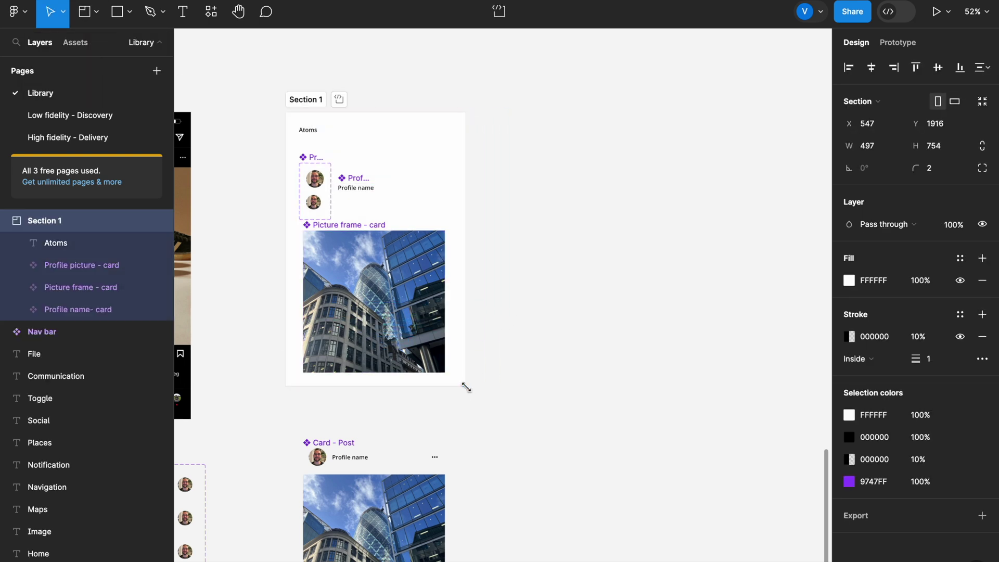
pyautogui.click(555, 332)
pyautogui.click(290, 107)
pyautogui.doubleClick(293, 99)
pyautogui.write('Atoms')
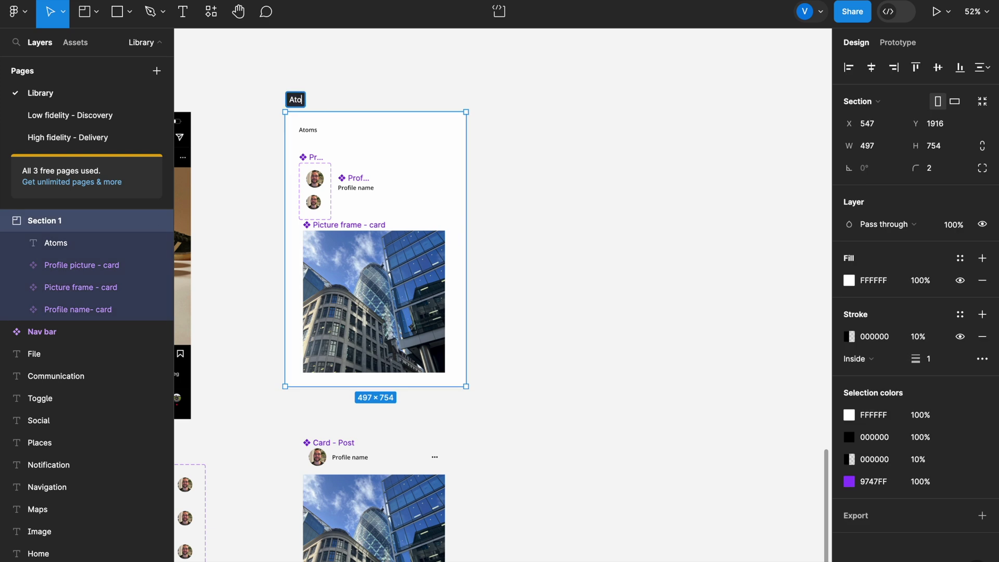
pyautogui.click(572, 201)
# - Add a second, empty section beside the Atoms section, aligned with its upper edge and about 820 × 753 in size
pyautogui.scroll(-1, 571, 200)
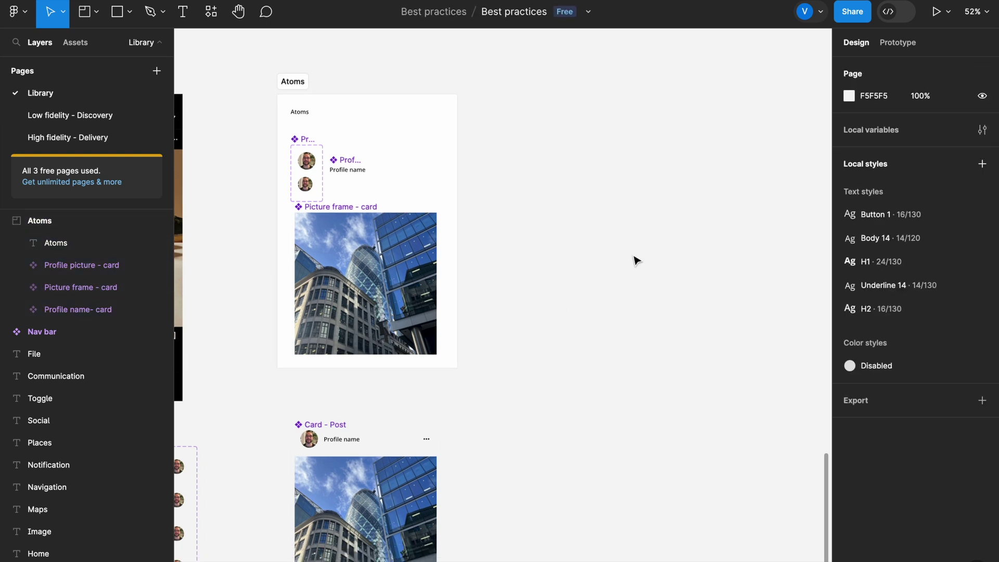
pyautogui.hotkey('shift', 's')
pyautogui.moveTo(583, 82); pyautogui.dragTo(776, 358)
pyautogui.scroll(-3, 776, 357)
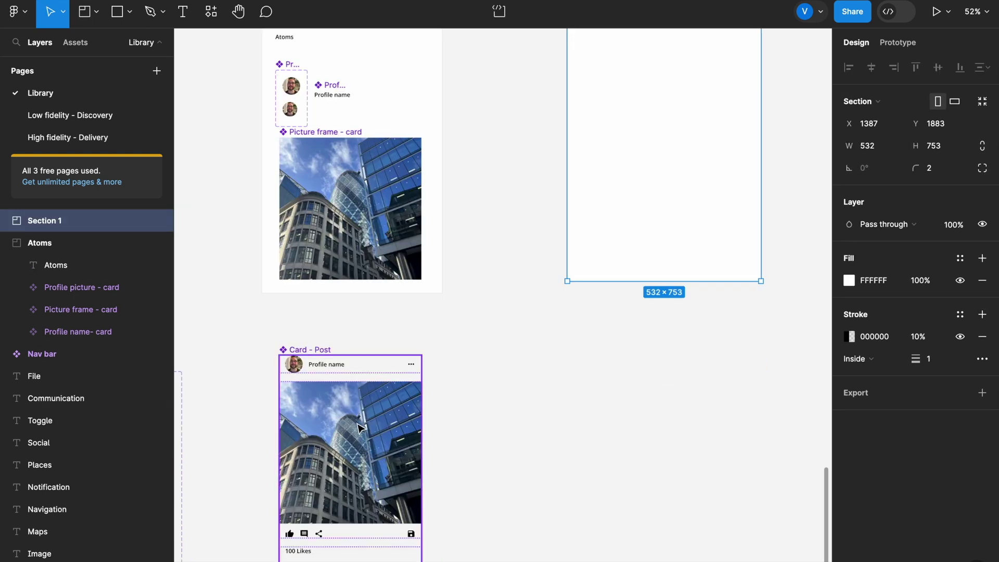
pyautogui.scroll(5, 358, 428)
pyautogui.hscroll(2, 359, 428)
pyautogui.moveTo(606, 290); pyautogui.dragTo(553, 299)
pyautogui.moveTo(650, 294); pyautogui.dragTo(755, 279)
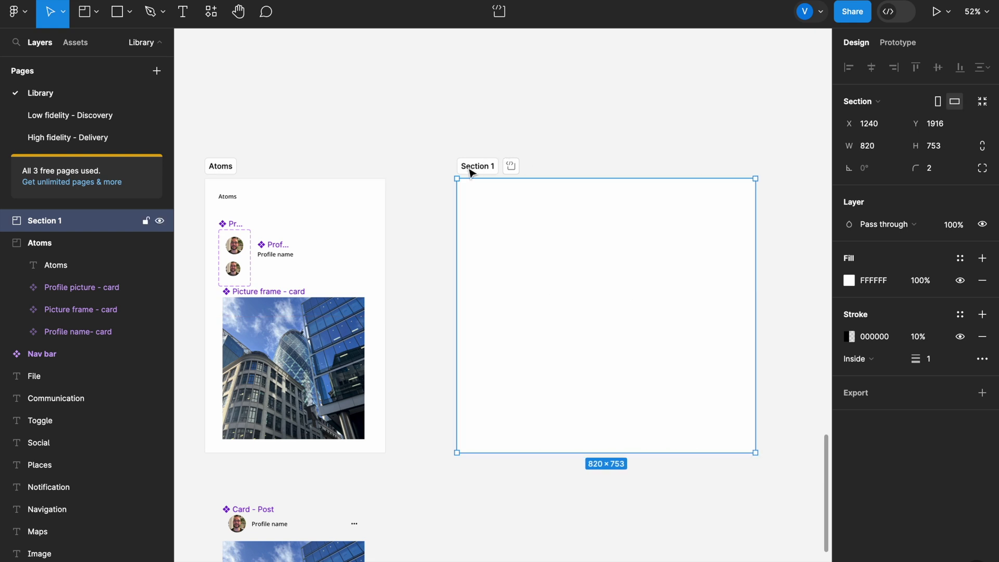
# - Rename the new empty section to "Molecules"
pyautogui.write('Mol')
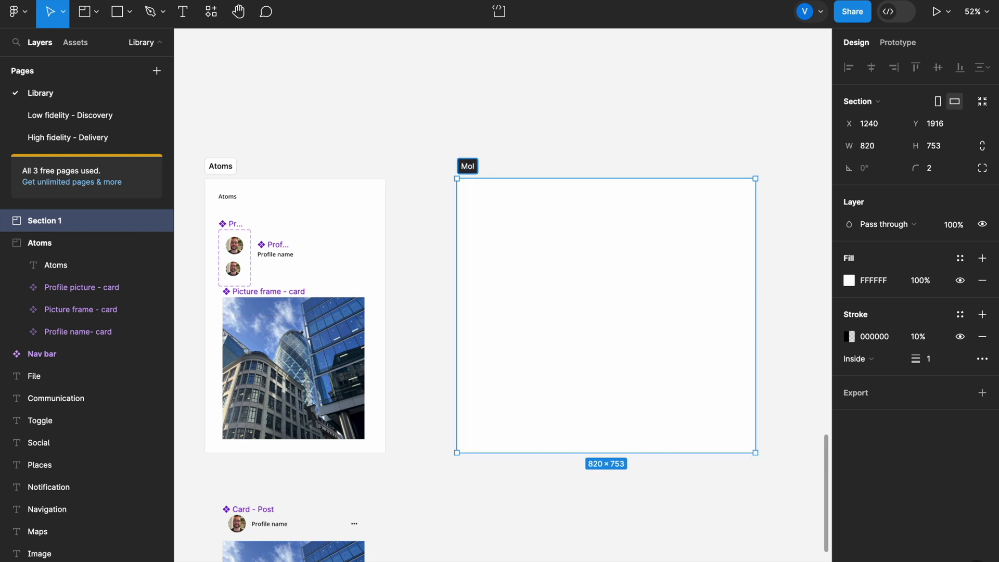
pyautogui.write('ecules')
pyautogui.press('Return')
# - Copy the Atoms text label into the Molecules section and change the copy's text to "Molecules"
pyautogui.click(231, 203)
pyautogui.hotkey('ctrl', 'c')
pyautogui.click(478, 241)
pyautogui.hotkey('ctrl', 'v')
pyautogui.click(422, 205)
pyautogui.click(480, 197)
pyautogui.press('Return')
pyautogui.write('Molecules')
pyautogui.click(429, 232)
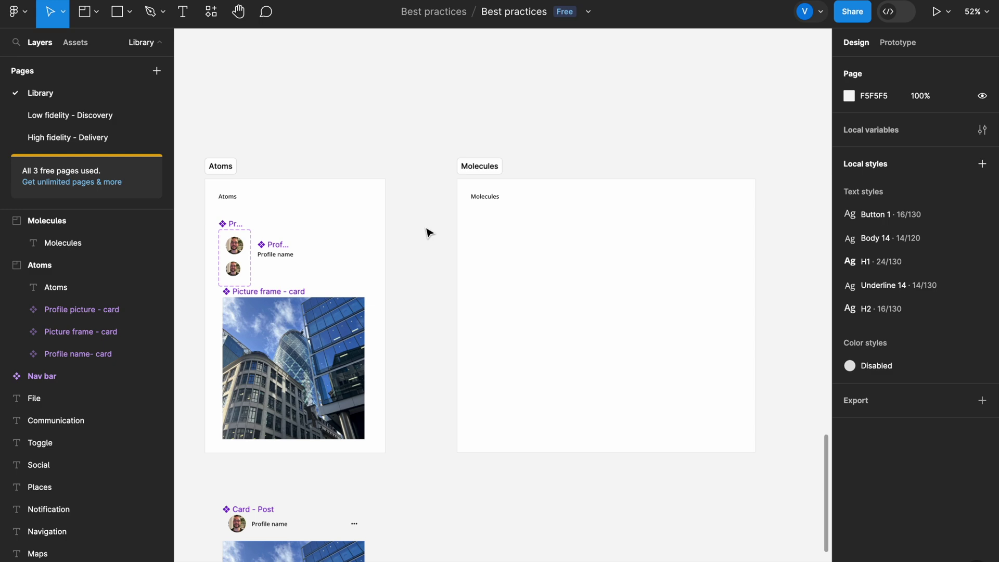
# - Compare the Atoms section with the Card - Post component and inspect the profile picture nested in the card's header
pyautogui.scroll(-5, 430, 233)
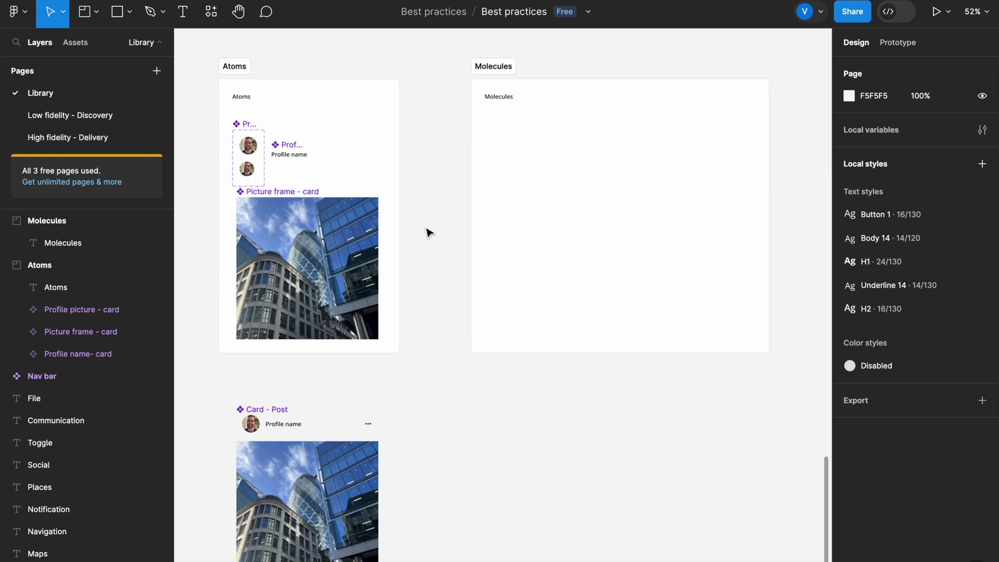
pyautogui.scroll(4, 427, 229)
pyautogui.hscroll(-6, 426, 230)
pyautogui.scroll(-5, 314, 369)
pyautogui.hscroll(3, 314, 368)
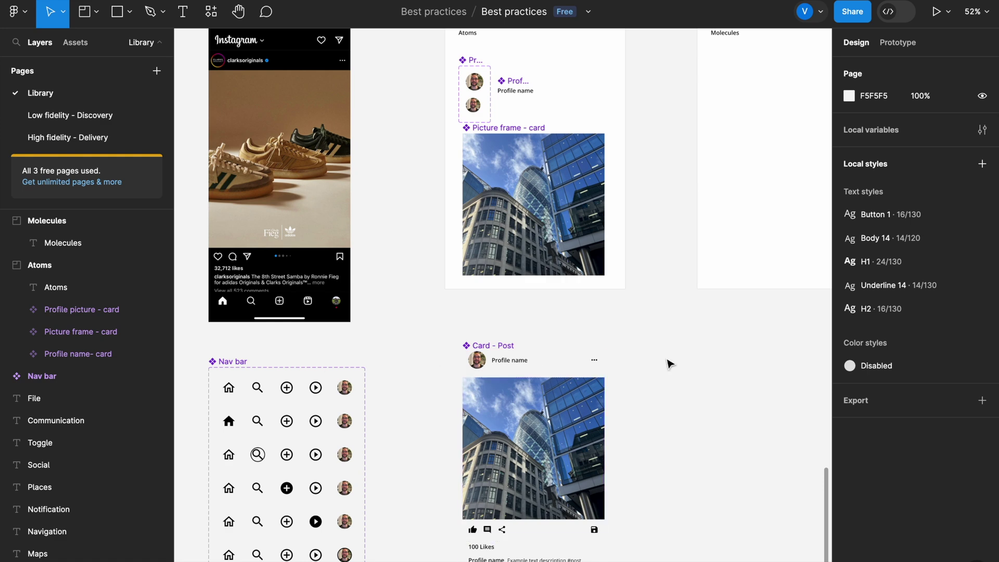
pyautogui.scroll(-3, 670, 364)
pyautogui.scroll(5, 471, 373)
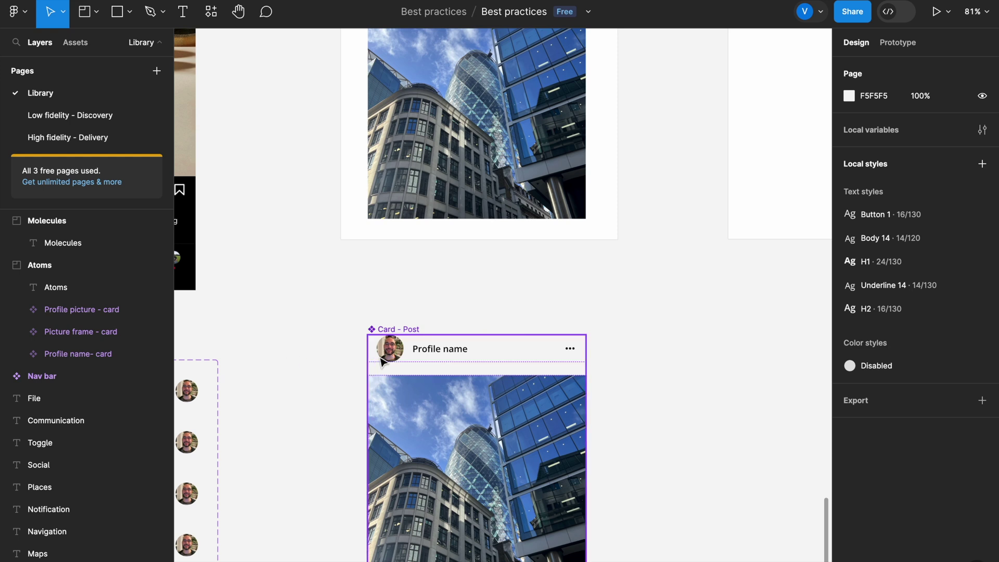
pyautogui.scroll(4, 387, 361)
pyautogui.hscroll(1, 387, 362)
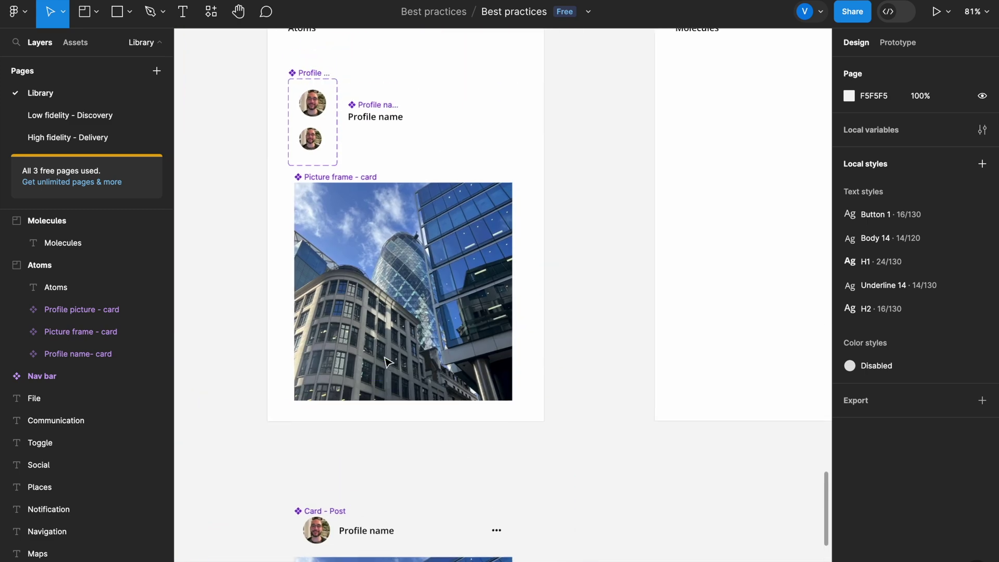
pyautogui.scroll(-4, 388, 361)
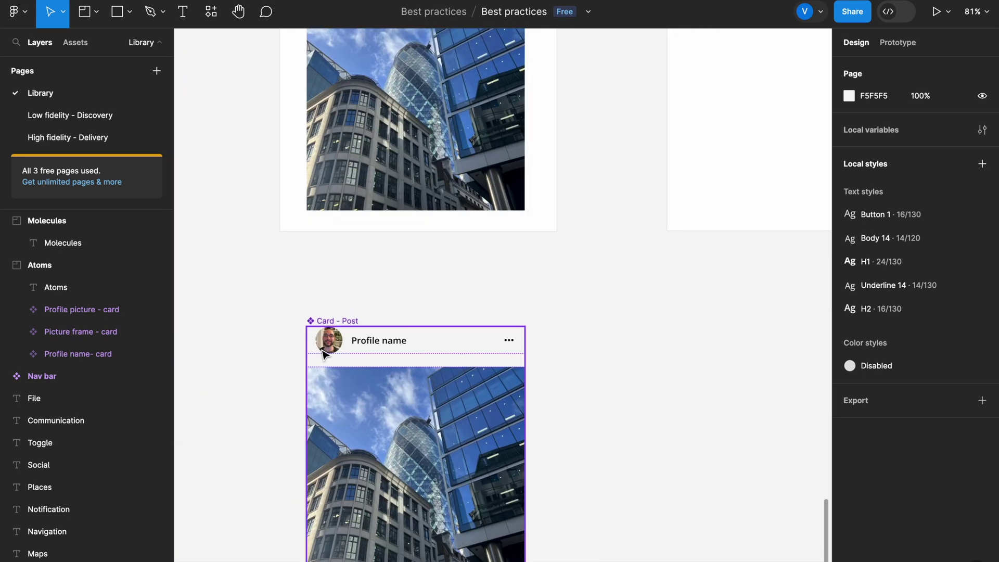
pyautogui.click(324, 355)
pyautogui.doubleClick(325, 354)
pyautogui.click(328, 352)
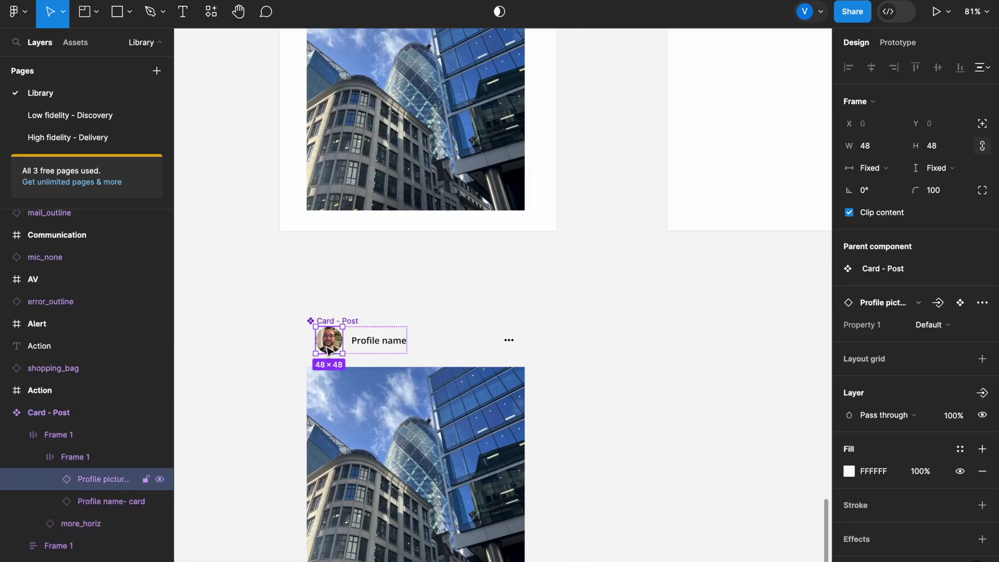
pyautogui.click(611, 298)
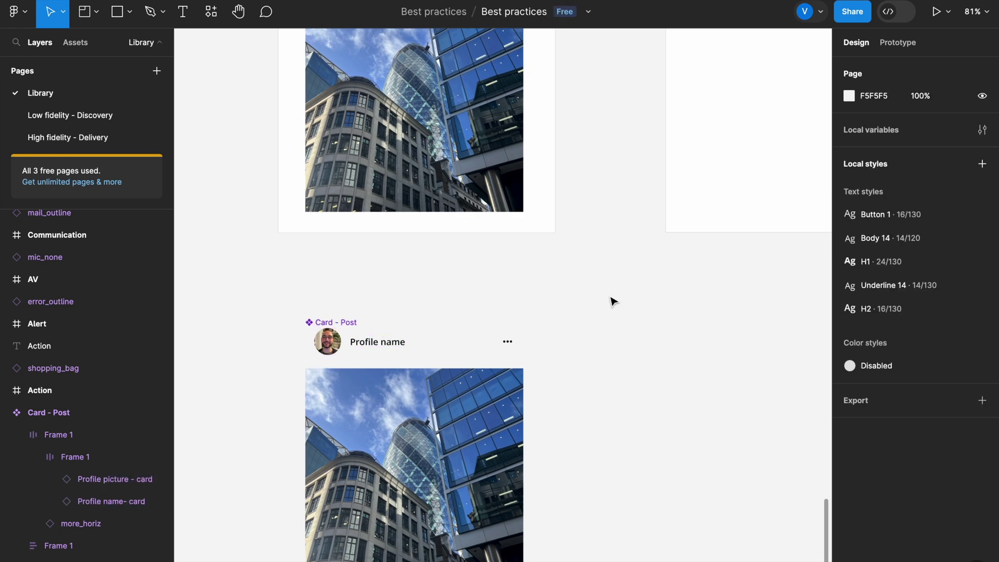
# - Search the assets for "profile p" and place a Profile picture - card instance under the Molecules label
pyautogui.hscroll(5, 231, 122)
pyautogui.hotkey('alt', '2')
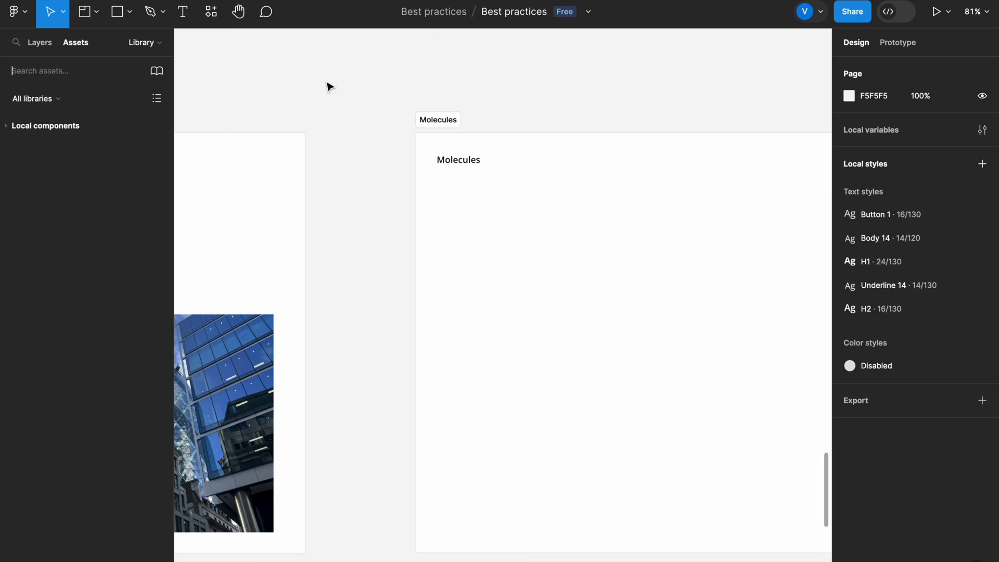
pyautogui.hscroll(-5, 329, 86)
pyautogui.click(455, 179)
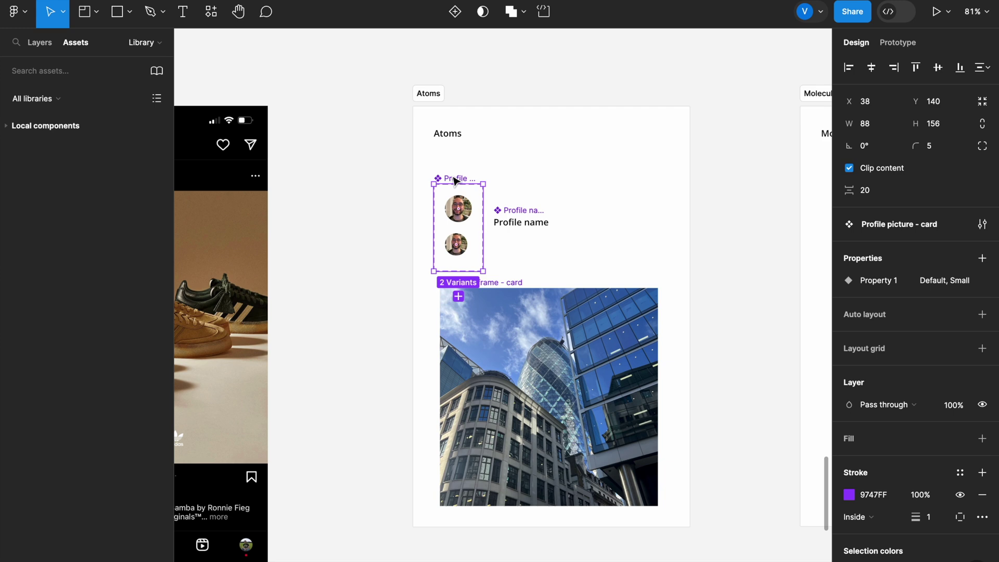
pyautogui.hscroll(5, 551, 128)
pyautogui.click(100, 75)
pyautogui.write('p')
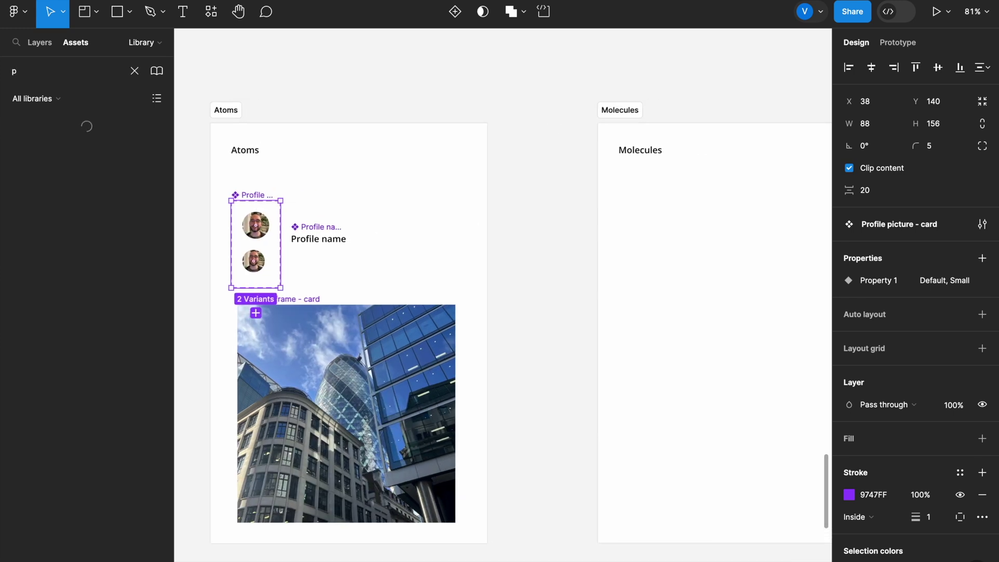
pyautogui.write('rofile p')
pyautogui.hscroll(3, 295, 138)
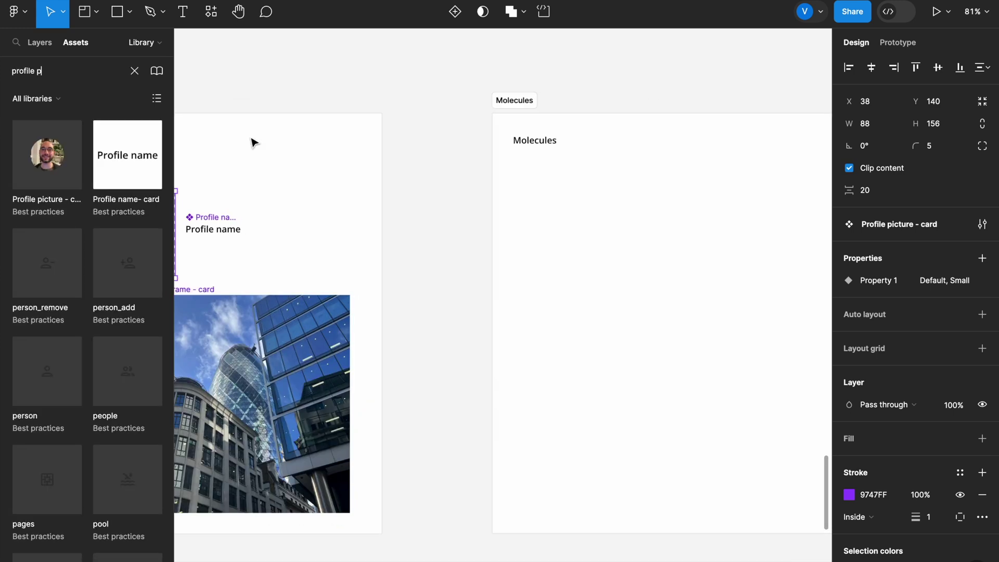
pyautogui.moveTo(73, 130); pyautogui.dragTo(553, 208)
pyautogui.click(452, 205)
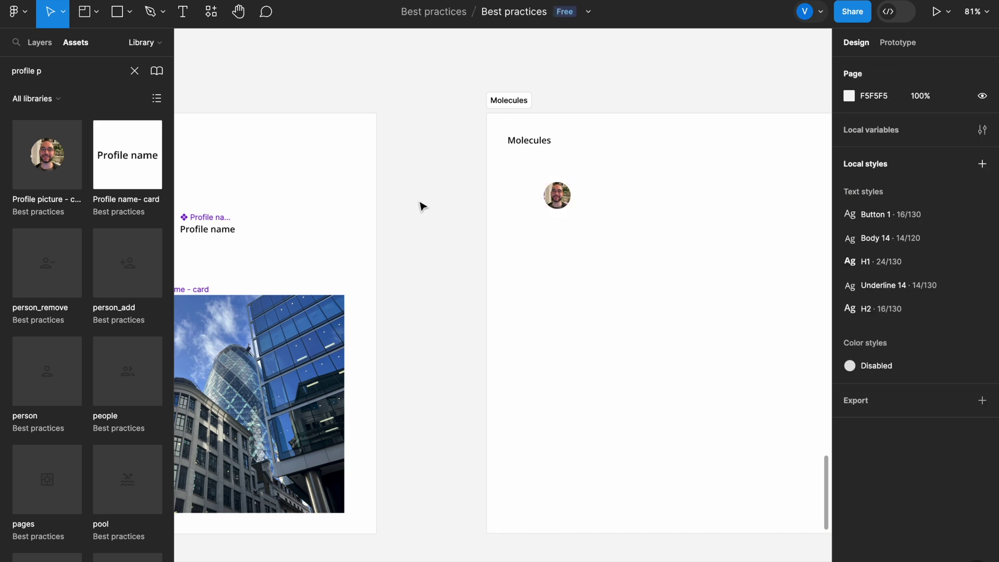
# - Place a Profile name- card instance beside the profile picture in the Molecules section and group the two instances
pyautogui.tripleClick(93, 73)
pyautogui.moveTo(128, 154); pyautogui.dragTo(622, 197)
pyautogui.keyDown('shift'); pyautogui.click(565, 207); pyautogui.keyUp('shift')
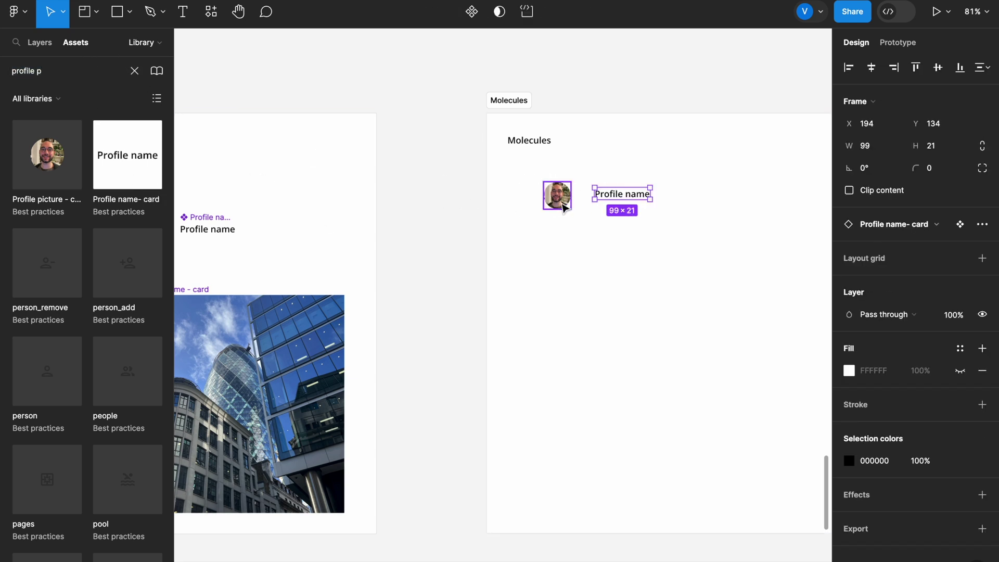
pyautogui.hotkey('ctrl', 'g')
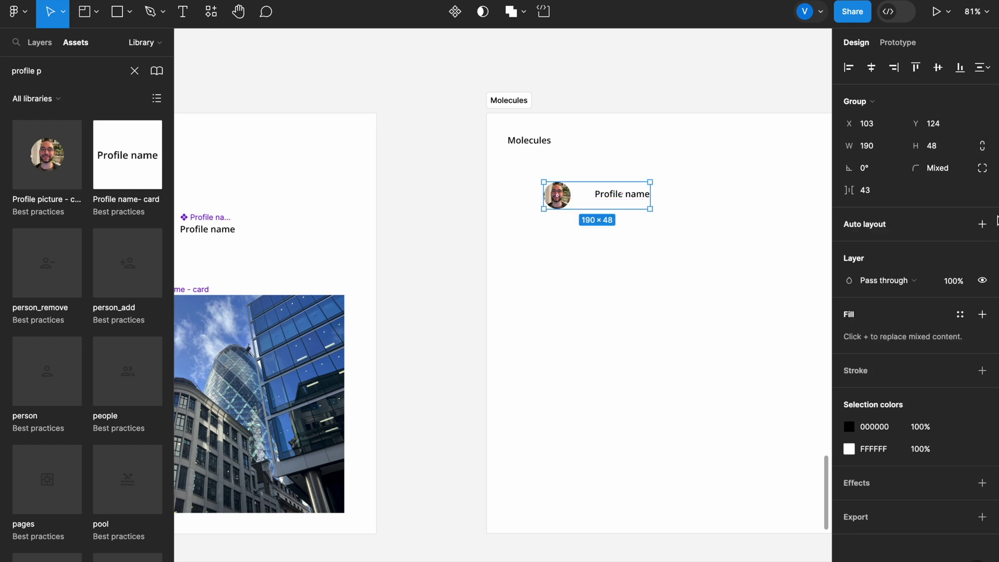
# - Apply a horizontal auto layout to the picture and name group with a spacing of 8 between the items
pyautogui.click(981, 224)
pyautogui.click(895, 299)
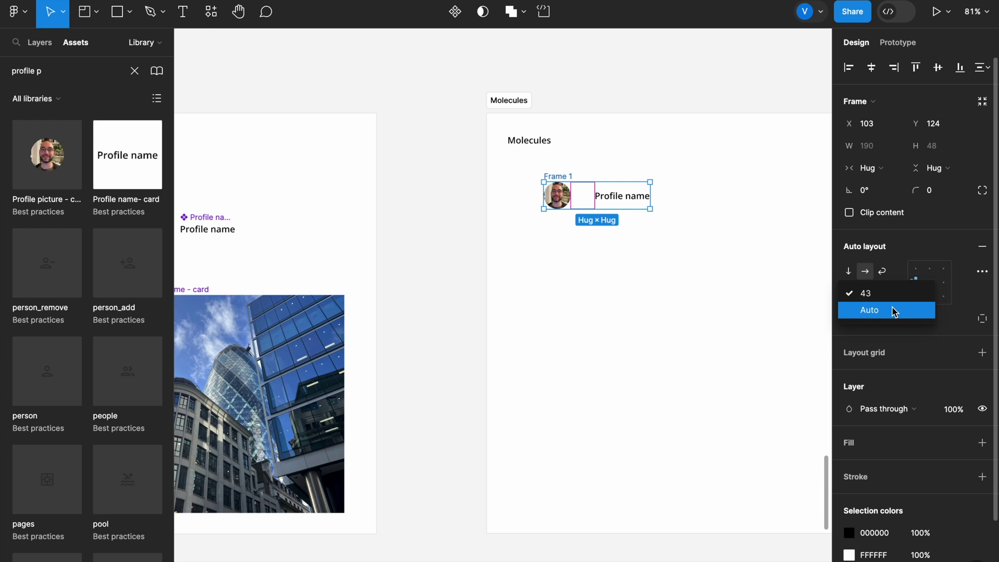
pyautogui.press('Escape')
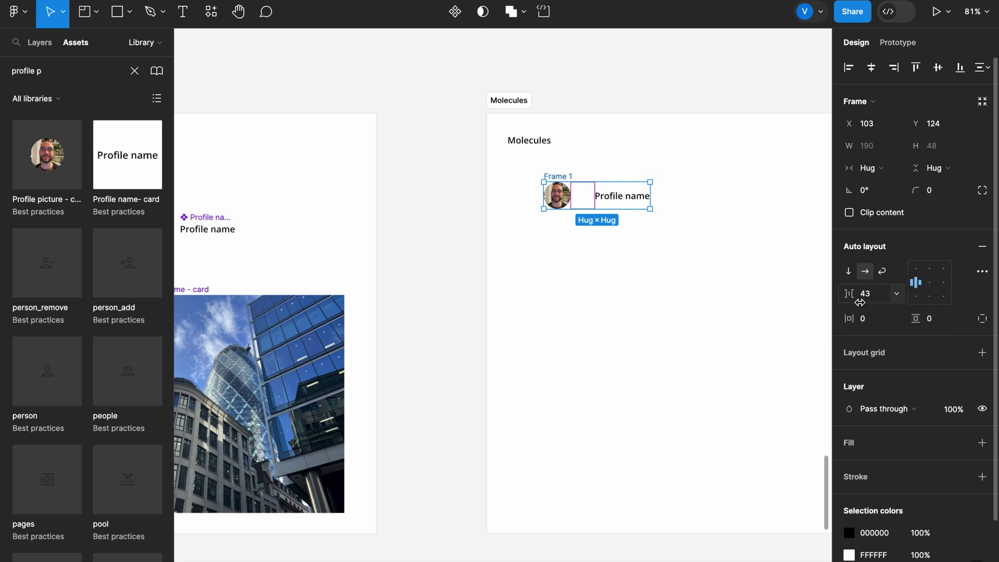
pyautogui.click(864, 294)
pyautogui.write('8')
pyautogui.press('Return')
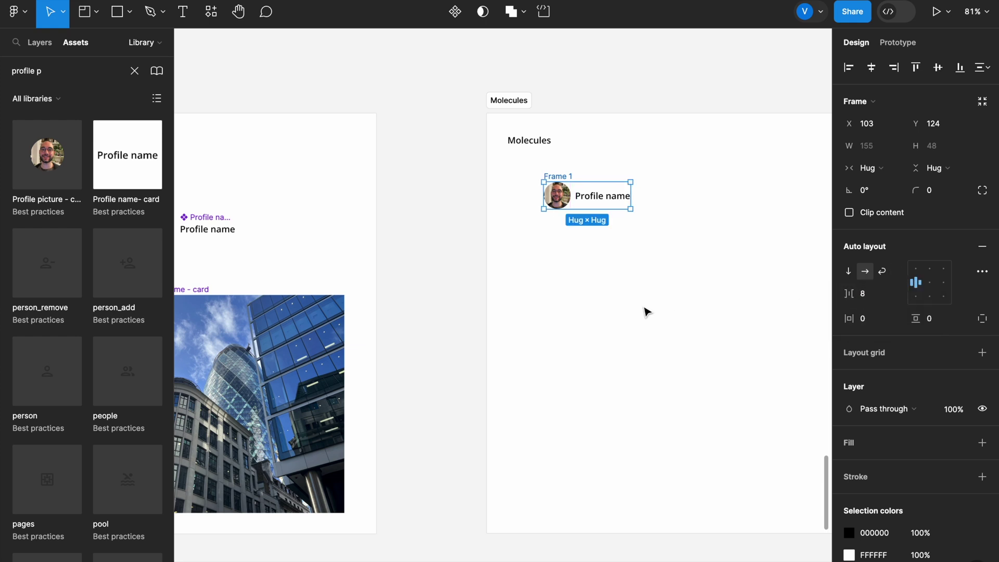
# - Turn the picture and name frame into a component named "Profile section - Card" and shift it closer to the section's left edge
pyautogui.click(644, 310)
pyautogui.hscroll(-5, 548, 274)
pyautogui.hscroll(5, 511, 268)
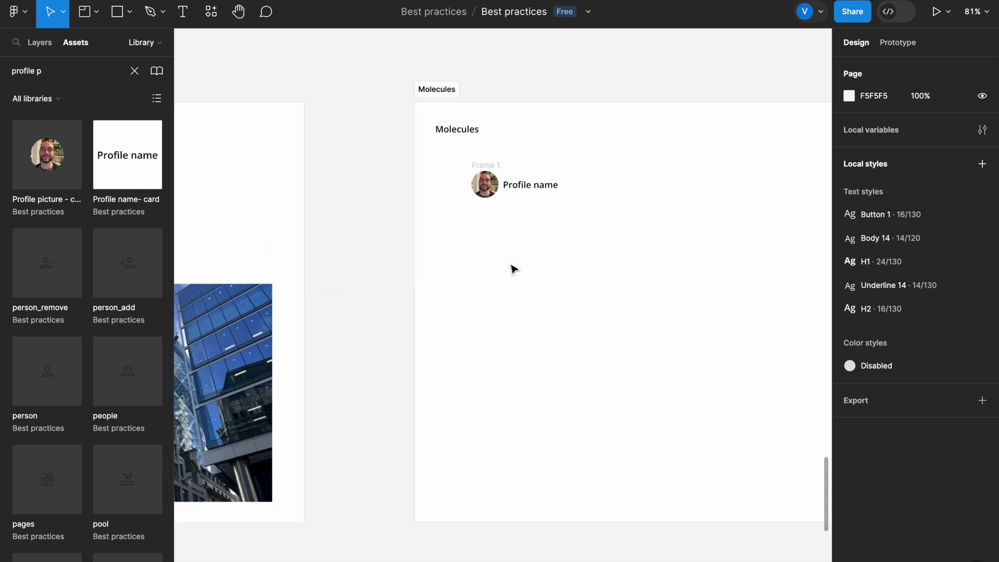
pyautogui.click(520, 184)
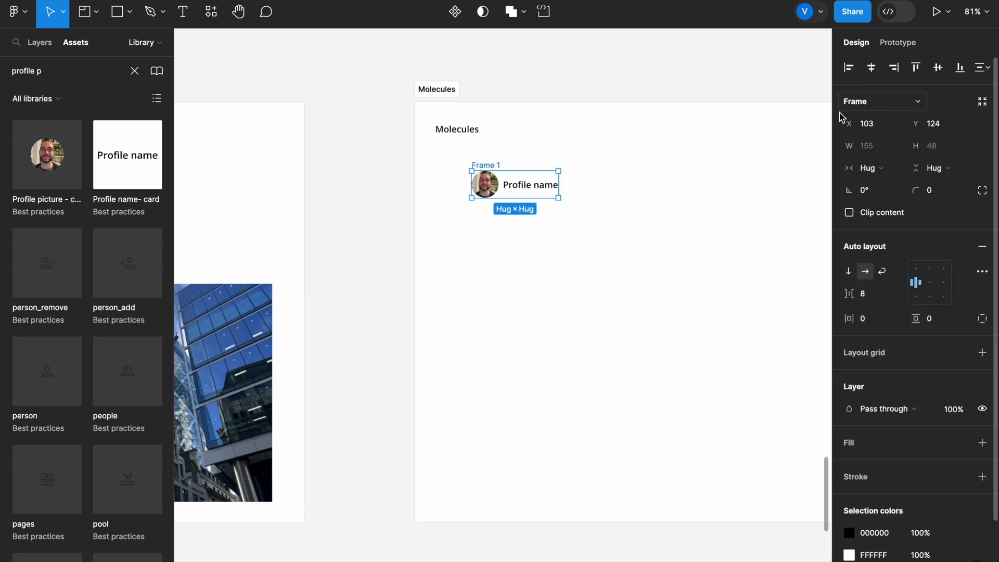
pyautogui.click(453, 13)
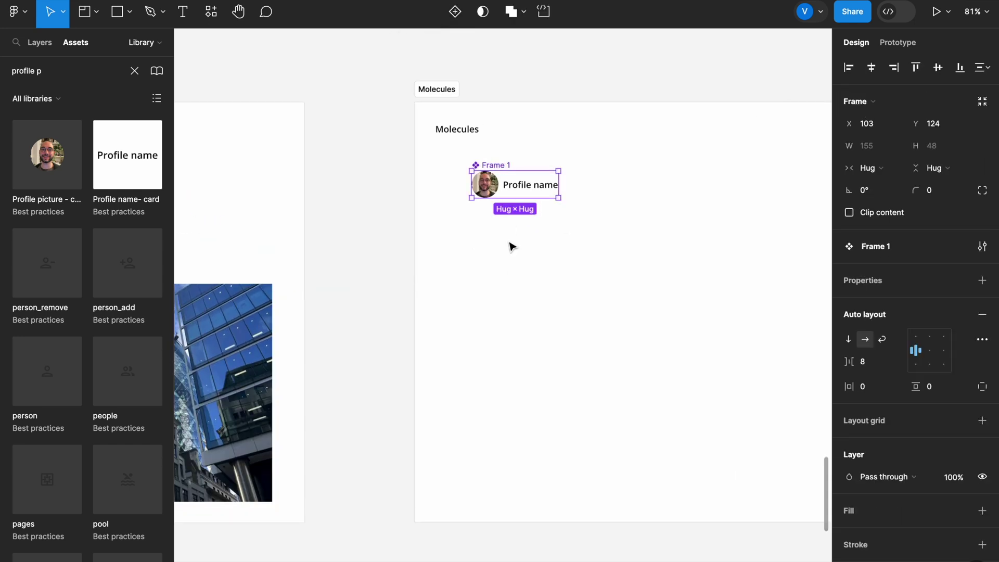
pyautogui.doubleClick(508, 165)
pyautogui.write('Profile section - Card')
pyautogui.press('Return')
pyautogui.moveTo(494, 167); pyautogui.dragTo(471, 164)
pyautogui.click(374, 179)
# - Search the assets for "profile section" and place an instance of that component below the original in the Molecules section
pyautogui.scroll(-1, 575, 152)
pyautogui.hscroll(-1, 575, 152)
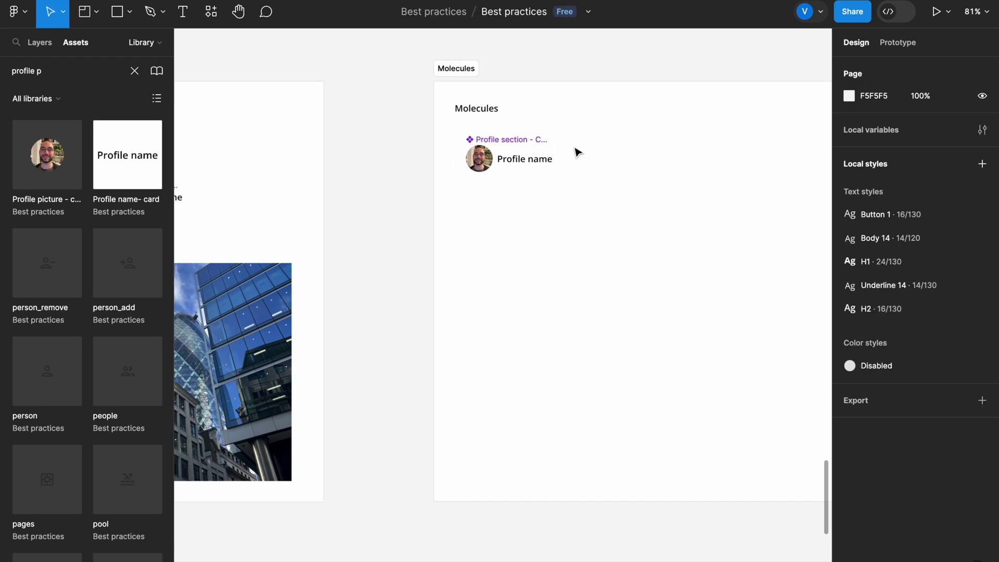
pyautogui.scroll(-5, 492, 147)
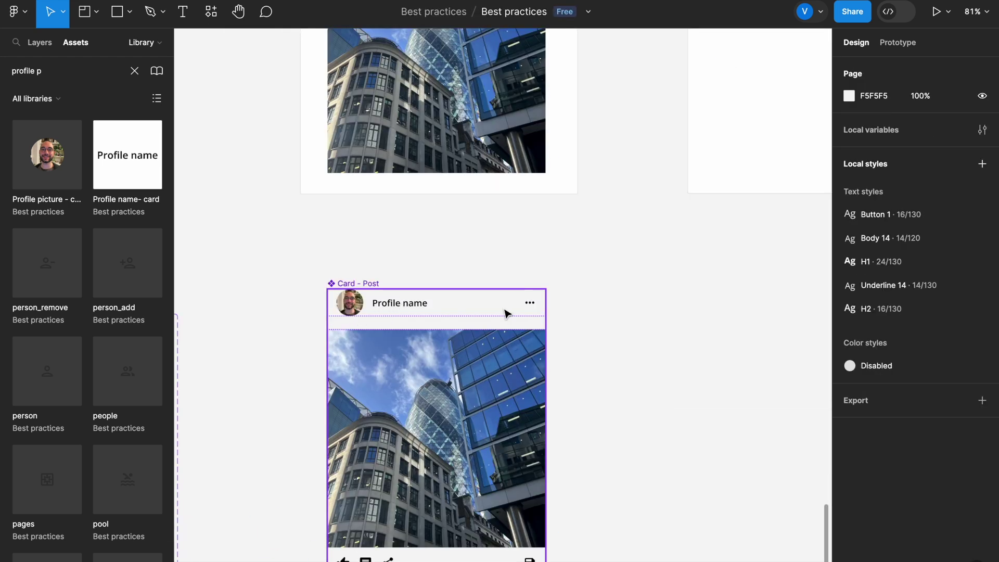
pyautogui.scroll(-5, 507, 314)
pyautogui.scroll(10, 505, 313)
pyautogui.hscroll(-2, 505, 312)
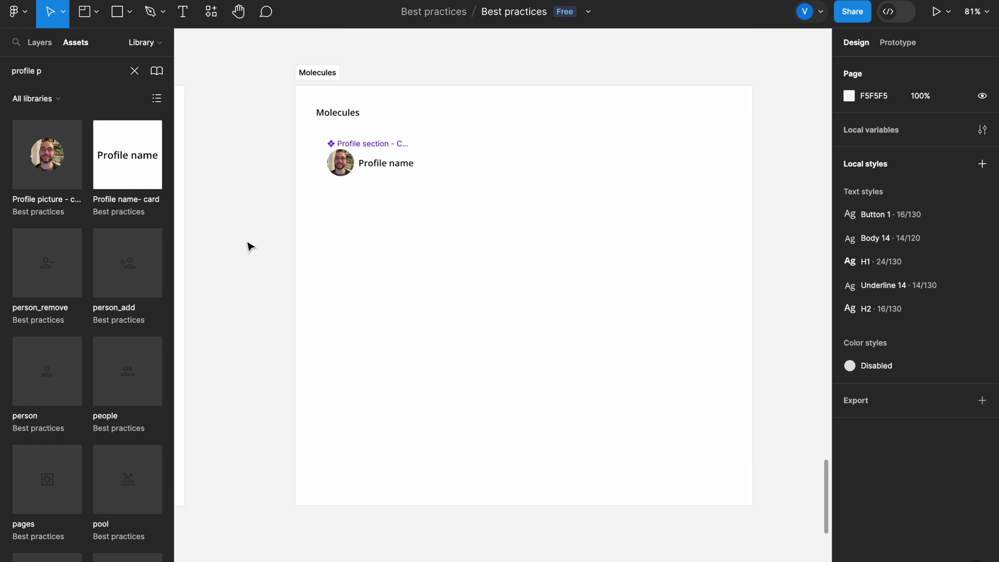
pyautogui.click(141, 79)
pyautogui.write('profi')
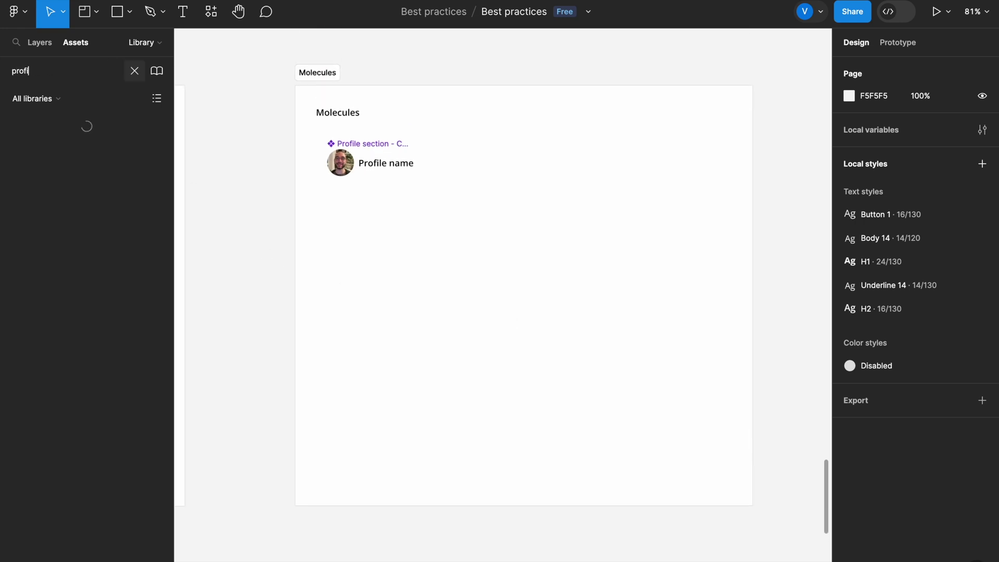
pyautogui.write('le section')
pyautogui.moveTo(68, 151); pyautogui.dragTo(424, 258)
pyautogui.click(245, 252)
# - Identify the dots icon in the Card - Post component, search the assets for "more horiz" and place an instance beside the profile section instance
pyautogui.hscroll(-5, 307, 305)
pyautogui.scroll(-5, 307, 306)
pyautogui.hscroll(6, 307, 306)
pyautogui.doubleClick(484, 385)
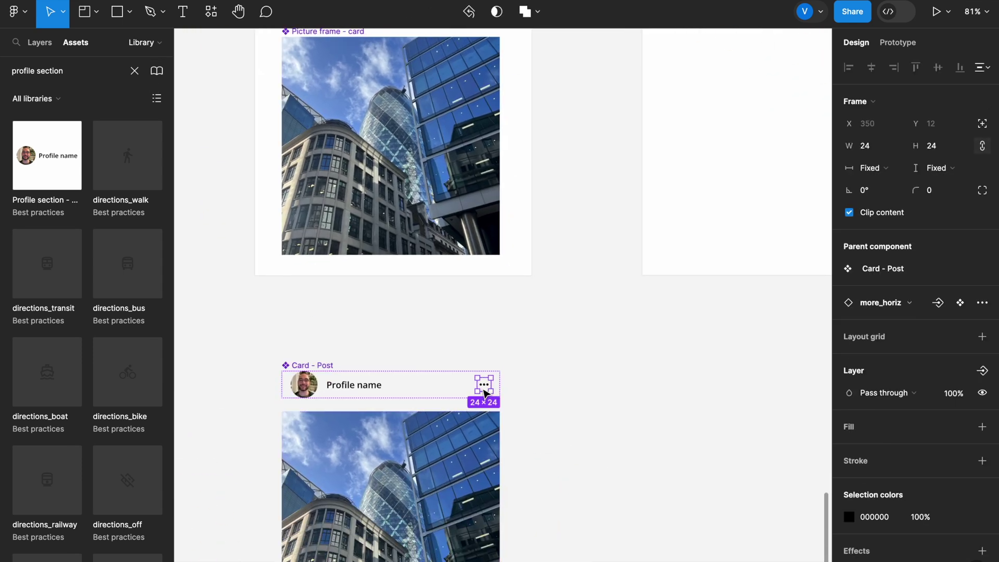
pyautogui.scroll(1, 632, 333)
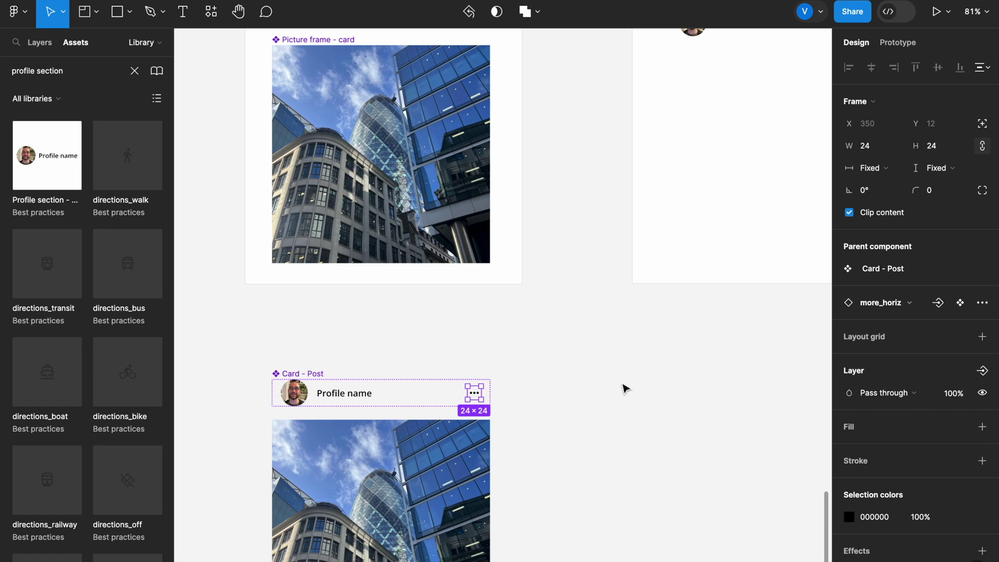
pyautogui.scroll(5, 624, 388)
pyautogui.hscroll(4, 624, 387)
pyautogui.click(457, 323)
pyautogui.click(133, 71)
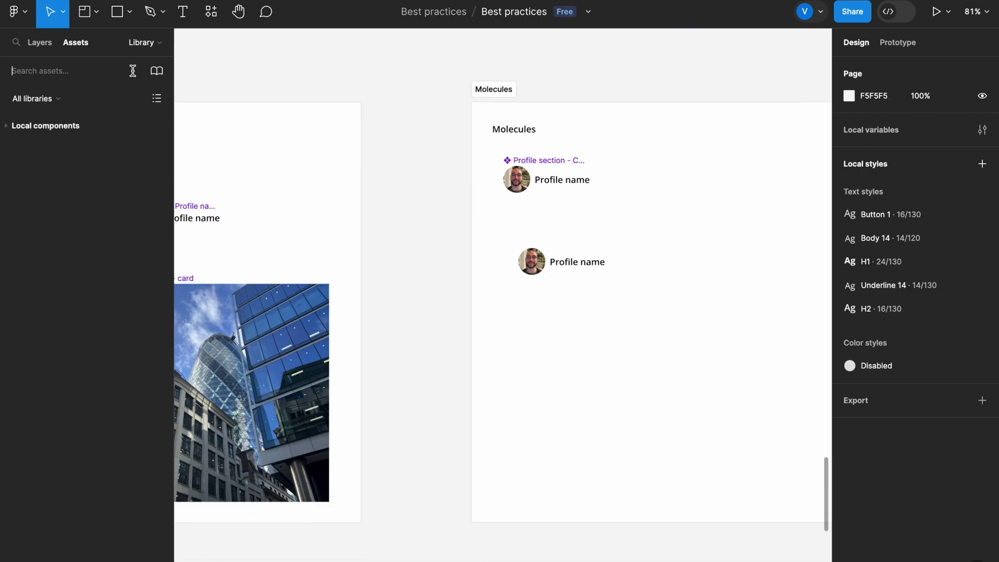
pyautogui.write('more horiz')
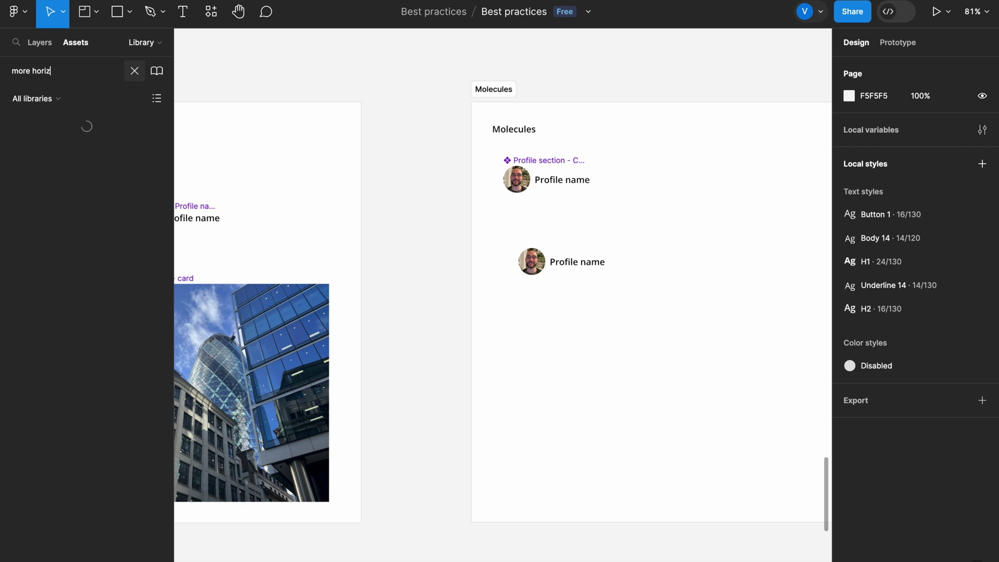
pyautogui.moveTo(47, 155); pyautogui.dragTo(668, 263)
# - Group the profile section instance with the dots icon and apply a horizontal auto layout with Auto spacing between them
pyautogui.scroll(1, 668, 262)
pyautogui.keyDown('shift'); pyautogui.click(571, 262); pyautogui.keyUp('shift')
pyautogui.hotkey('ctrl', 'g')
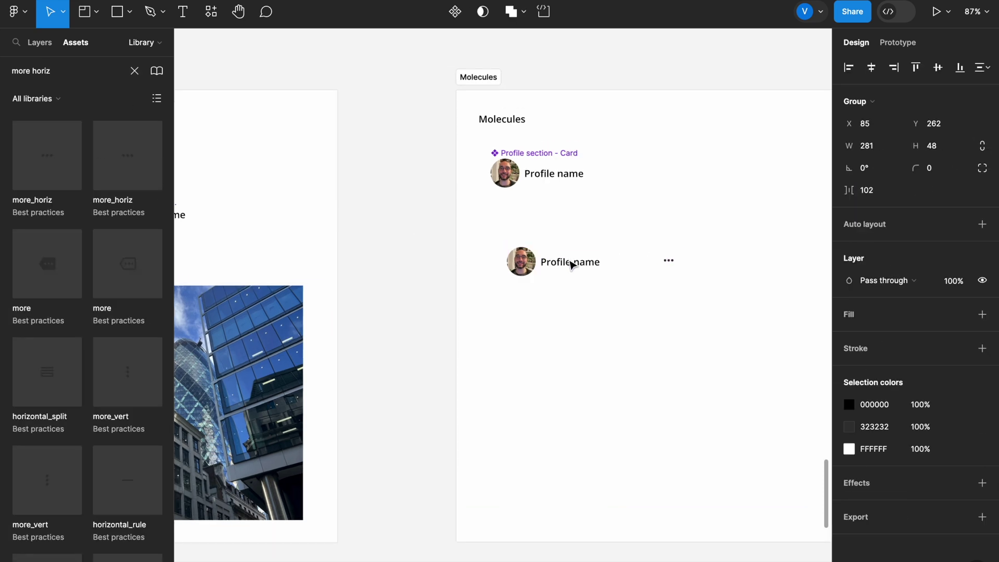
pyautogui.click(987, 229)
pyautogui.click(899, 297)
pyautogui.click(891, 310)
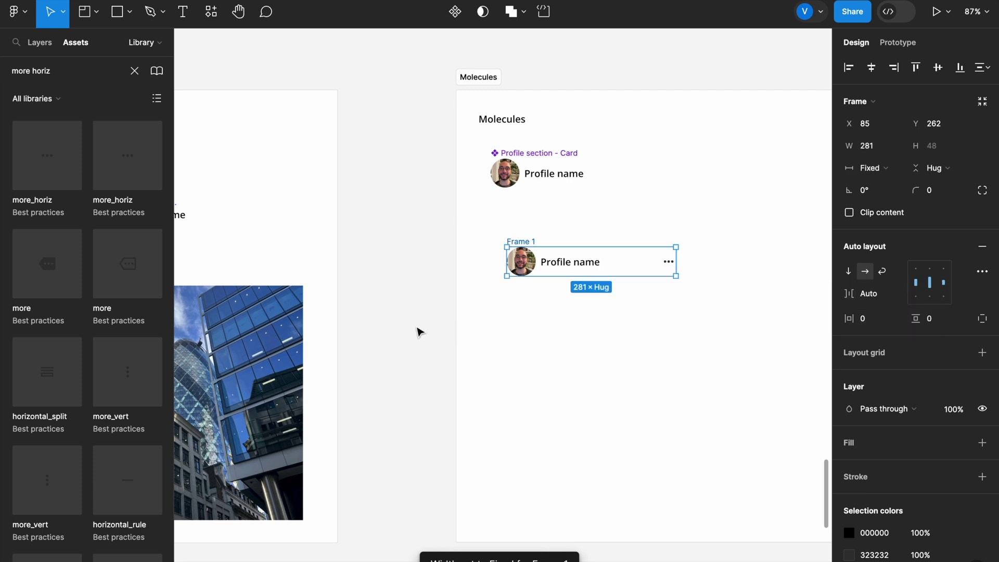
# - Check the width of the Card - Post component and set the new profile and dots frame to a width of 390
pyautogui.click(417, 329)
pyautogui.scroll(-3, 416, 330)
pyautogui.scroll(-3, 395, 353)
pyautogui.hscroll(-3, 395, 353)
pyautogui.click(362, 419)
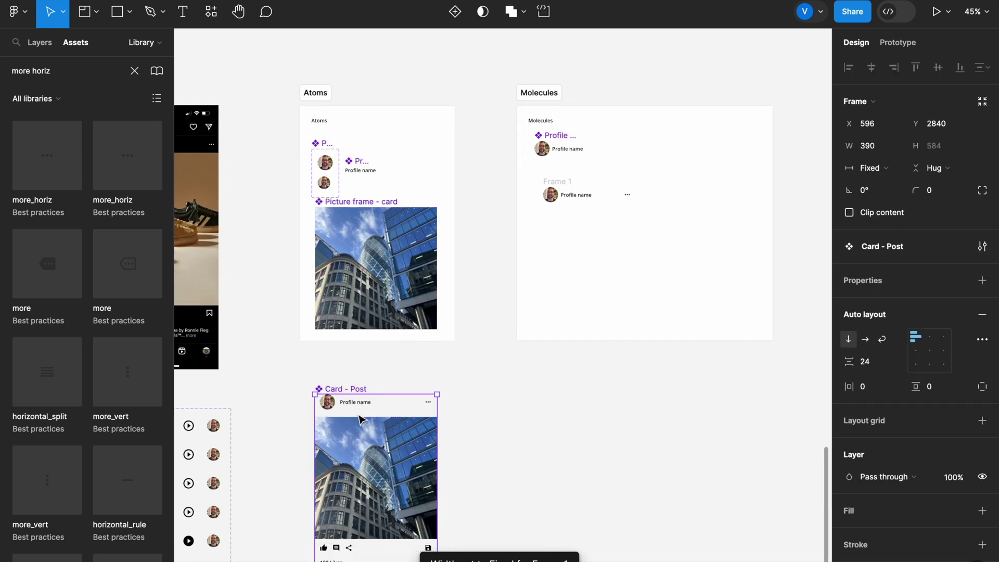
pyautogui.write('3')
pyautogui.write('8')
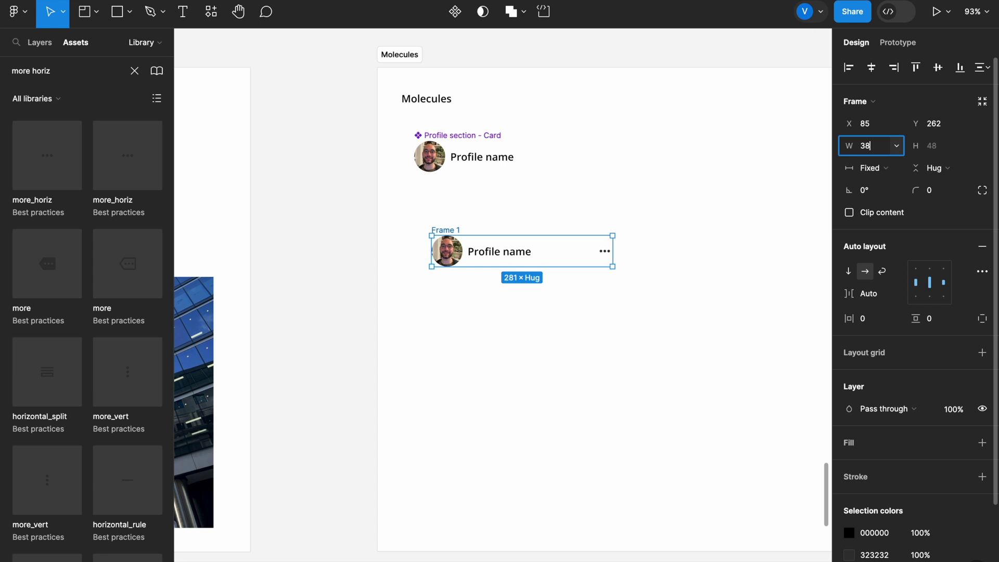
pyautogui.write('90')
pyautogui.press('Return')
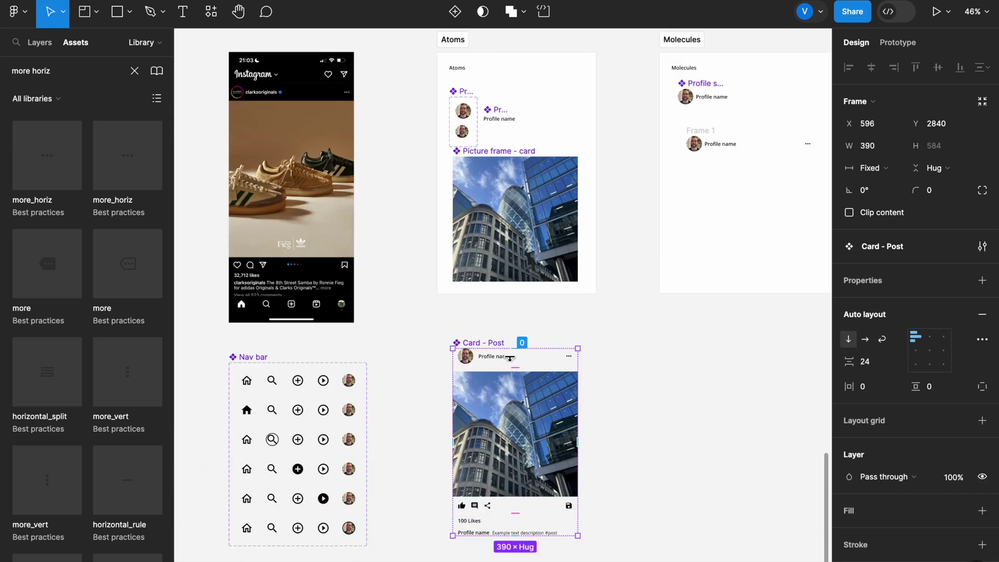
# - Check the top row padding in the Card - Post component and give the profile and dots frame a horizontal padding of 16
pyautogui.moveTo(845, 373); pyautogui.dragTo(853, 373)
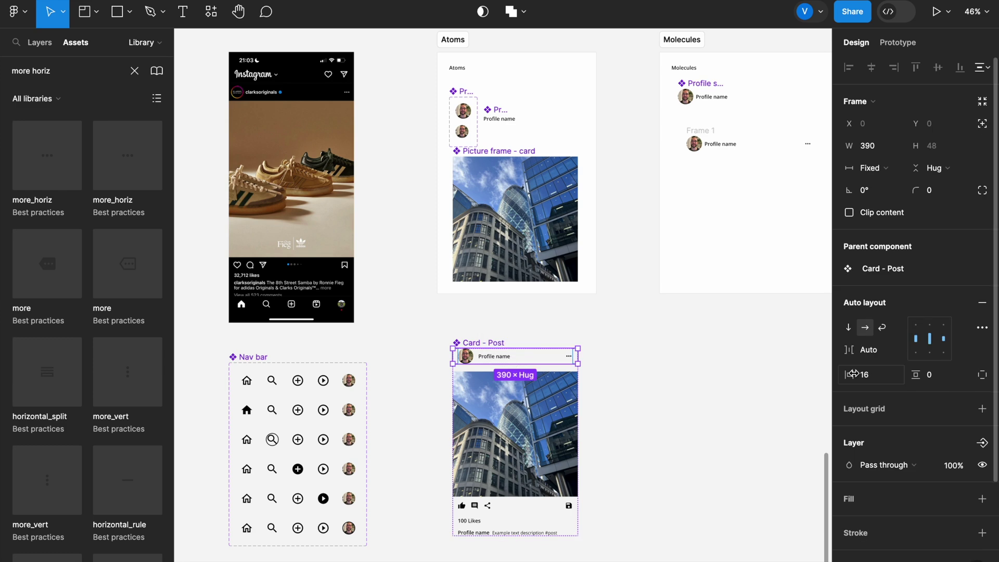
pyautogui.scroll(5, 697, 288)
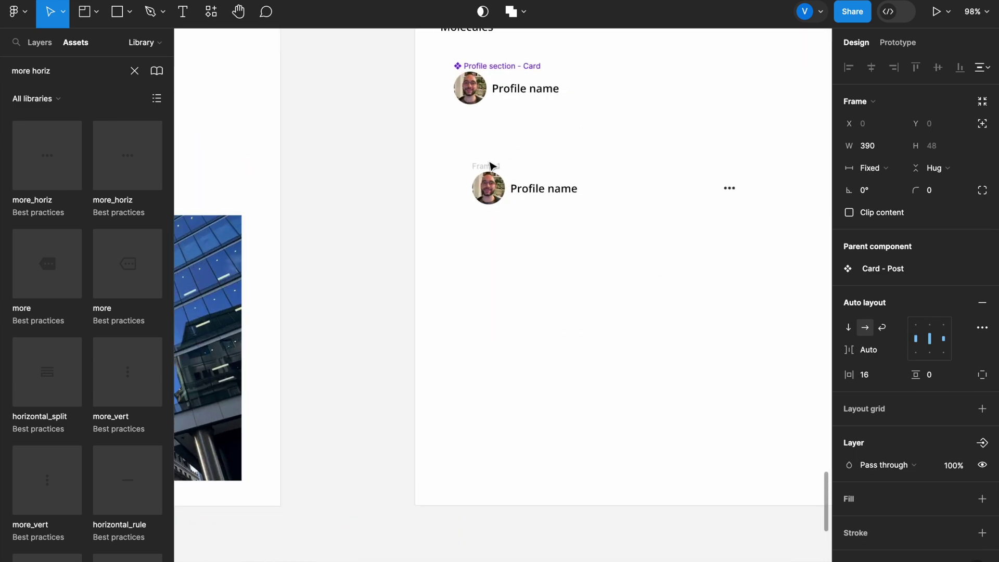
pyautogui.click(492, 165)
pyautogui.click(872, 321)
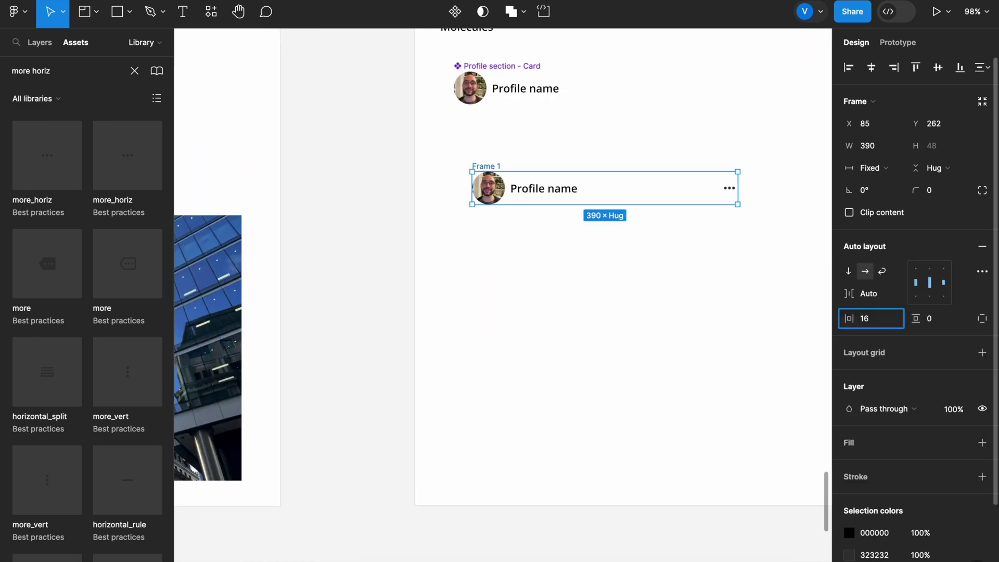
pyautogui.press('Return')
pyautogui.click(342, 328)
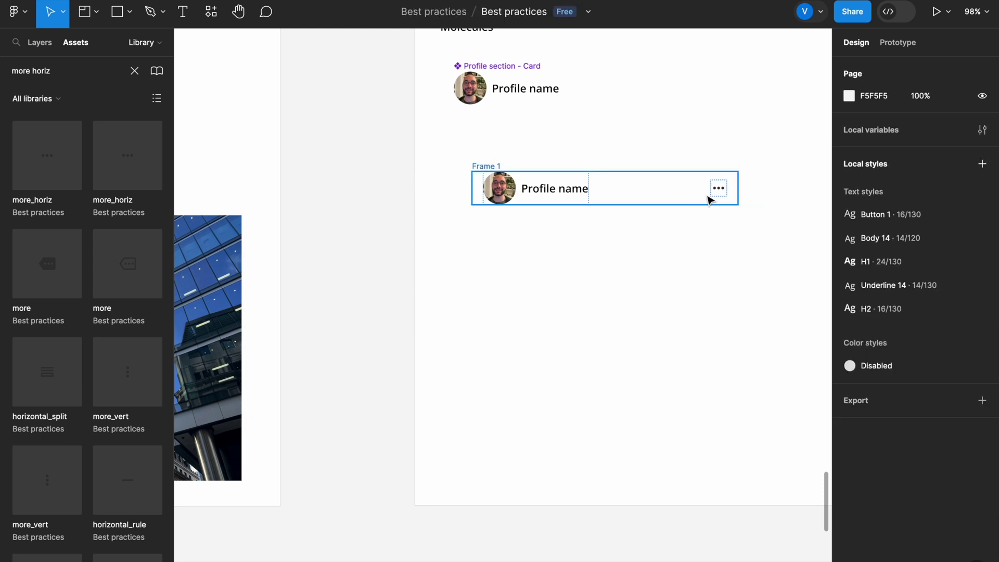
# - Move the frame directly under the Profile section - Card component and turn it into a component named "Card - Top section"
pyautogui.click(490, 168)
pyautogui.moveTo(490, 169); pyautogui.dragTo(471, 131)
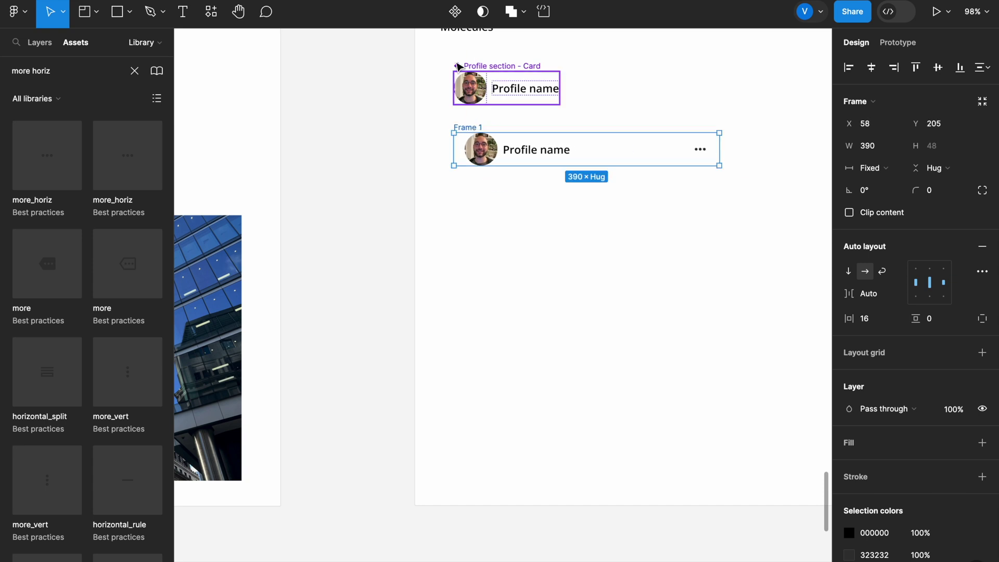
pyautogui.click(452, 11)
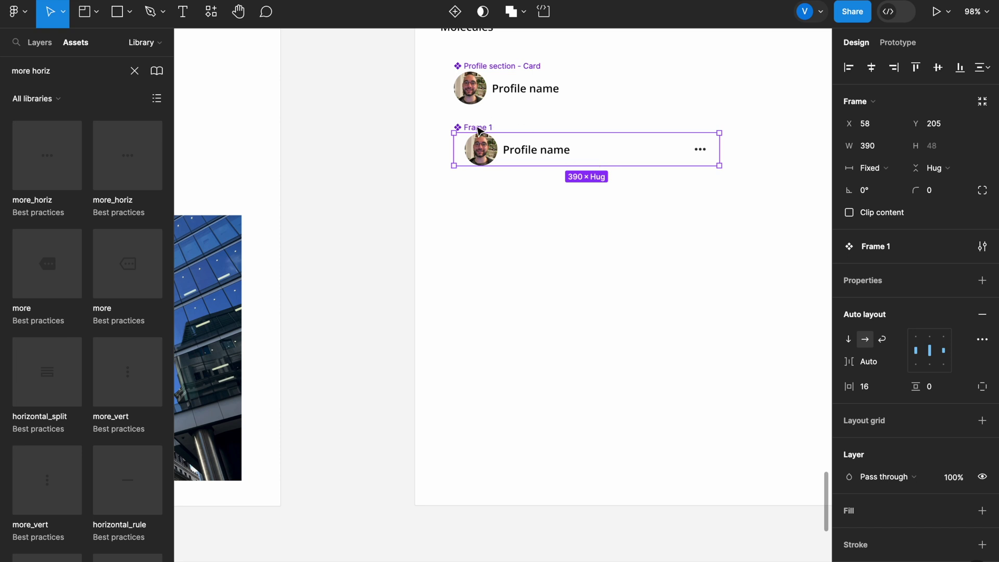
pyautogui.doubleClick(475, 127)
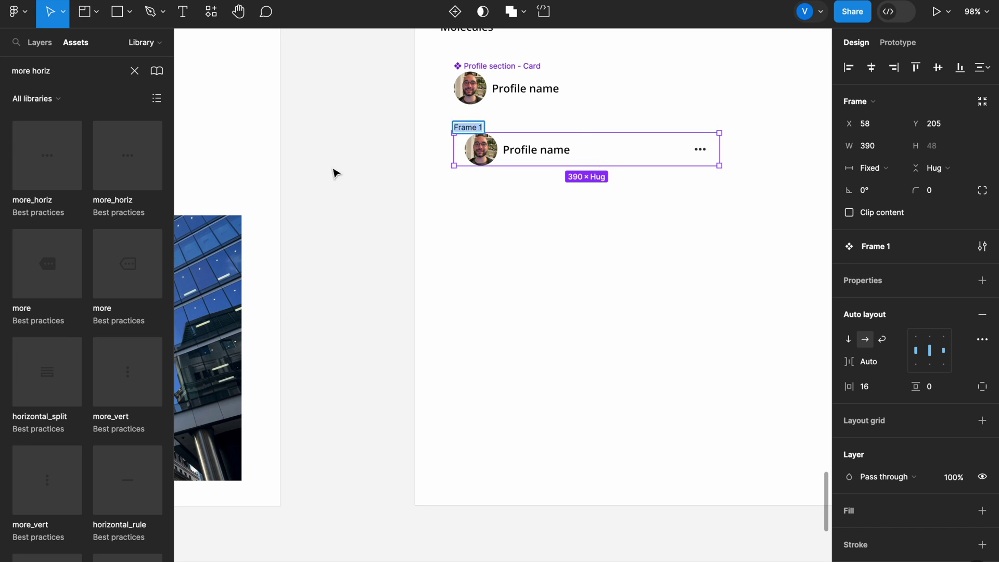
pyautogui.write('d')
pyautogui.write('ard - Top sect')
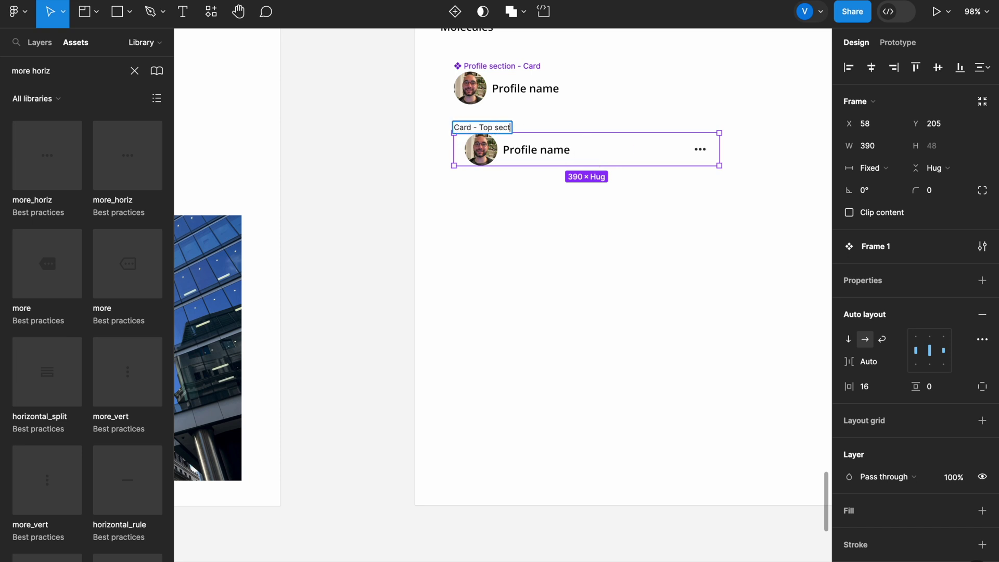
pyautogui.write('ion')
pyautogui.click(301, 252)
# - Search the assets for "picture frame card" and place an instance of the picture frame in the Molecules section beneath the top section component
pyautogui.scroll(-3, 301, 251)
pyautogui.scroll(-5, 302, 252)
pyautogui.scroll(4, 361, 327)
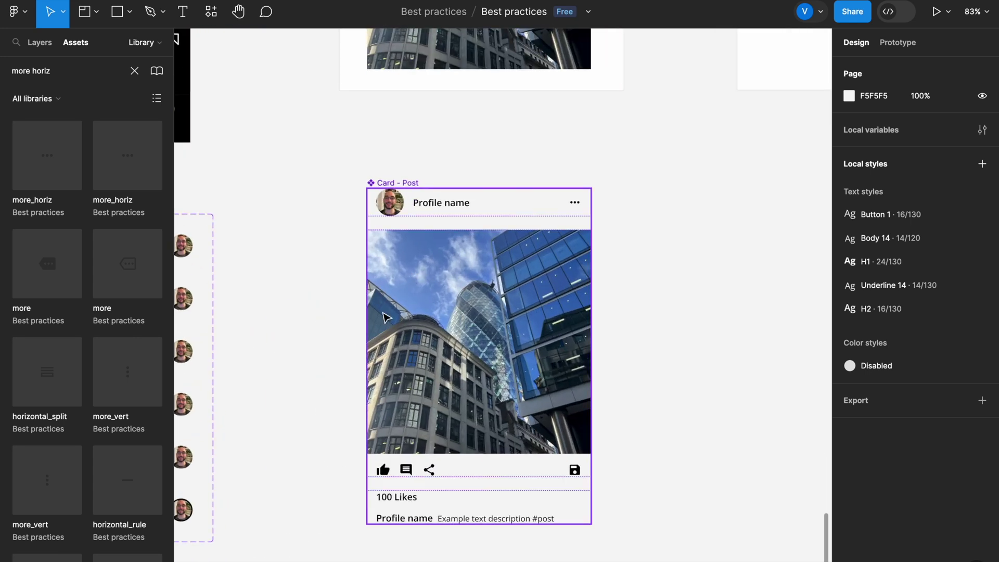
pyautogui.scroll(-5, 463, 378)
pyautogui.scroll(5, 408, 305)
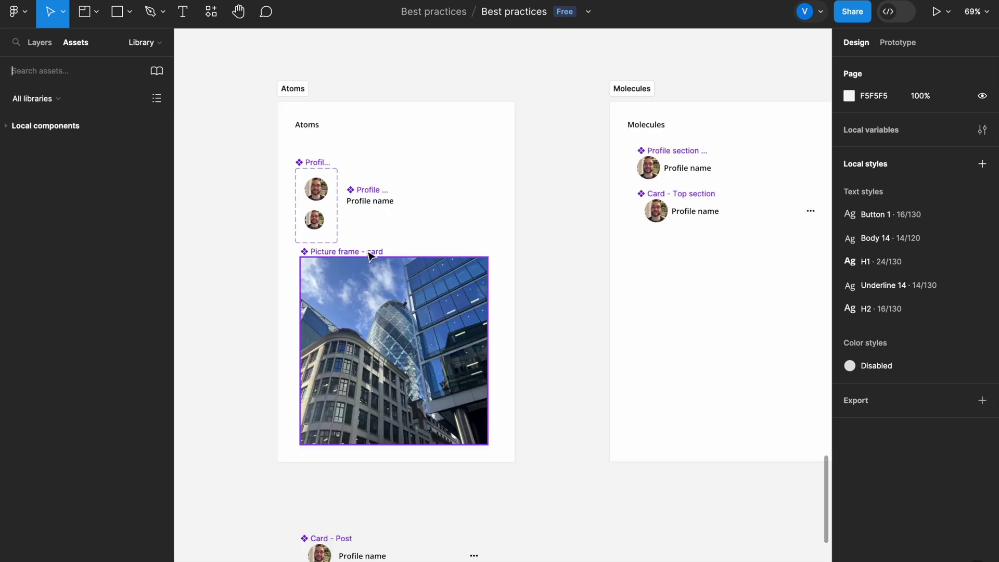
pyautogui.write('picture frame card')
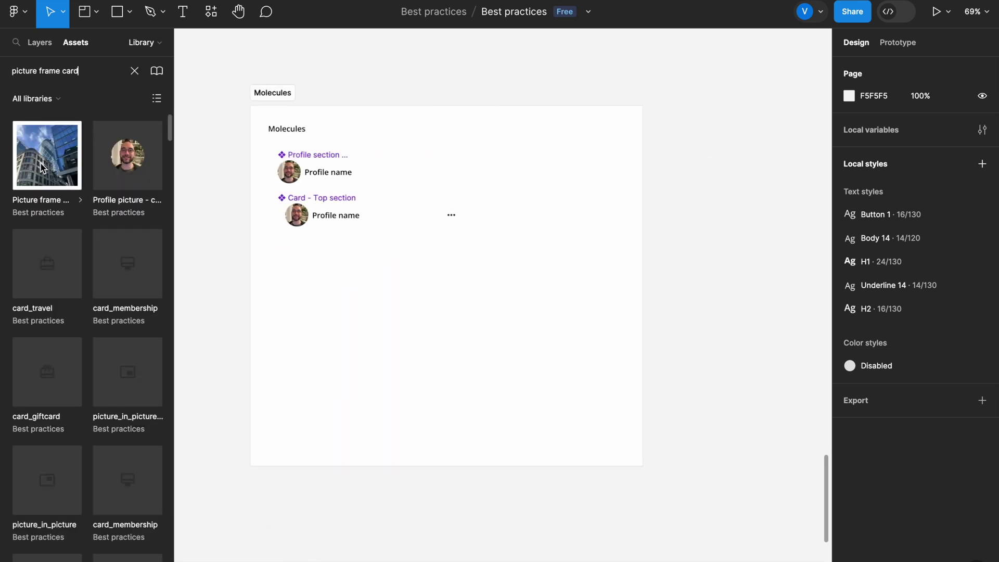
pyautogui.moveTo(42, 166); pyautogui.dragTo(340, 339)
pyautogui.scroll(3, 343, 333)
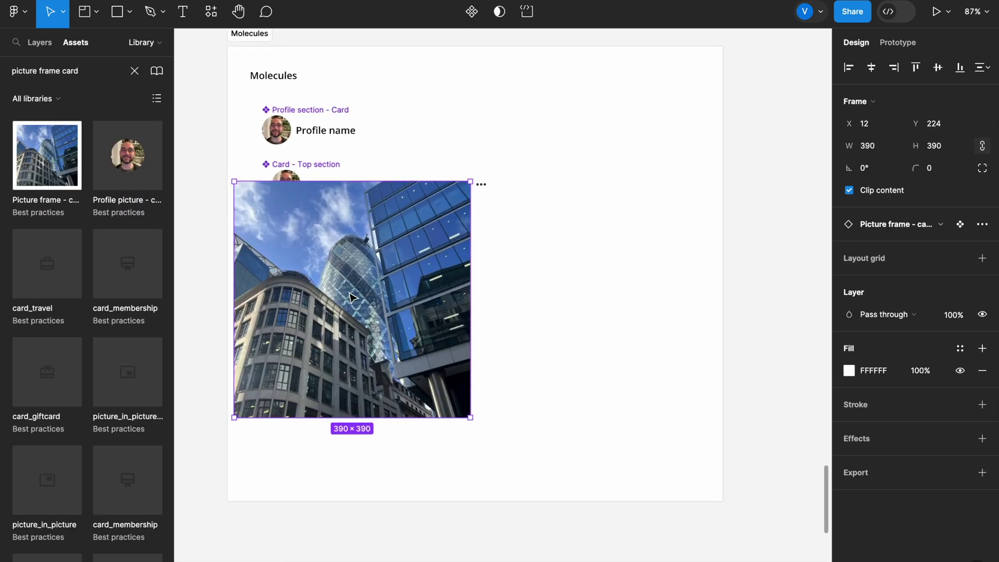
# - Enlarge the Molecules section to 1100 × 1059
pyautogui.scroll(-5, 361, 180)
pyautogui.press('Escape')
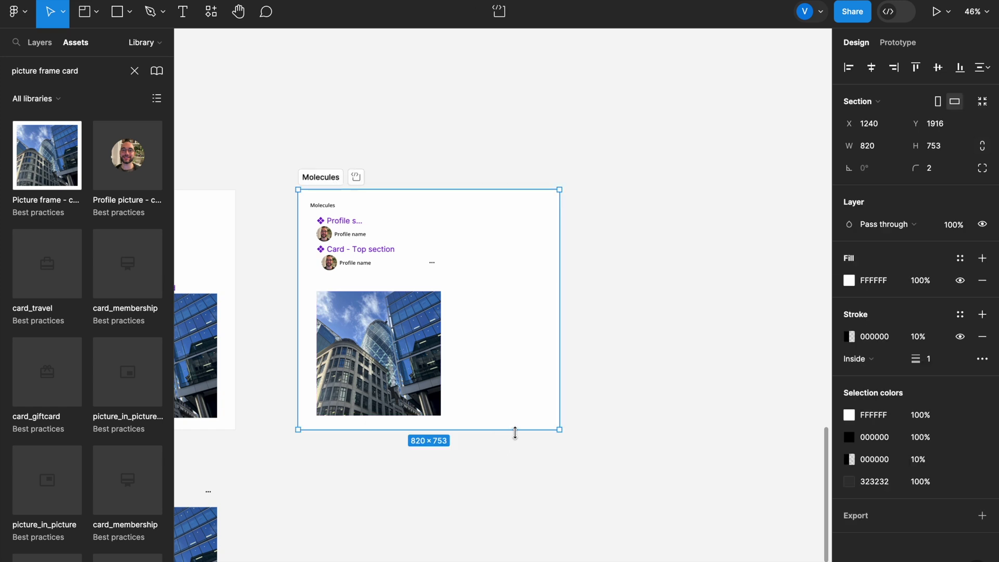
pyautogui.moveTo(573, 463); pyautogui.dragTo(649, 528)
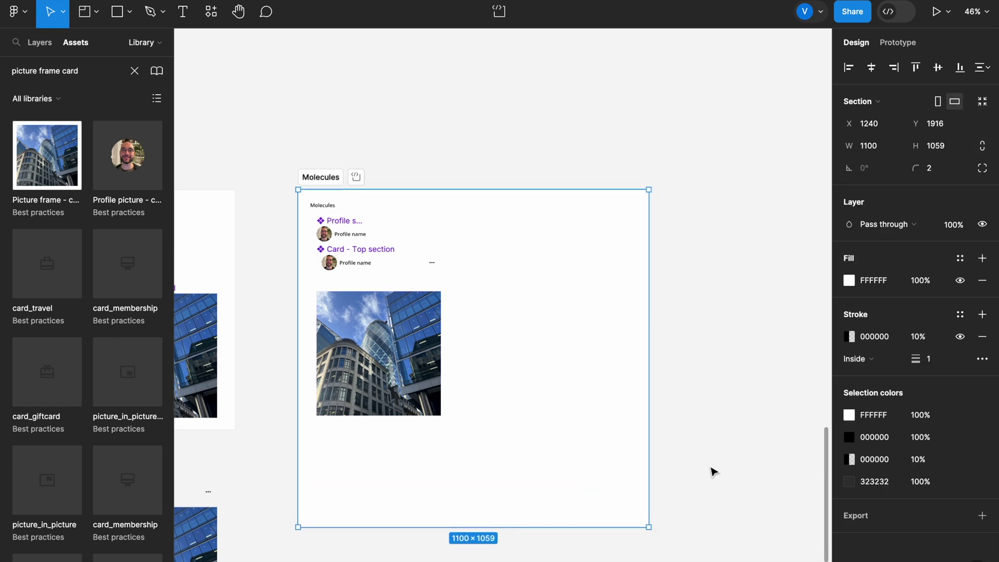
pyautogui.click(713, 471)
# - Check the icon row of the Card - Post component, search the assets for "thum" and place a filled thumb_up_alt icon below the Molecules picture
pyautogui.scroll(-1, 714, 471)
pyautogui.scroll(-2, 713, 470)
pyautogui.hscroll(-5, 713, 470)
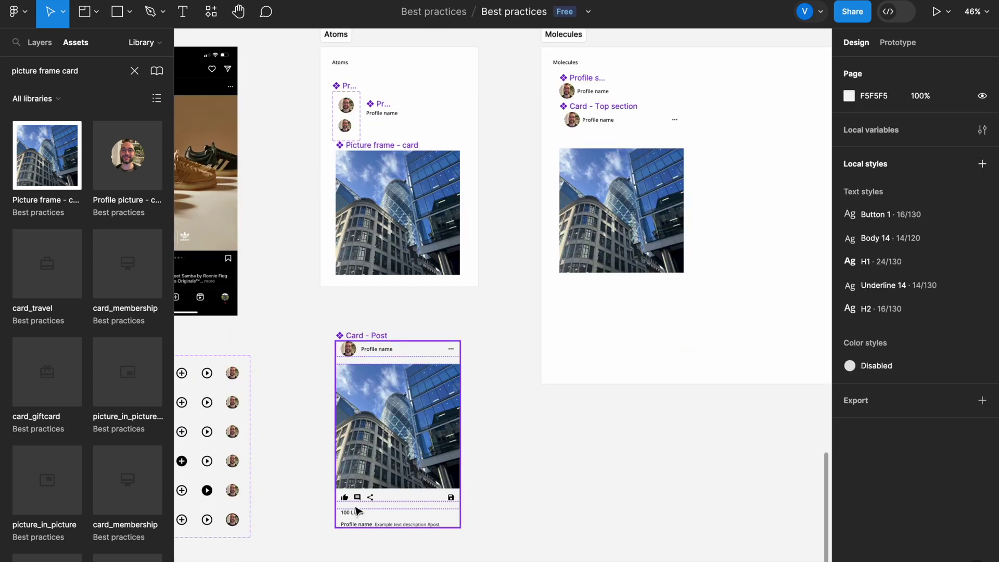
pyautogui.scroll(5, 357, 511)
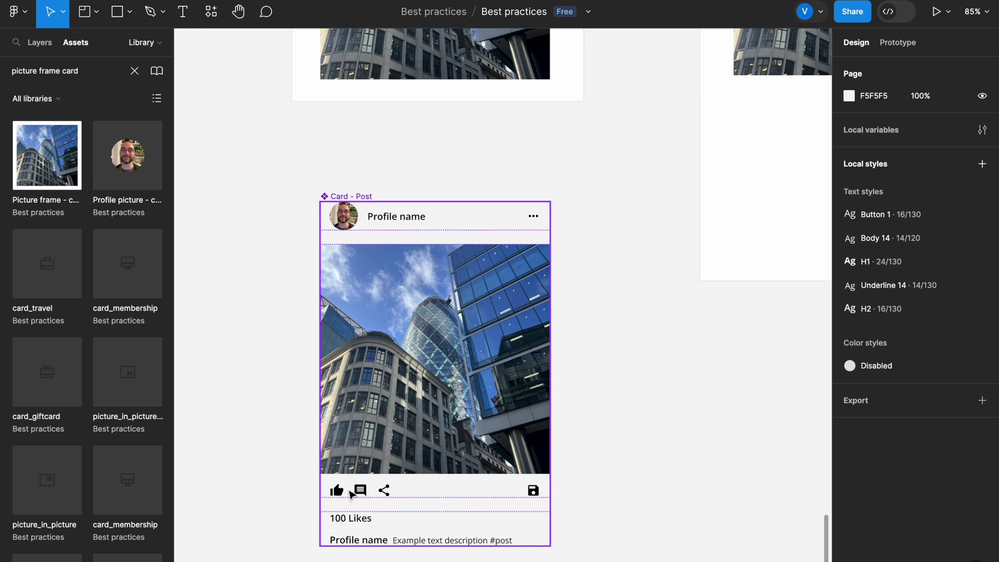
pyautogui.hscroll(2, 416, 496)
pyautogui.scroll(1, 417, 497)
pyautogui.hscroll(5, 416, 499)
pyautogui.scroll(2, 416, 499)
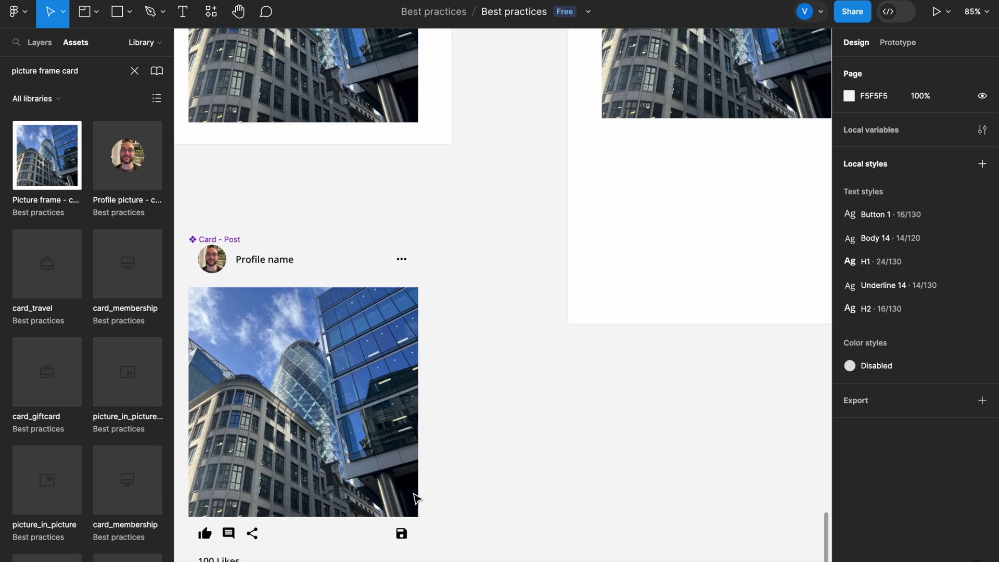
pyautogui.click(134, 71)
pyautogui.write('thu')
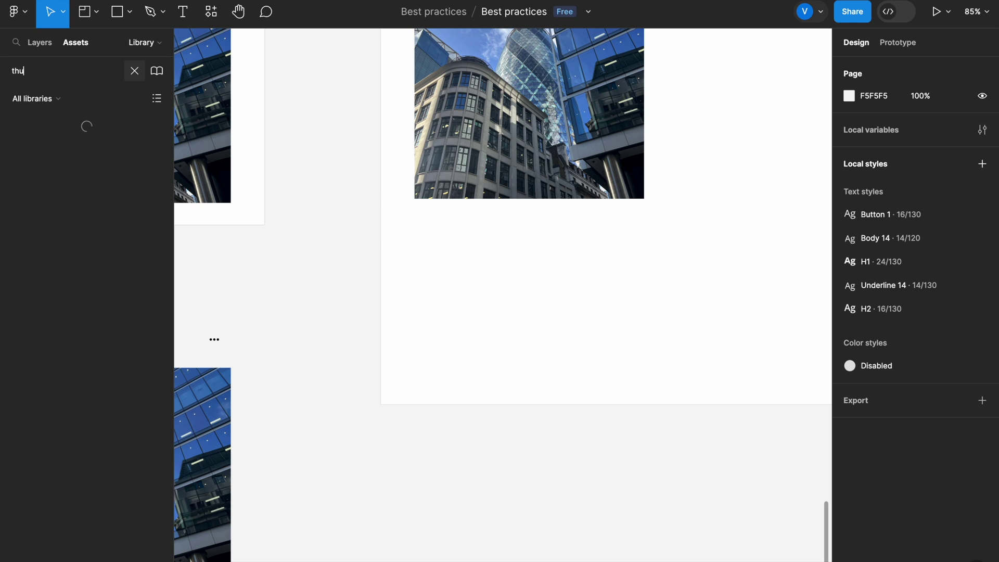
pyautogui.hscroll(-4, 364, 468)
pyautogui.scroll(-3, 364, 468)
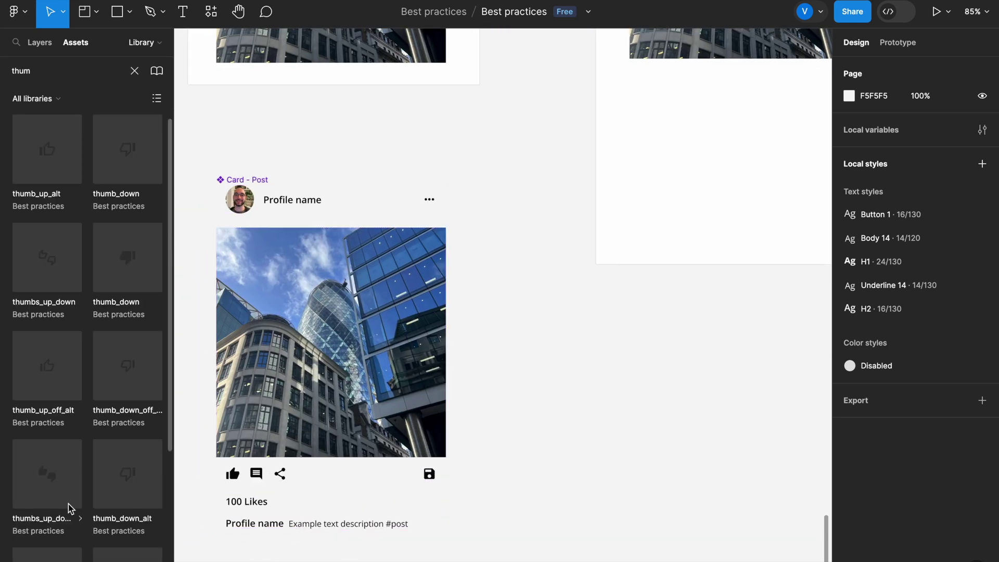
pyautogui.scroll(-1, 60, 518)
pyautogui.moveTo(60, 519); pyautogui.dragTo(676, 177)
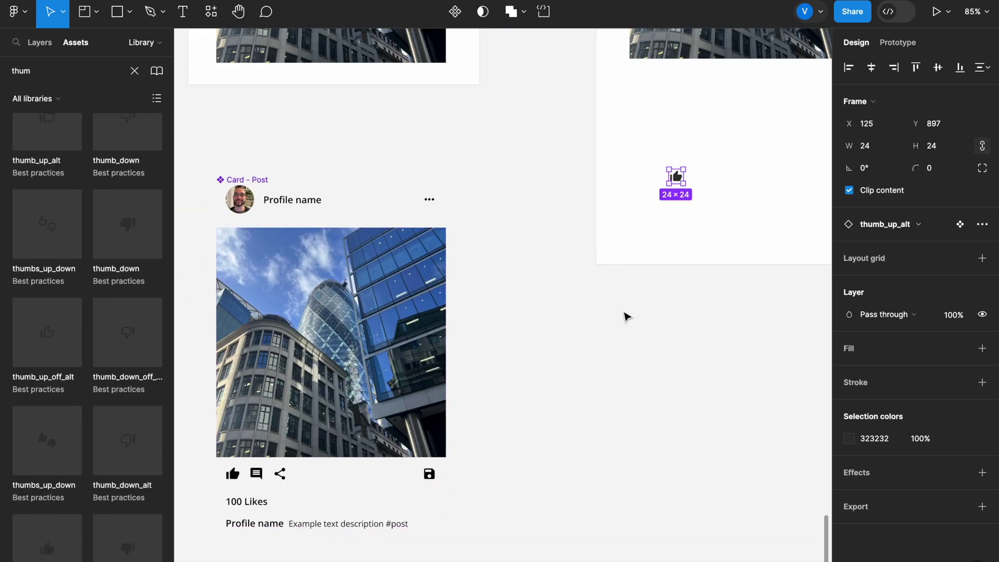
# - Search the assets for "comment" and "share" and place both icons in a row beside the thumb icon
pyautogui.click(135, 70)
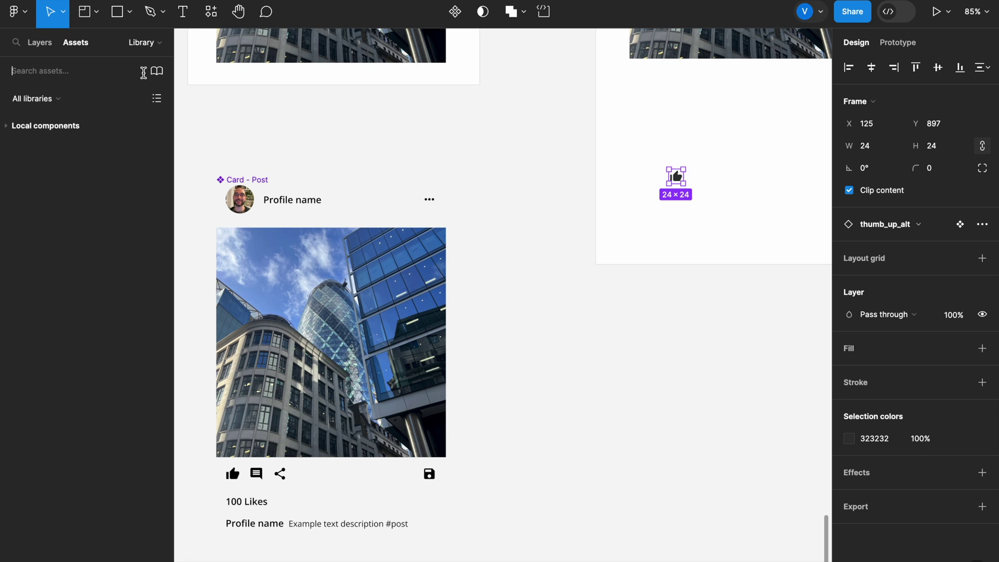
pyautogui.write('comment')
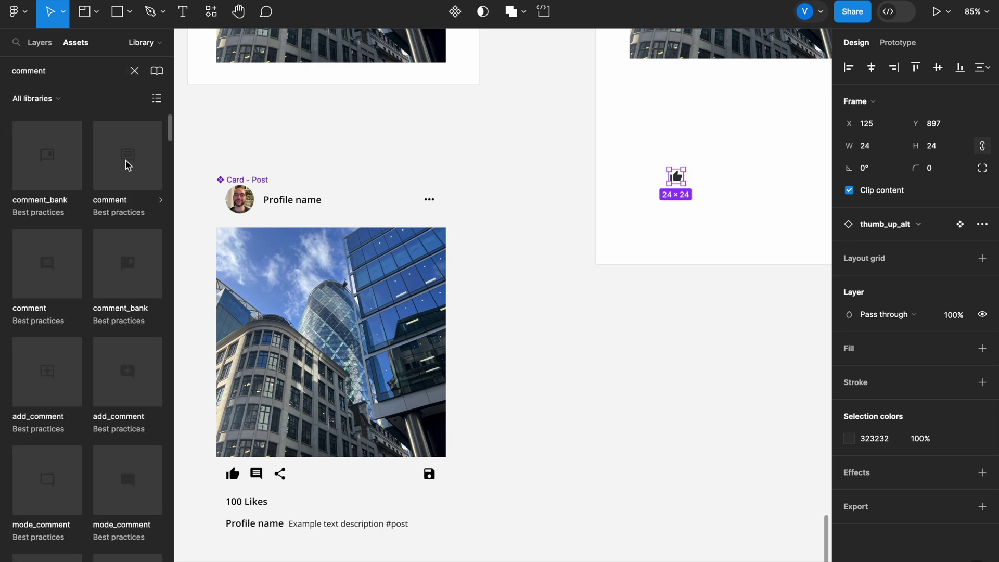
pyautogui.click(46, 255)
pyautogui.click(136, 70)
pyautogui.write('share')
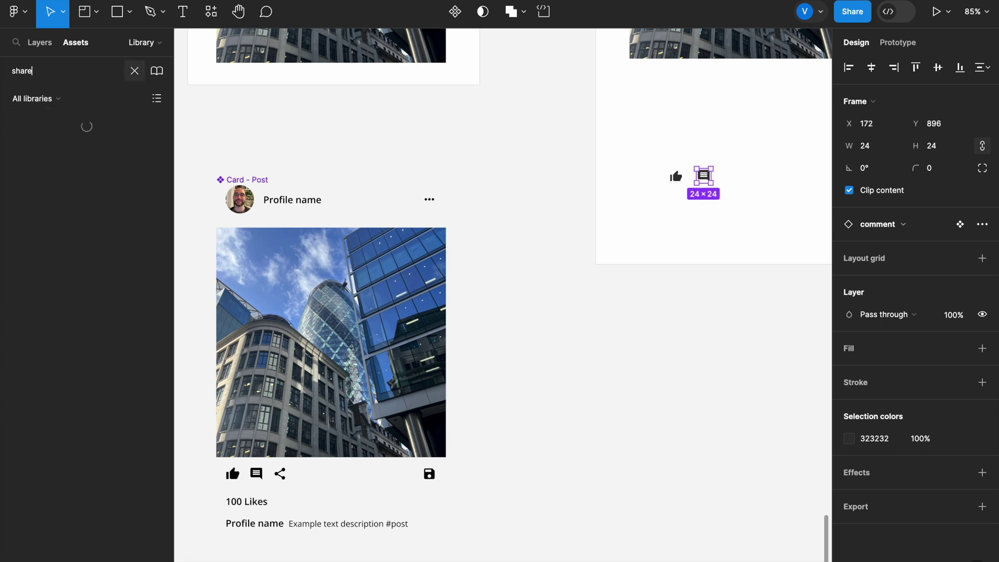
pyautogui.click(107, 161)
pyautogui.click(539, 272)
# - Combine the thumb, comment and share icons into one horizontal auto layout frame with 16 spacing
pyautogui.hscroll(3, 588, 200)
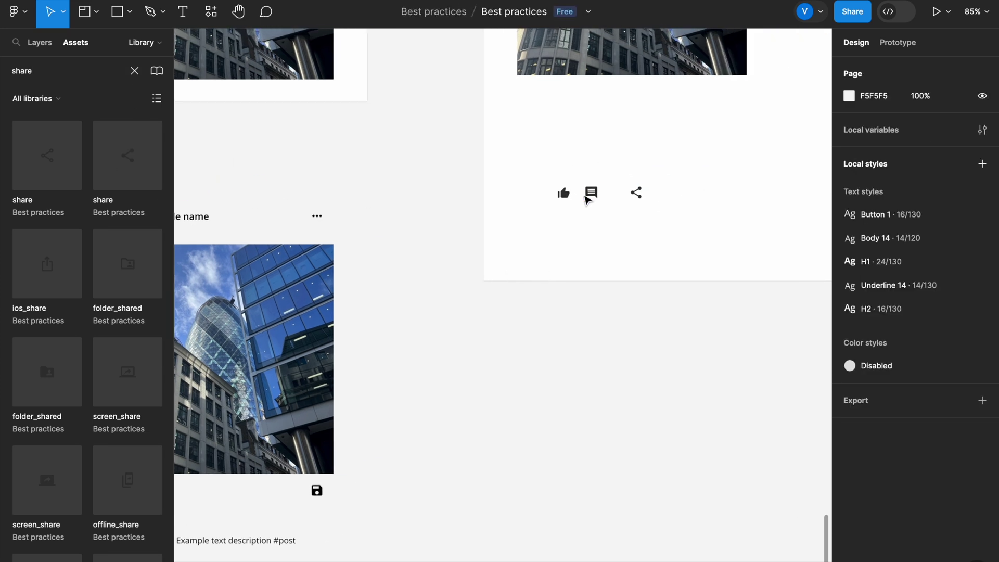
pyautogui.click(564, 193)
pyautogui.keyDown('shift'); pyautogui.click(590, 193); pyautogui.keyUp('shift')
pyautogui.keyDown('shift'); pyautogui.click(636, 194); pyautogui.keyUp('shift')
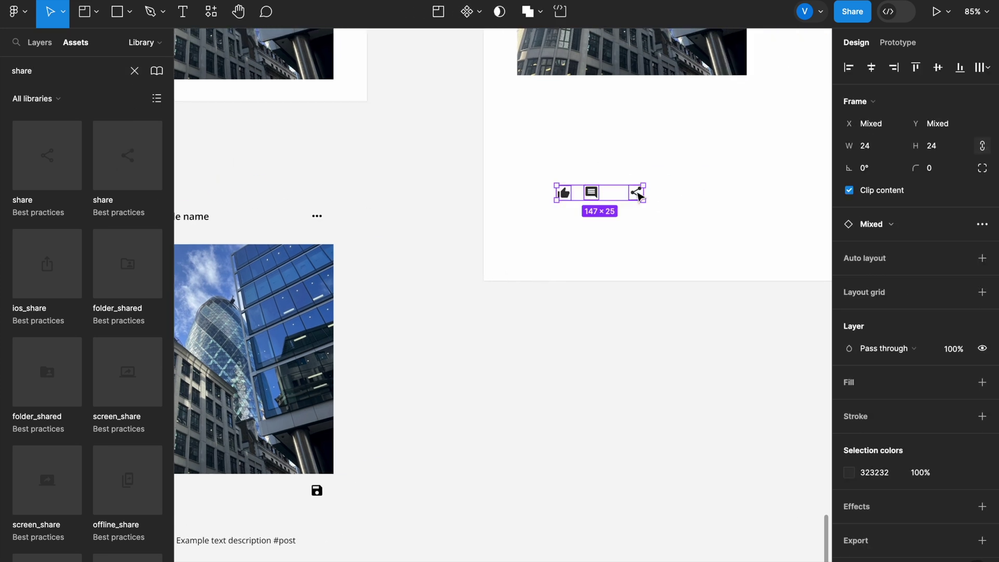
pyautogui.hotkey('ctrl', 'g')
pyautogui.click(982, 202)
pyautogui.click(877, 299)
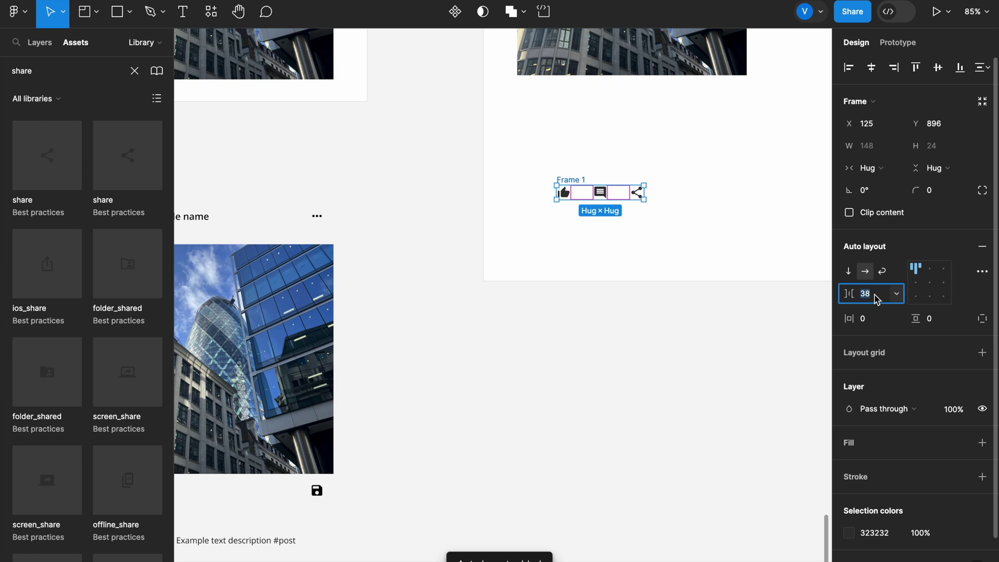
pyautogui.write('10')
pyautogui.press('Return')
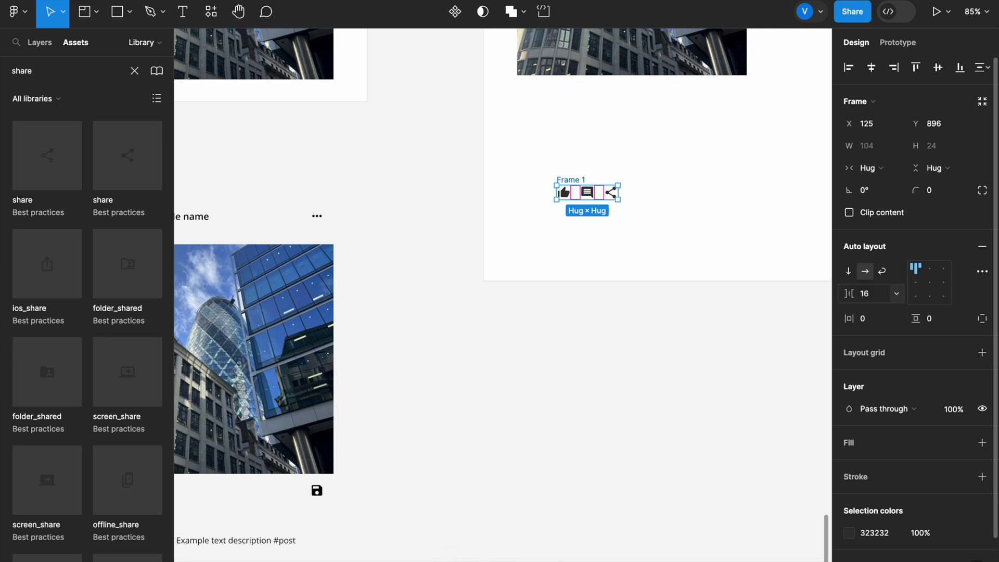
# - Turn the three-icon frame into a component named "Reaction section - card"
pyautogui.click(628, 383)
pyautogui.click(579, 192)
pyautogui.click(454, 11)
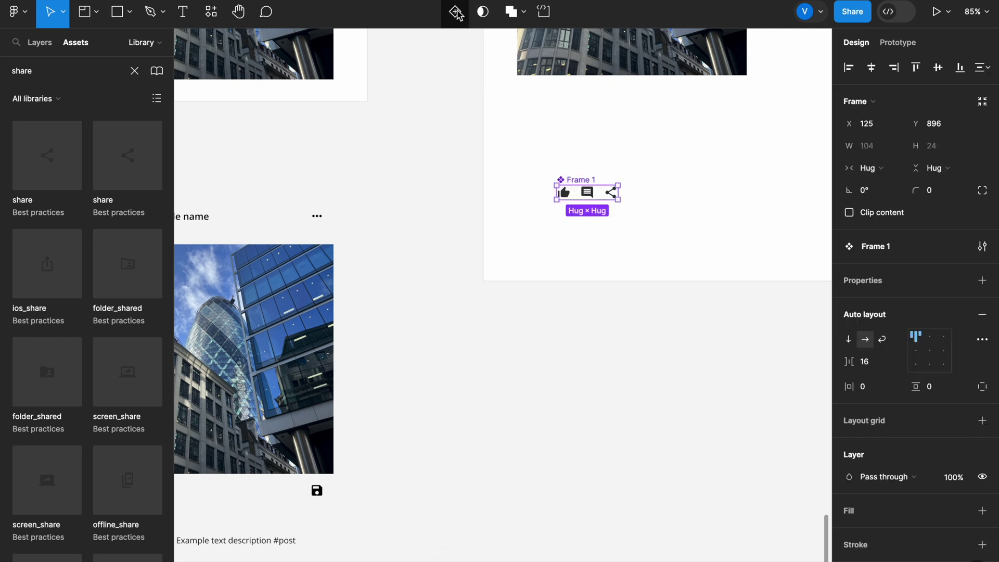
pyautogui.doubleClick(892, 247)
pyautogui.write('Reaction sectio')
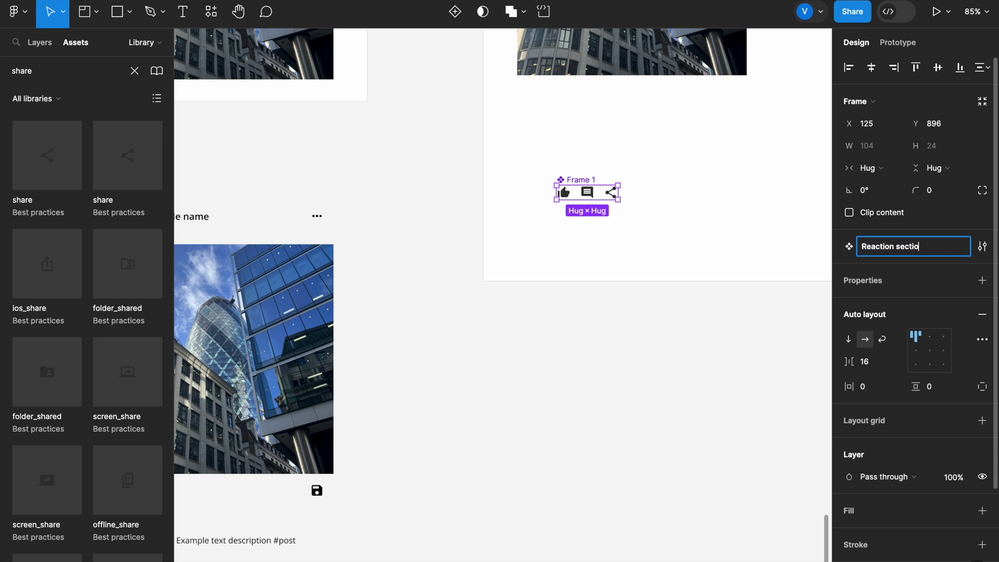
pyautogui.write('n - card')
pyautogui.click(639, 225)
# - Move the Reaction section - card component directly beneath the Molecules picture, aligned with the picture's left edge
pyautogui.scroll(3, 608, 200)
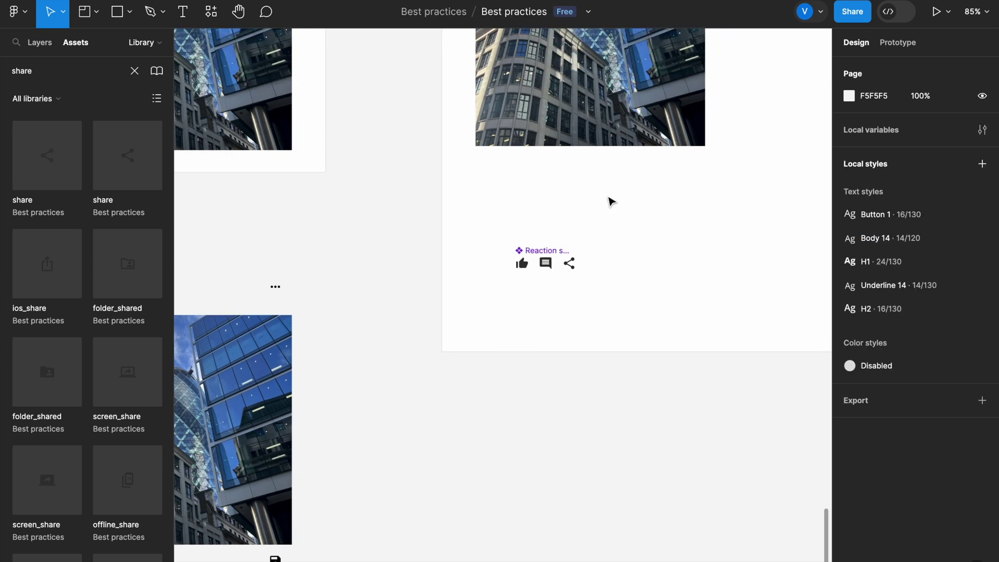
pyautogui.click(543, 252)
pyautogui.moveTo(541, 263); pyautogui.dragTo(501, 175)
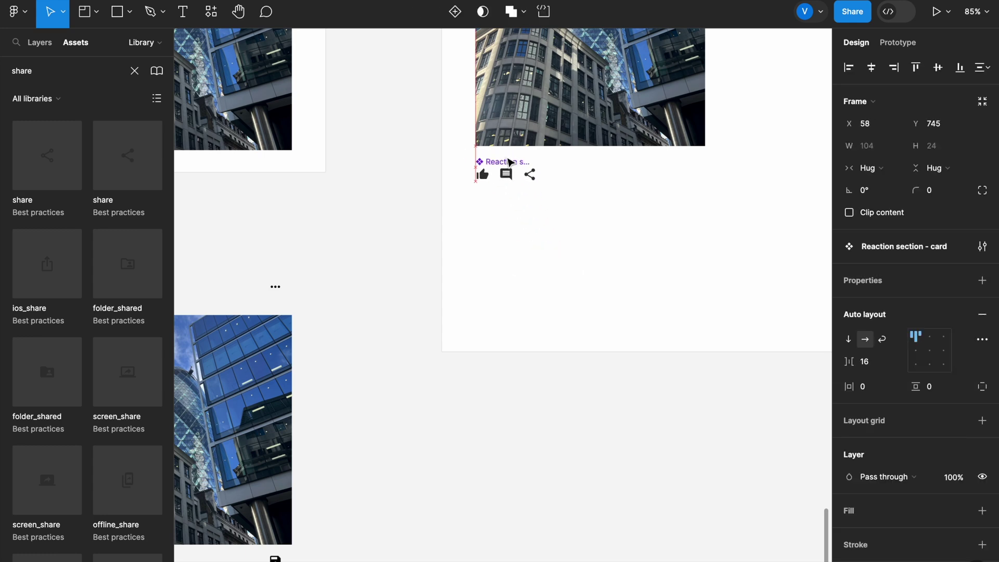
pyautogui.click(433, 189)
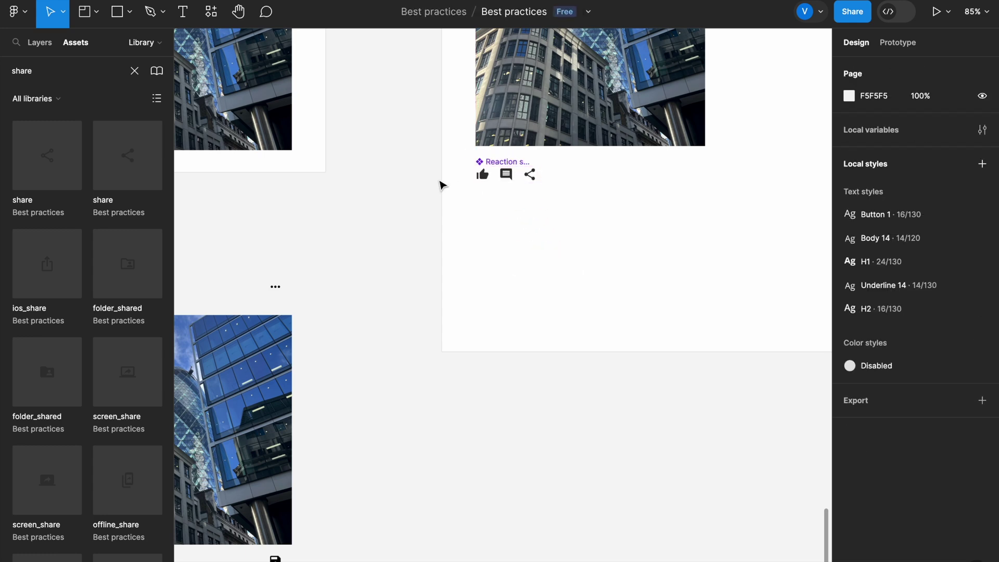
# - Check the icon row of Card - Post, search the assets for "reaction section" and place an instance beneath the reaction component
pyautogui.click(498, 171)
pyautogui.scroll(-3, 335, 374)
pyautogui.hscroll(-3, 335, 375)
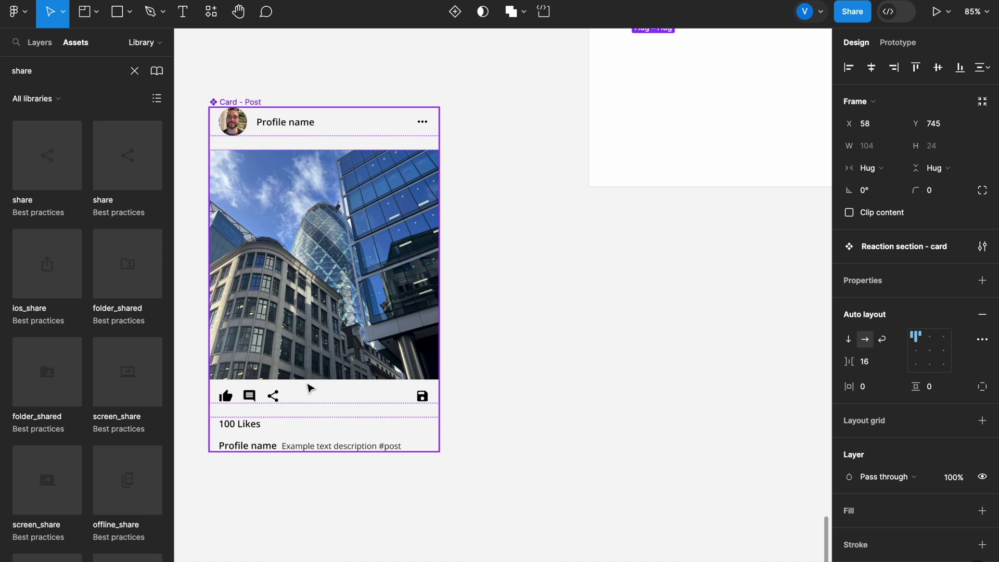
pyautogui.click(554, 364)
pyautogui.scroll(5, 545, 435)
pyautogui.hscroll(3, 544, 435)
pyautogui.scroll(3, 547, 435)
pyautogui.hscroll(2, 547, 436)
pyautogui.click(134, 71)
pyautogui.write('reaction section')
pyautogui.moveTo(46, 155); pyautogui.dragTo(488, 361)
pyautogui.click(305, 356)
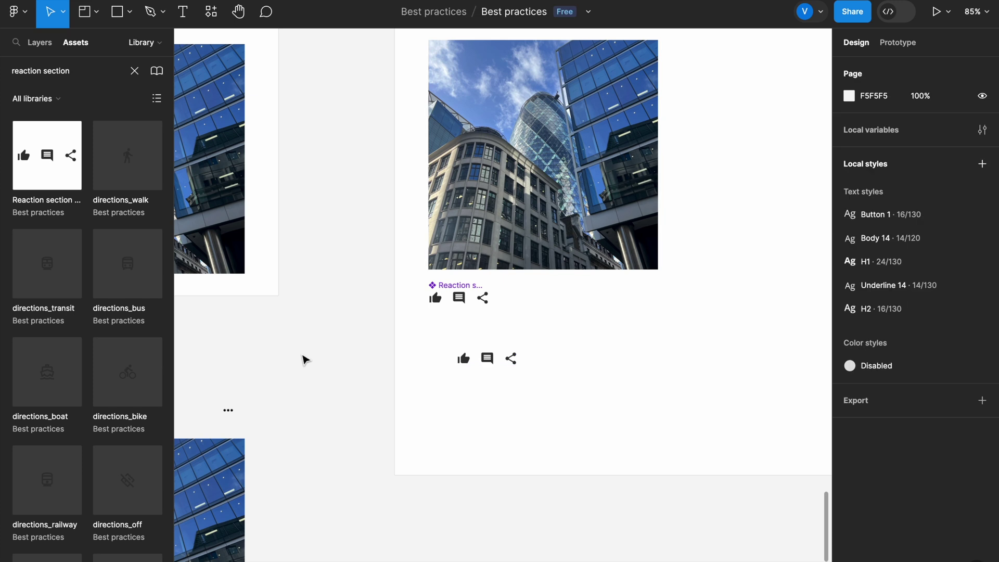
# - Search the assets for "save" and place the filled save icon to the right of the reaction section instance
pyautogui.click(134, 71)
pyautogui.write('save')
pyautogui.moveTo(128, 155); pyautogui.dragTo(595, 359)
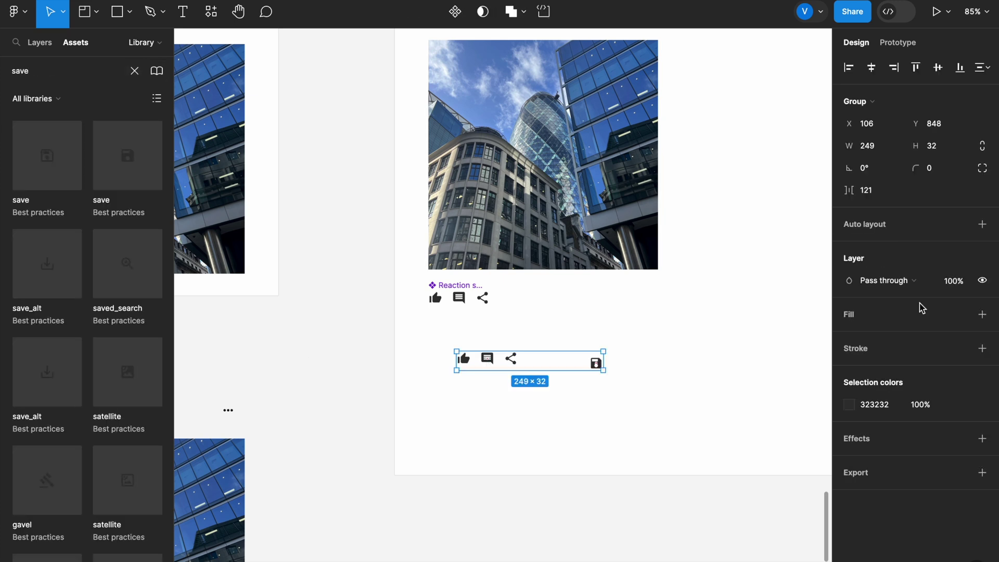
# - Apply auto layout with Auto spacing to the reaction instance and save icon, and set the frame width to 390
pyautogui.click(981, 224)
pyautogui.click(896, 292)
pyautogui.click(890, 310)
pyautogui.click(867, 146)
pyautogui.write('39')
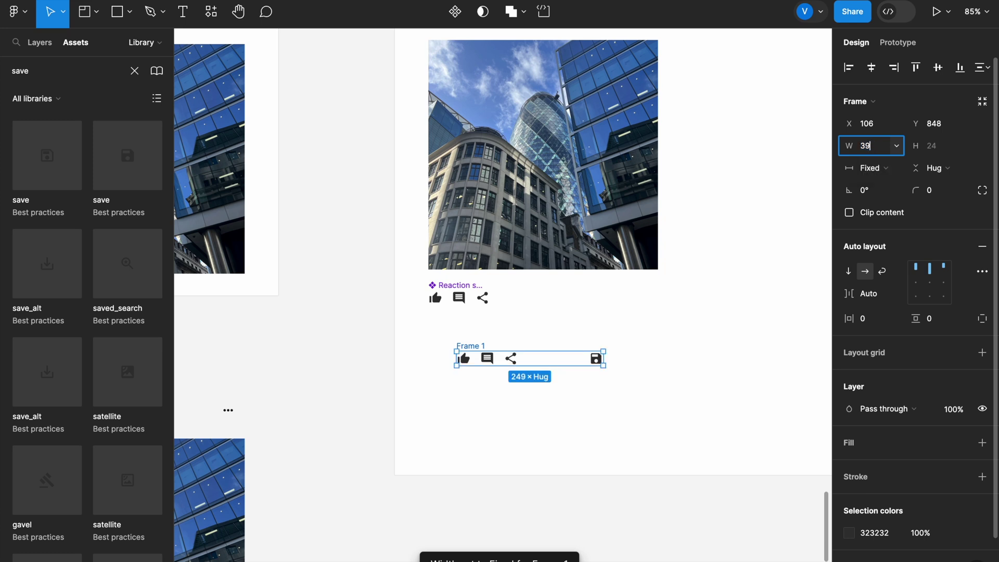
pyautogui.write('0')
pyautogui.press('Return')
# - Set the icon row frame's horizontal padding to 16 and turn the frame into a component
pyautogui.click(887, 318)
pyautogui.write('16')
pyautogui.press('Return')
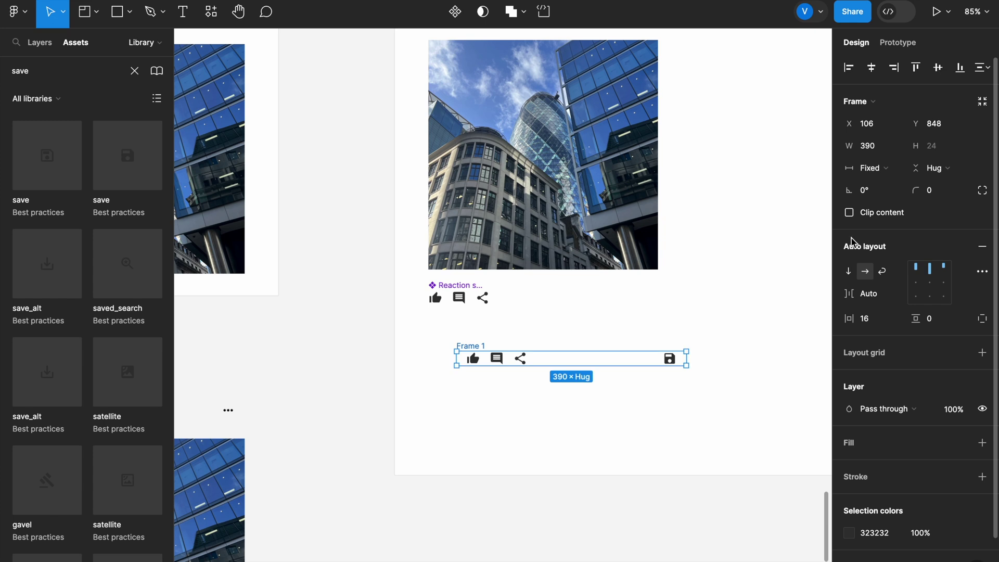
pyautogui.click(454, 13)
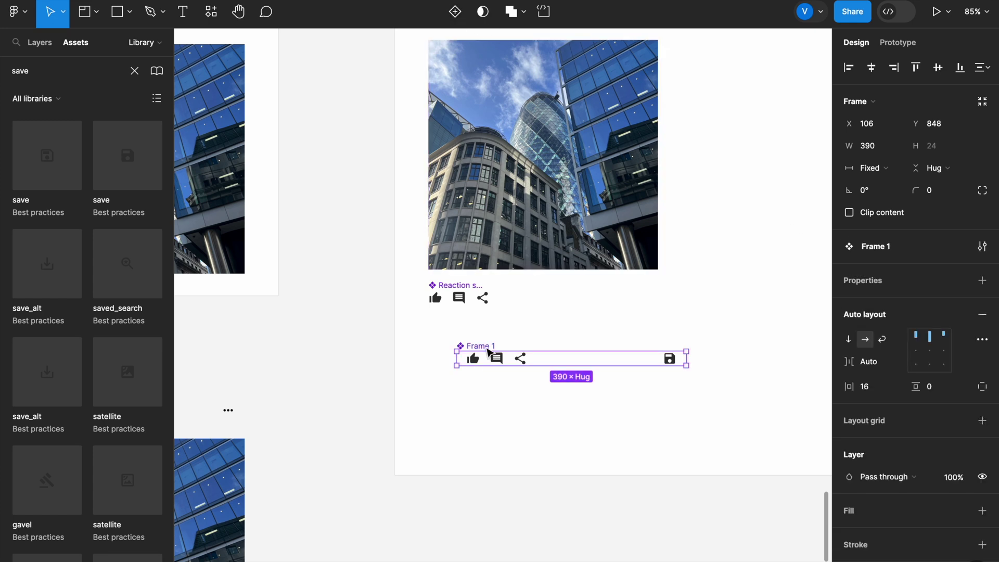
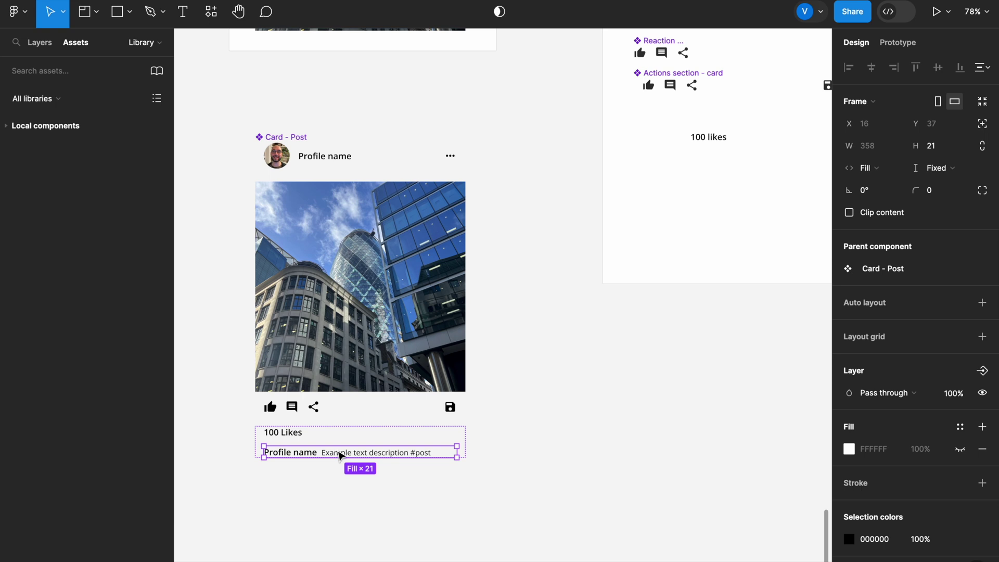
# - Add a text with the profile's name below the "100 likes" text in the Molecules section
pyautogui.click(184, 19)
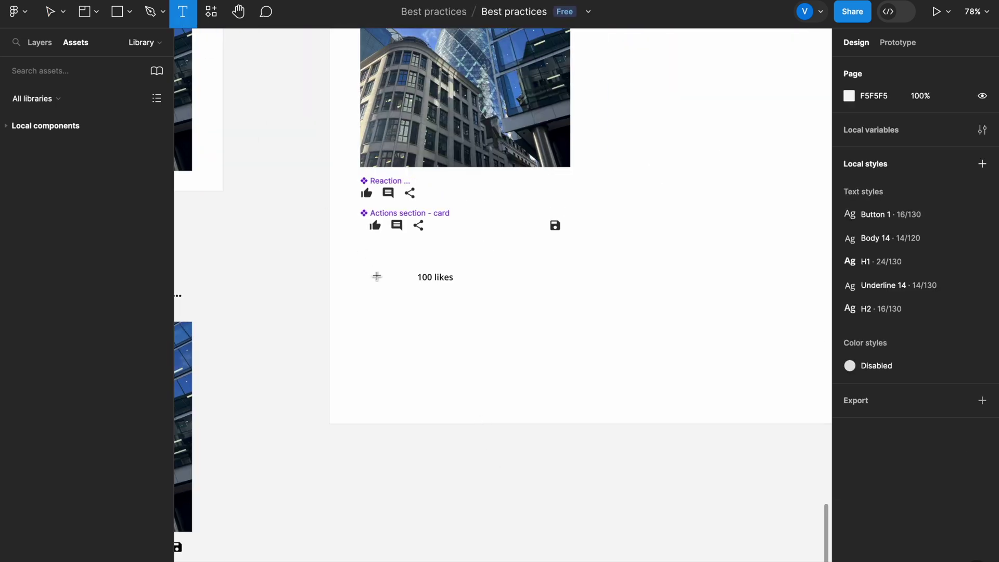
pyautogui.click(401, 324)
pyautogui.hscroll(-5, 502, 291)
pyautogui.write('Vaggos Desig')
pyautogui.press('Escape')
pyautogui.scroll(-5, 437, 339)
pyautogui.click(473, 406)
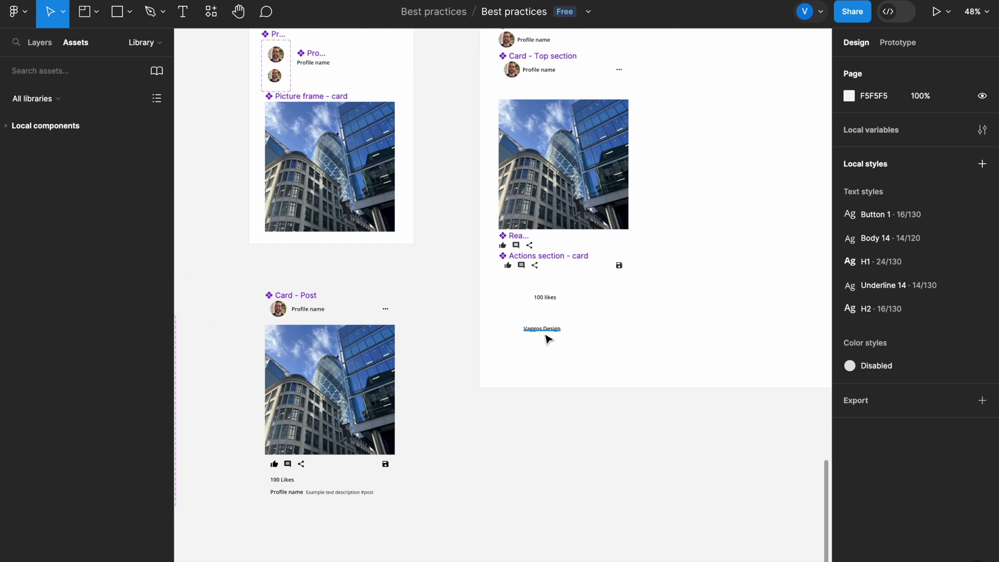
# - Check the example description text at the bottom of the Card - Post component by selecting its wording
pyautogui.scroll(5, 546, 338)
pyautogui.scroll(-3, 325, 502)
pyautogui.hscroll(-2, 325, 502)
pyautogui.click(279, 494)
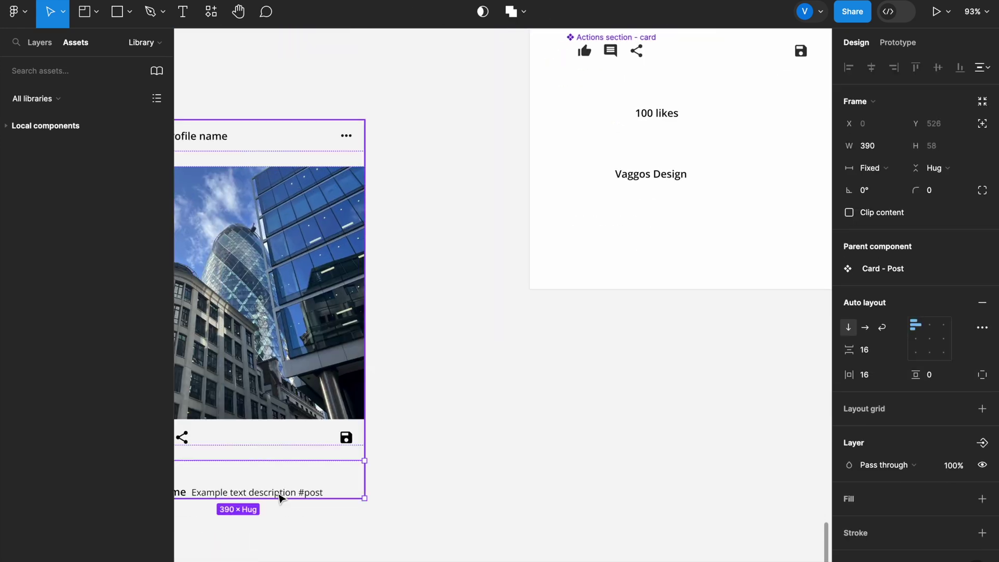
pyautogui.doubleClick(280, 498)
pyautogui.doubleClick(279, 497)
pyautogui.doubleClick(277, 492)
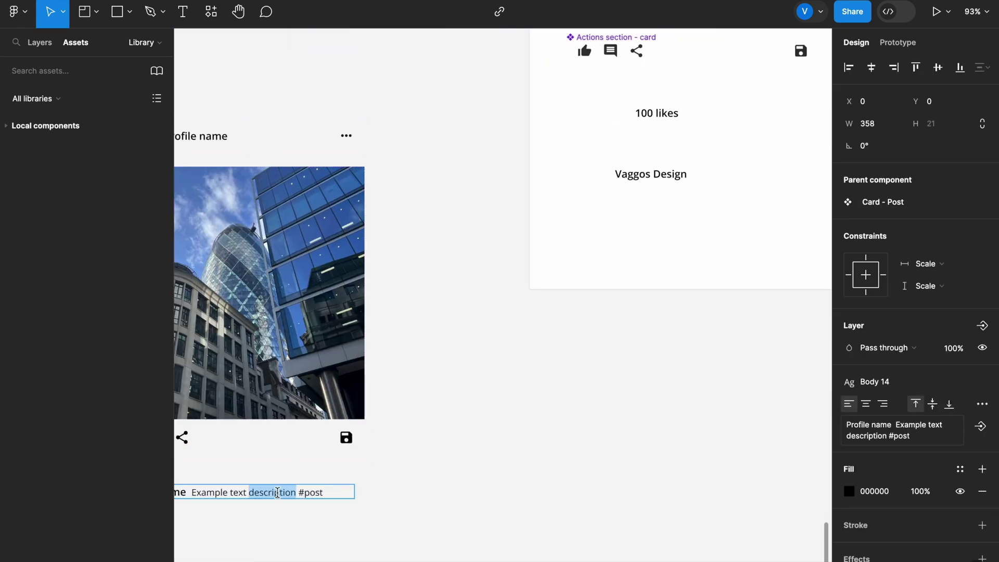
pyautogui.moveTo(323, 492); pyautogui.dragTo(198, 497)
pyautogui.press('Escape')
# - Add the text "Example text description #post" in Body 14 beside the profile name text in the Molecules section
pyautogui.scroll(3, 557, 453)
pyautogui.hscroll(5, 557, 452)
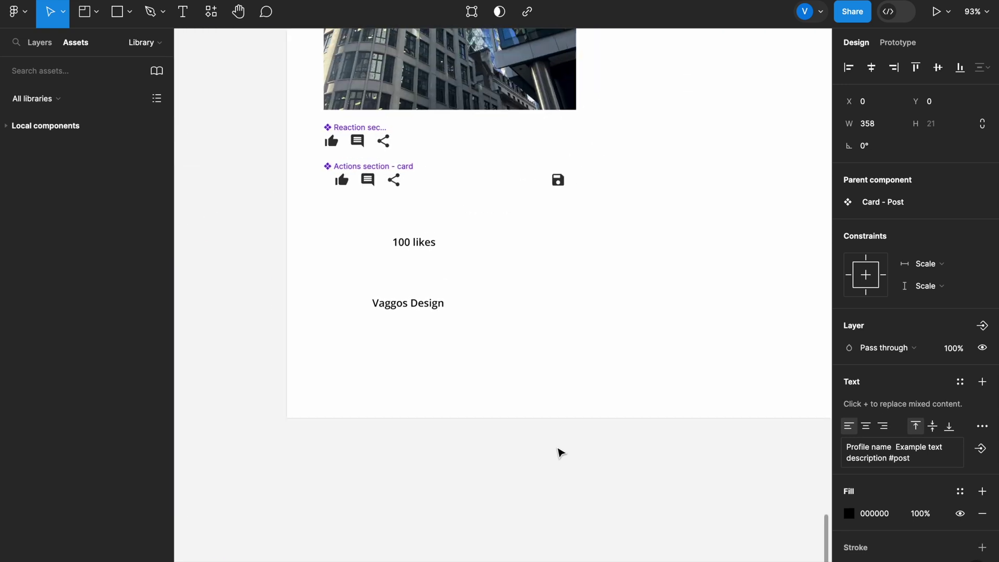
pyautogui.click(183, 12)
pyautogui.click(531, 297)
pyautogui.write('Example text description #post')
pyautogui.press('Escape')
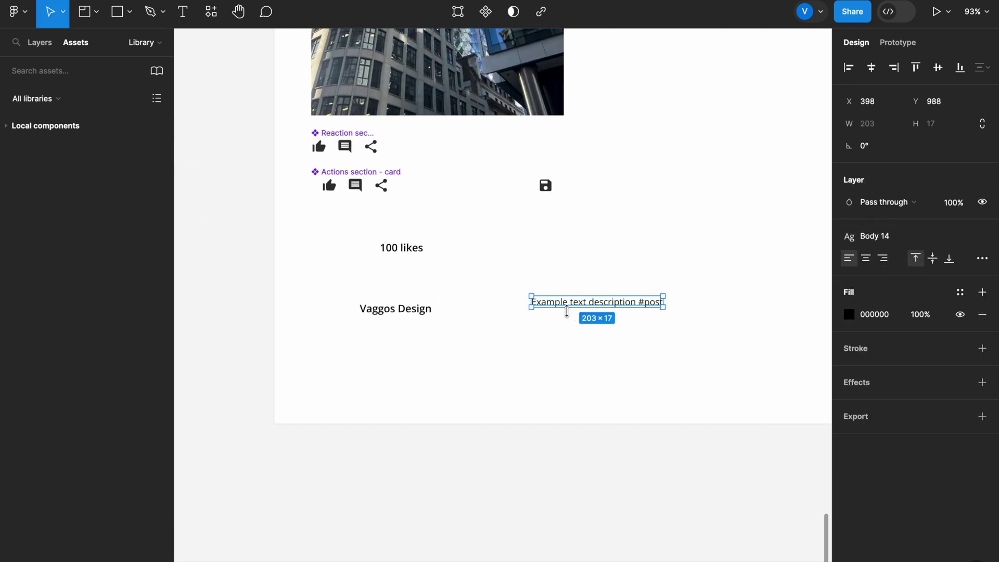
pyautogui.press('Escape')
# - Combine the profile name and description texts into a horizontal auto layout with 16 spacing, aligned left and vertically centred
pyautogui.hscroll(-4, 676, 255)
pyautogui.scroll(-2, 676, 255)
pyautogui.moveTo(680, 252); pyautogui.dragTo(612, 265)
pyautogui.keyDown('shift'); pyautogui.click(528, 264); pyautogui.keyUp('shift')
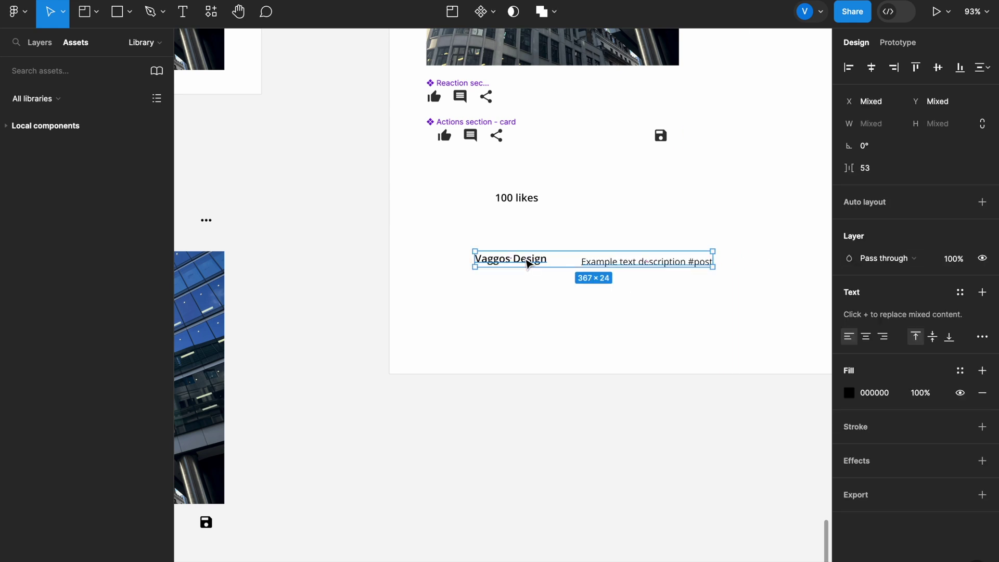
pyautogui.hotkey('ctrl', 'g')
pyautogui.click(980, 225)
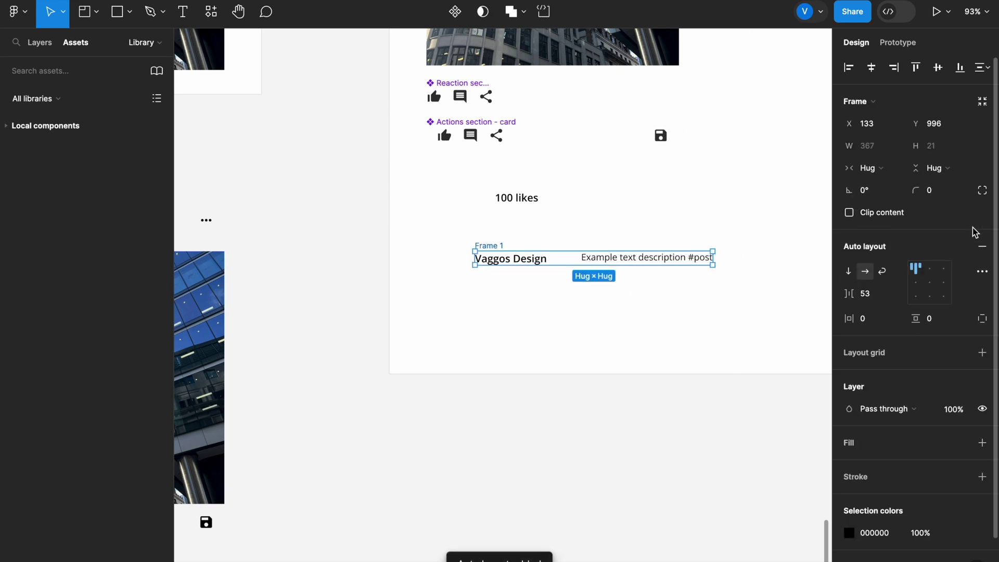
pyautogui.click(871, 301)
pyautogui.write('1')
pyautogui.press('Return')
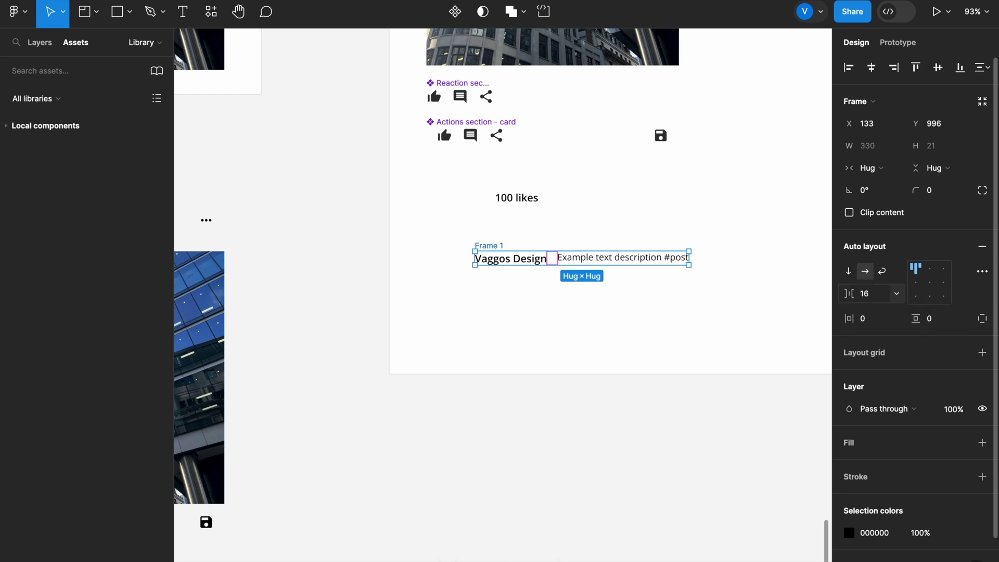
pyautogui.click(915, 282)
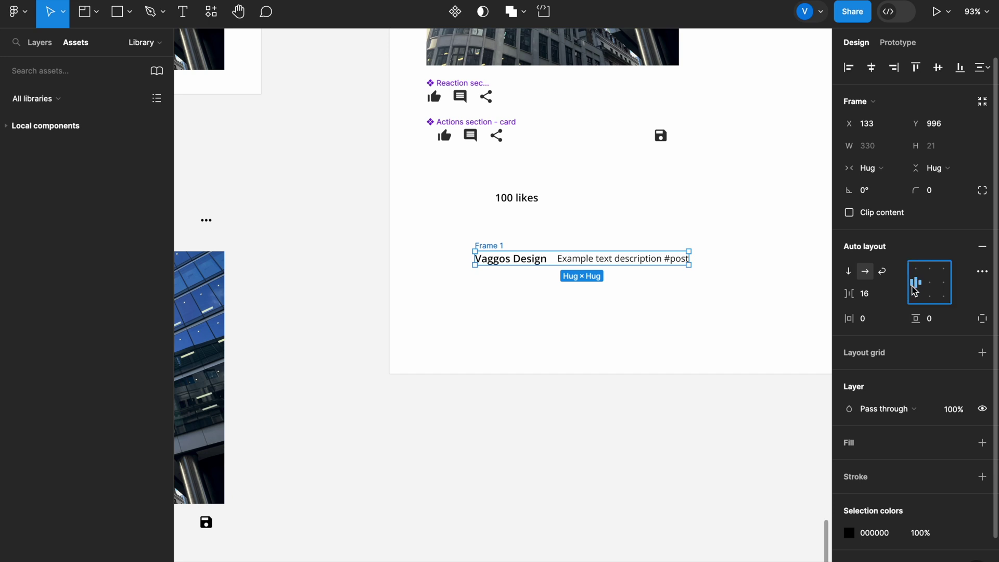
# - Turn the profile name and description frame into a component named "User generated comments"
pyautogui.click(687, 460)
pyautogui.click(489, 244)
pyautogui.click(454, 12)
pyautogui.doubleClick(876, 246)
pyautogui.write('Use')
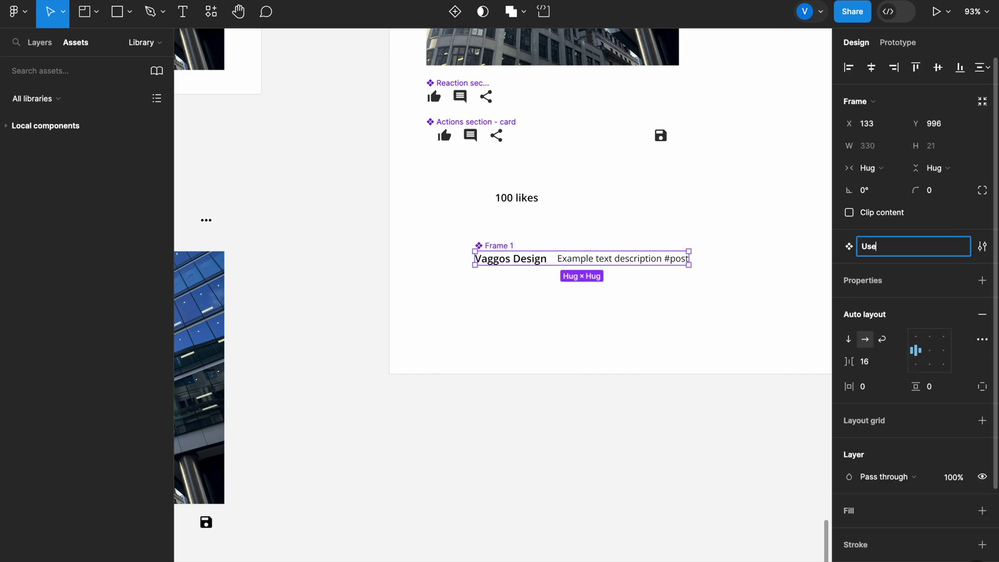
pyautogui.write('r generated comments')
pyautogui.press('Return')
# - Turn the "100 likes" text into a component named "Likes count"
pyautogui.click(525, 198)
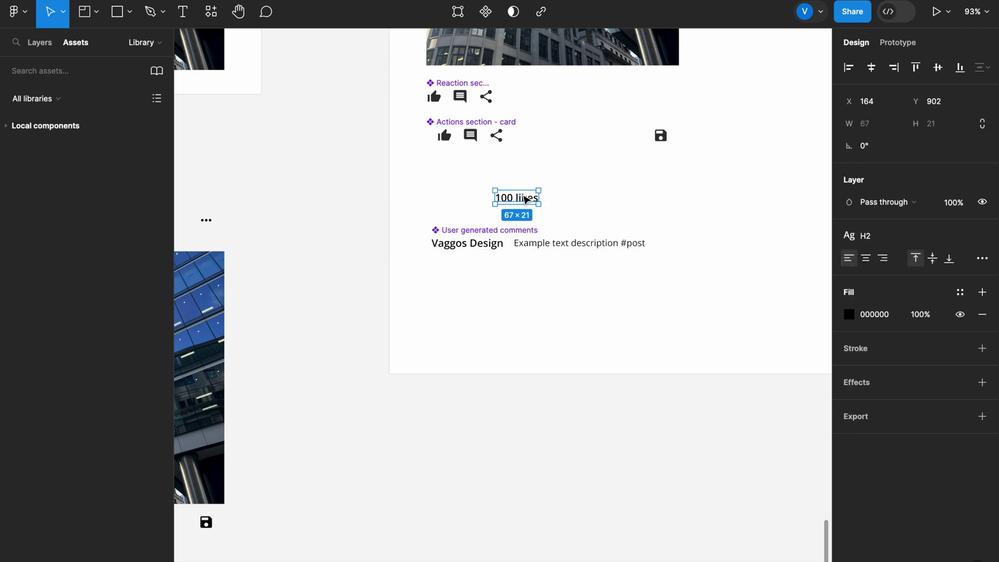
pyautogui.hscroll(3, 526, 200)
pyautogui.click(485, 12)
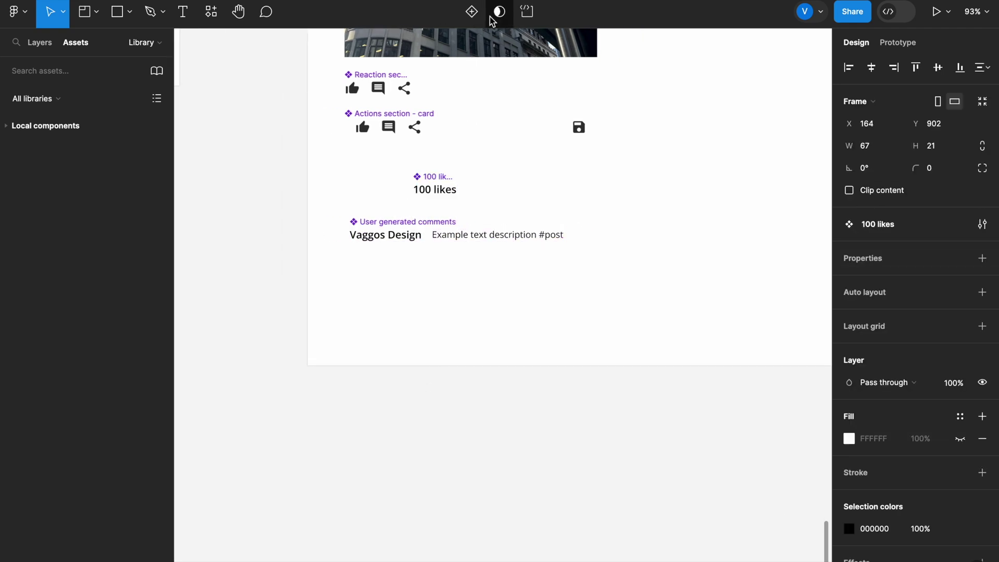
pyautogui.doubleClick(898, 226)
pyautogui.write('Likes co')
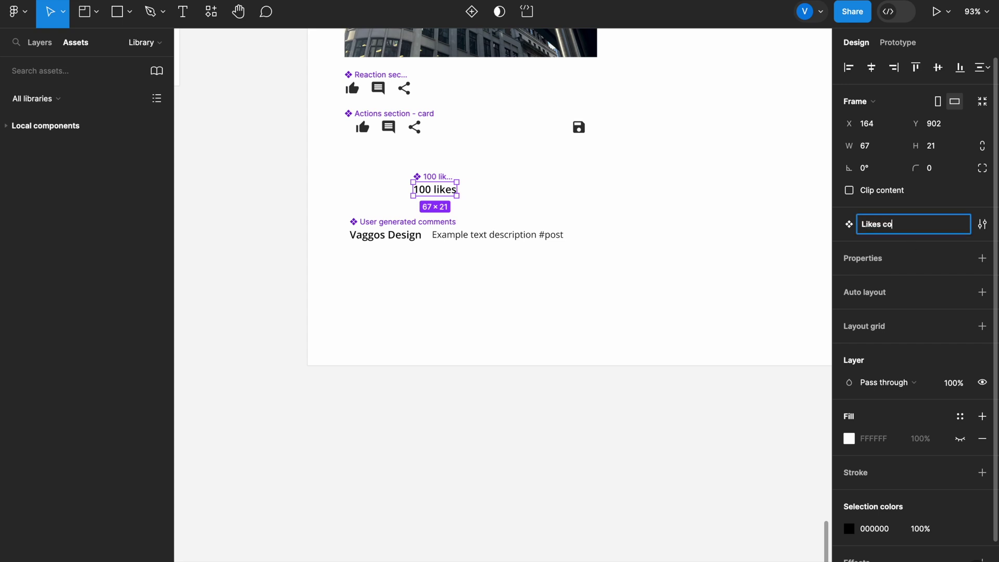
pyautogui.click(754, 442)
# - Move the Likes count component into the Atoms section, beneath the profile name component
pyautogui.scroll(-5, 477, 243)
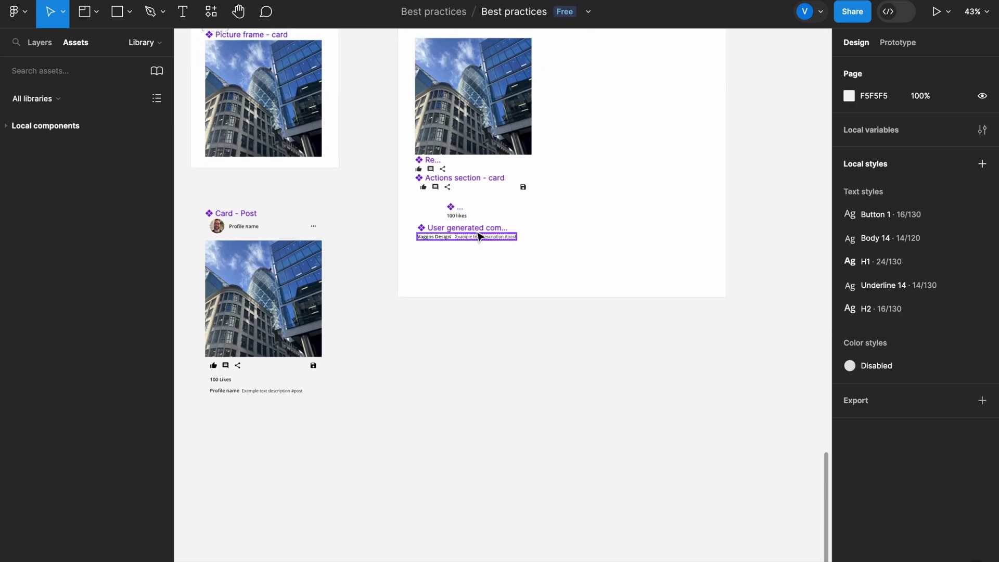
pyautogui.hscroll(-2, 477, 236)
pyautogui.scroll(1, 477, 236)
pyautogui.click(453, 213)
pyautogui.click(382, 70)
pyautogui.click(391, 77)
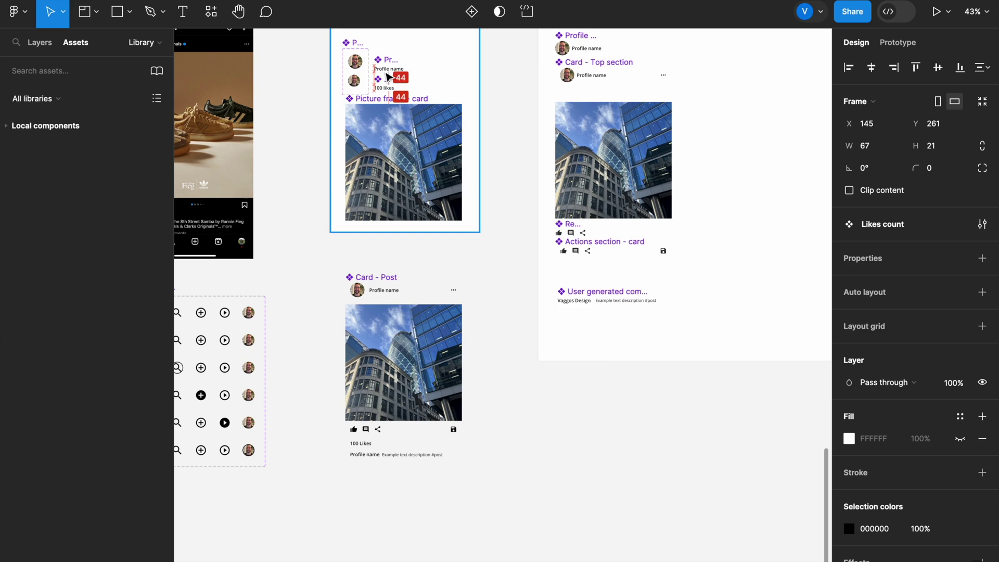
# - Move the User generated comments component up beneath the Actions section - card component, aligned with its left edge
pyautogui.scroll(5, 418, 83)
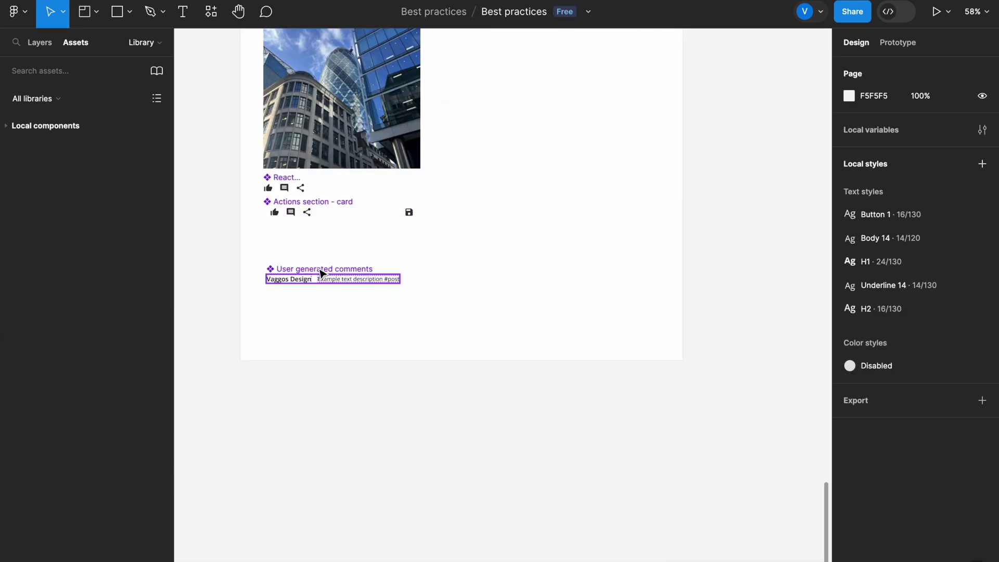
pyautogui.moveTo(321, 273); pyautogui.dragTo(319, 258)
pyautogui.click(319, 290)
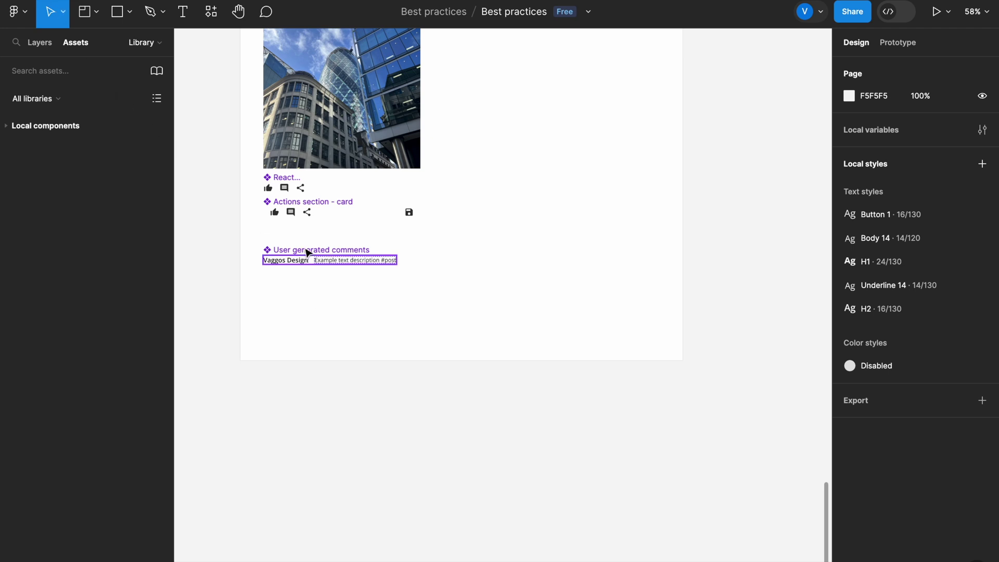
# - Place an instance of the User generated comments component in the Molecules section, beneath its main component
pyautogui.click(68, 71)
pyautogui.write('user')
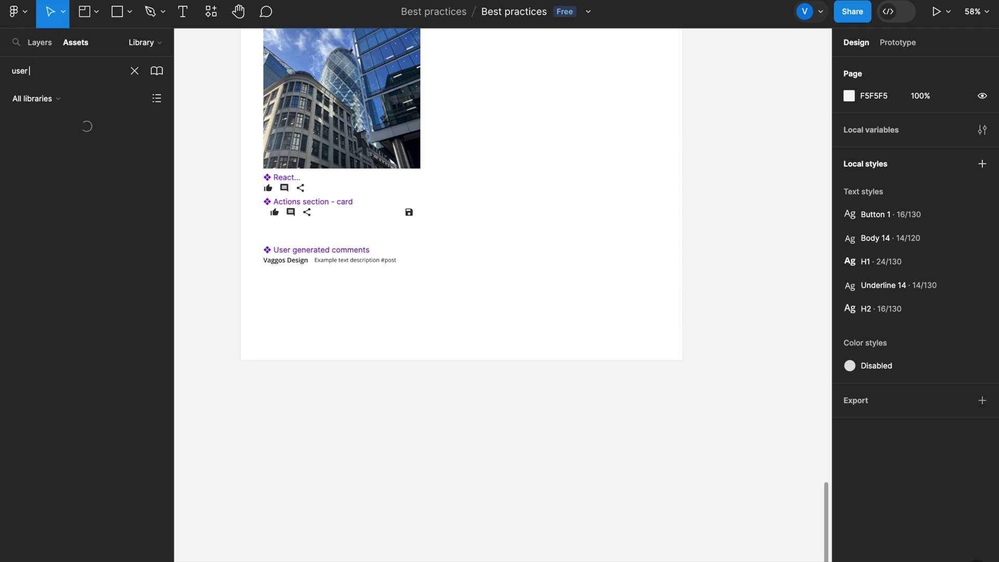
pyautogui.write(' genera')
pyautogui.moveTo(47, 157); pyautogui.dragTo(390, 330)
# - Place an instance of the Likes count component directly above the User generated comments instance in the Molecules section
pyautogui.hscroll(-2, 332, 324)
pyautogui.scroll(-3, 385, 341)
pyautogui.scroll(3, 613, 327)
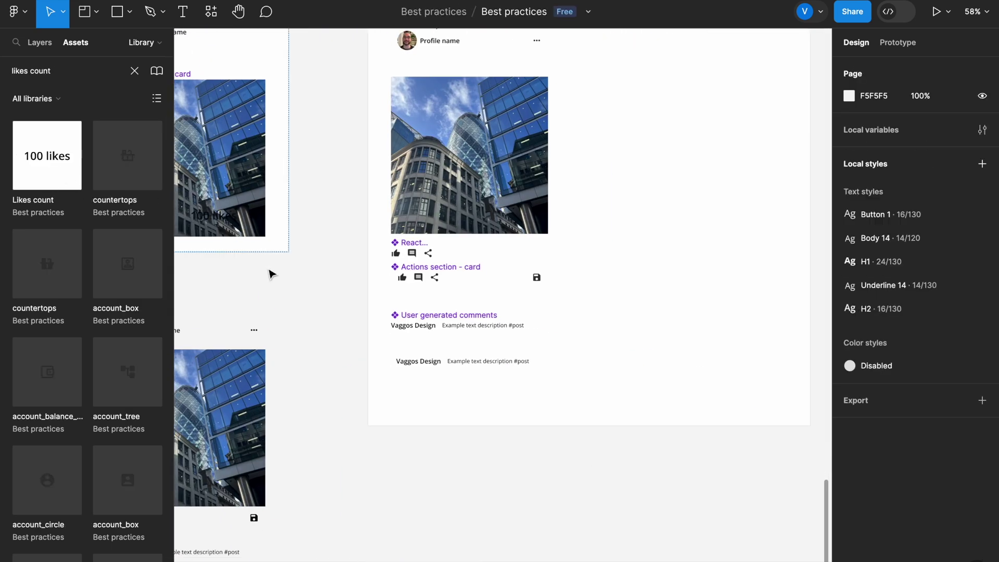
pyautogui.moveTo(47, 156); pyautogui.dragTo(418, 339)
# - Wrap the Likes count and User generated comments instances in a vertical auto layout frame with a gap of 16
pyautogui.scroll(3, 409, 364)
pyautogui.keyDown('shift'); pyautogui.click(465, 363); pyautogui.keyUp('shift')
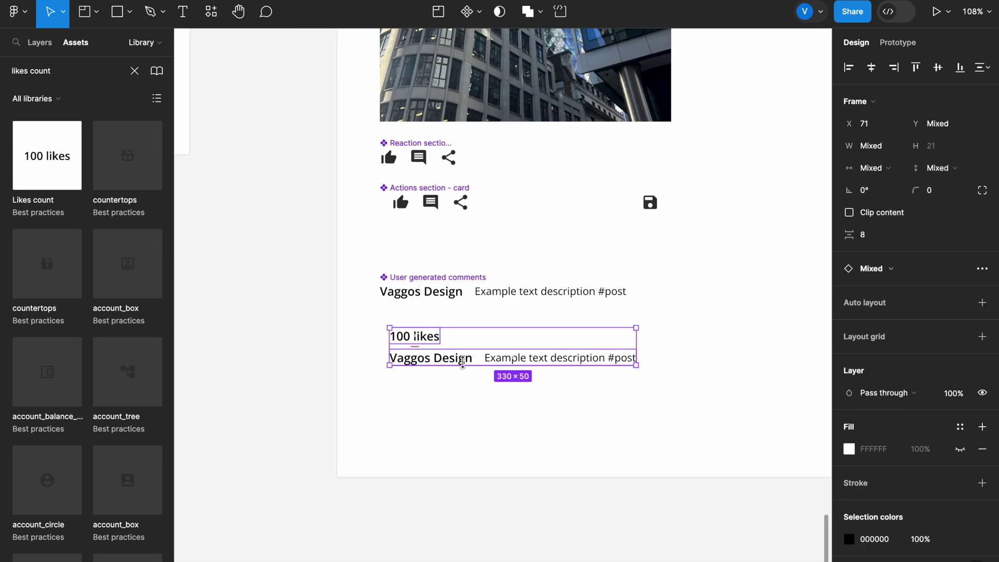
pyautogui.hotkey('ctrl', 'g')
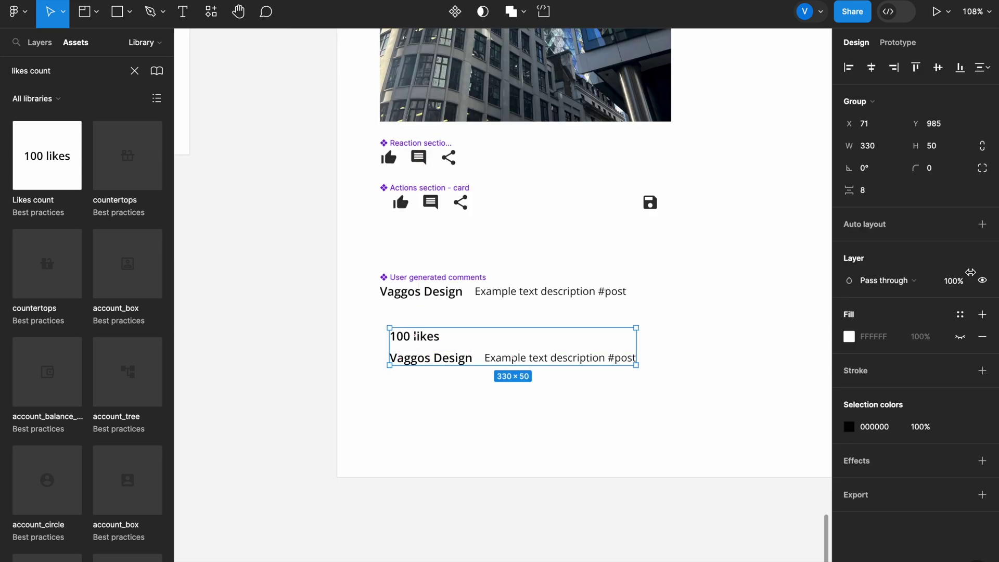
pyautogui.hotkey('shift', 'a')
pyautogui.click(876, 295)
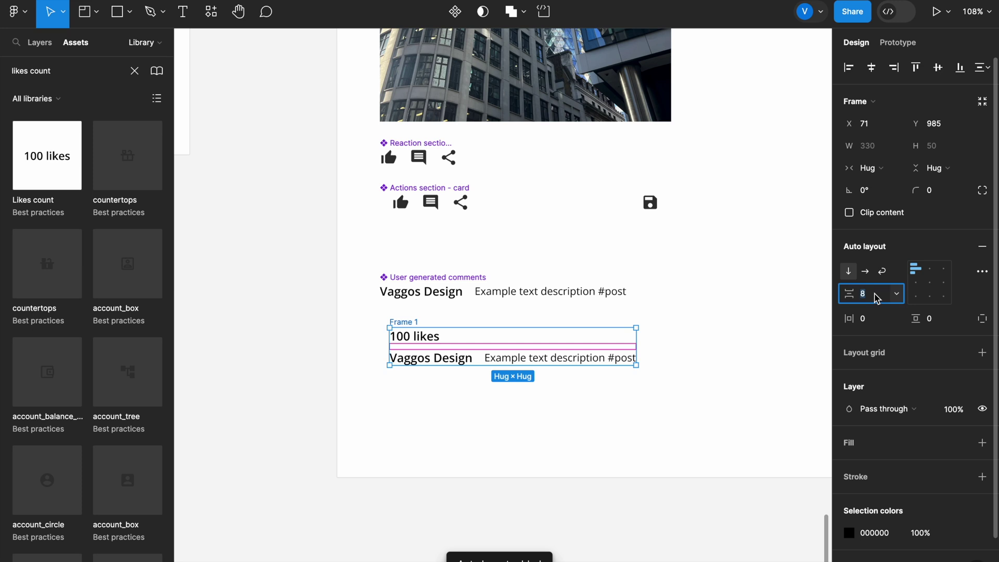
pyautogui.write('1')
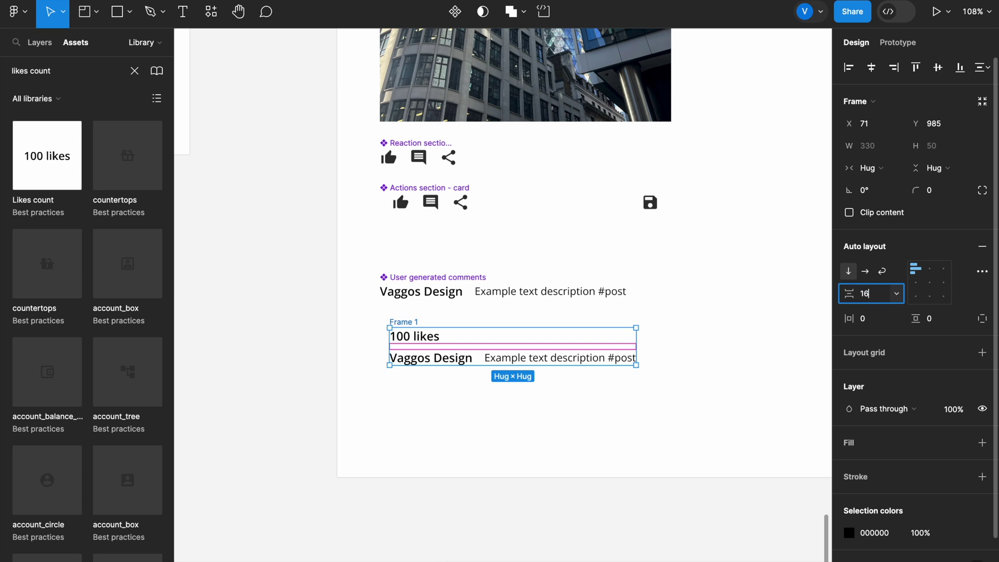
pyautogui.write('6')
pyautogui.press('Return')
# - Give the likes and comments frame a fixed width of 390
pyautogui.click(867, 168)
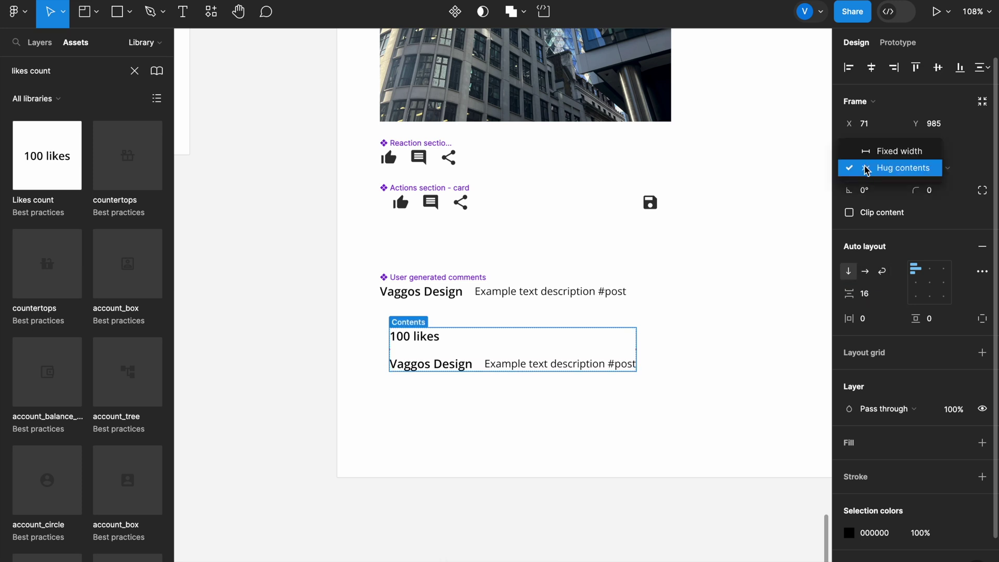
pyautogui.click(868, 166)
pyautogui.click(874, 167)
pyautogui.click(876, 154)
pyautogui.click(873, 151)
pyautogui.write('390')
pyautogui.press('Return')
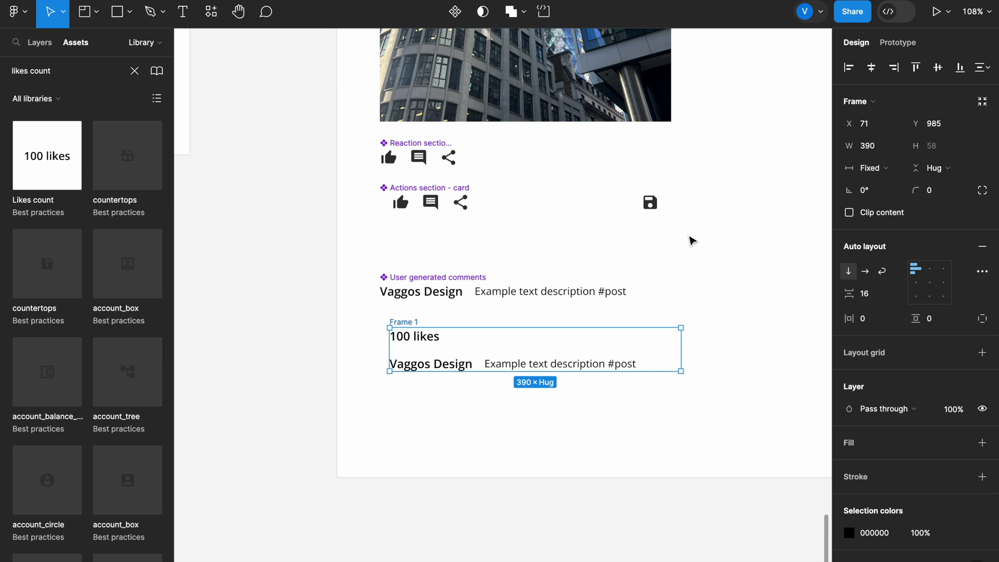
# - Set the nested User generated comments instance to fill the width of its container
pyautogui.press('Return')
pyautogui.click(872, 167)
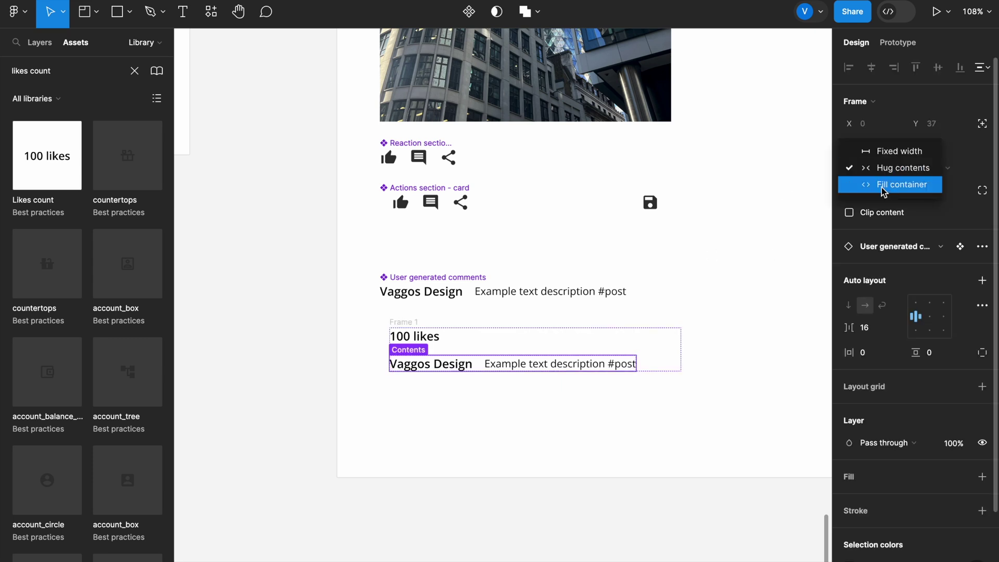
pyautogui.click(865, 183)
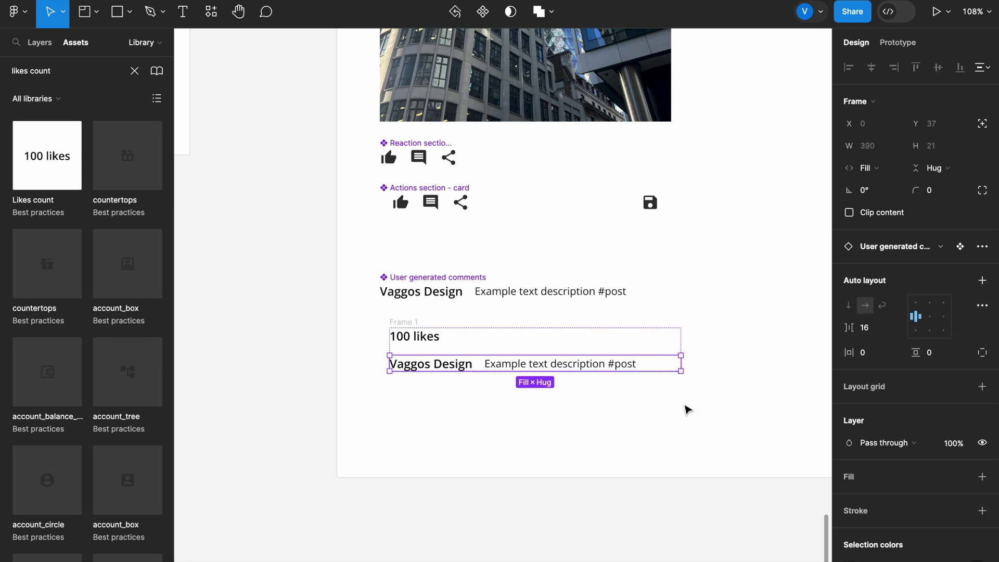
pyautogui.click(289, 372)
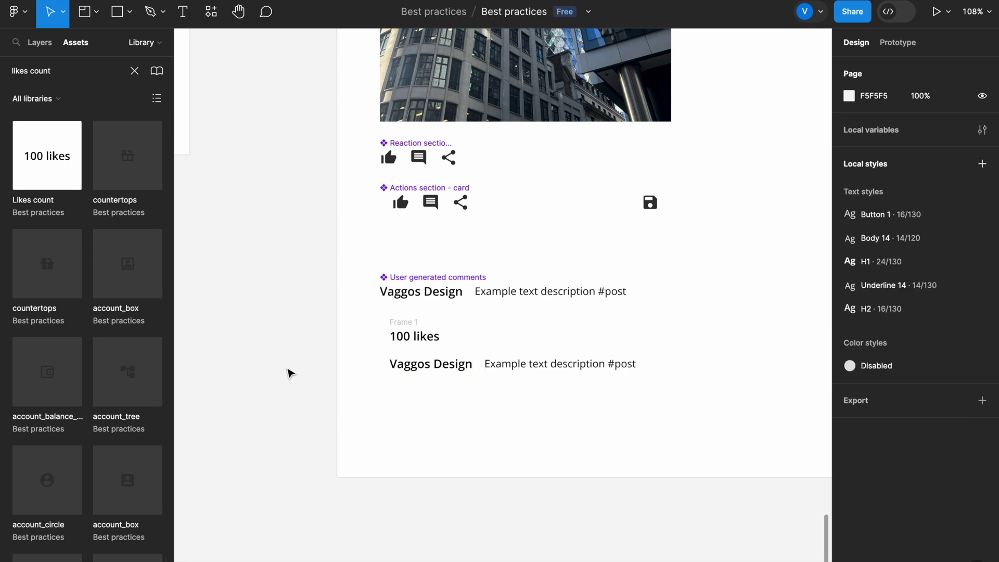
# - Set the likes and comments frame's horizontal padding to 16 and compare it with the Actions section - card component
pyautogui.click(404, 322)
pyautogui.click(877, 323)
pyautogui.write('16')
pyautogui.press('Return')
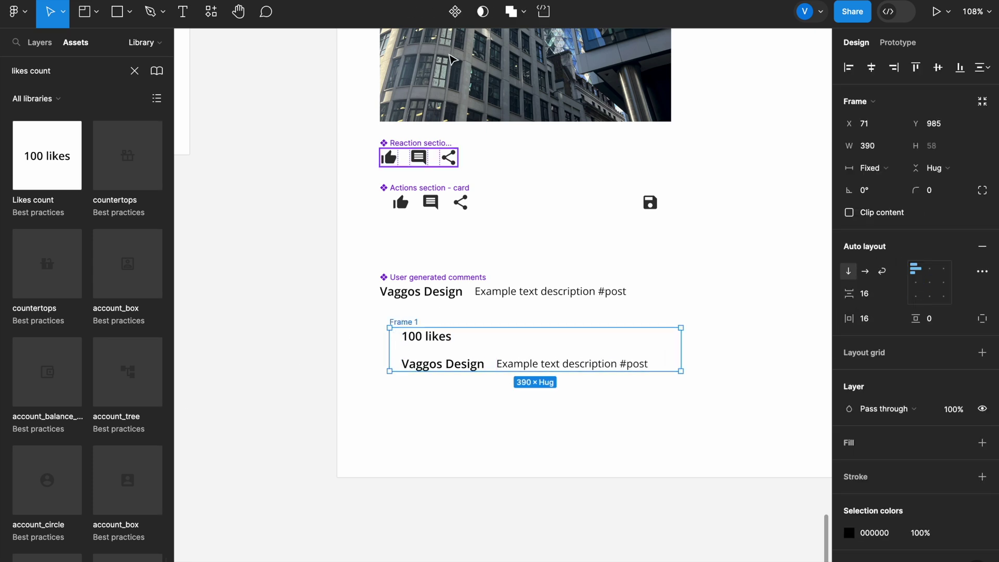
pyautogui.click(437, 190)
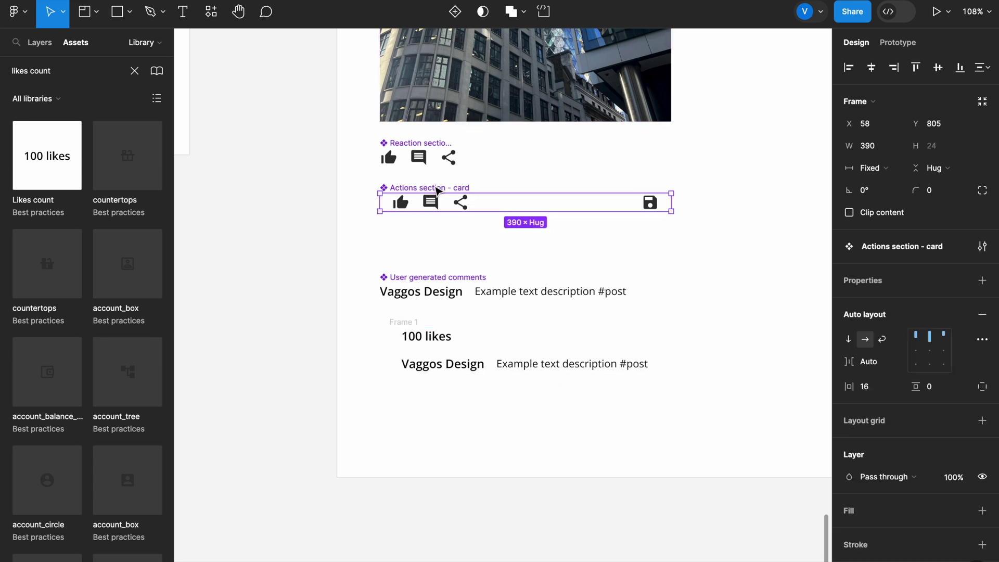
pyautogui.click(305, 251)
# - Turn the likes and comments frame into a component named "Reaction overview section - card"
pyautogui.click(404, 322)
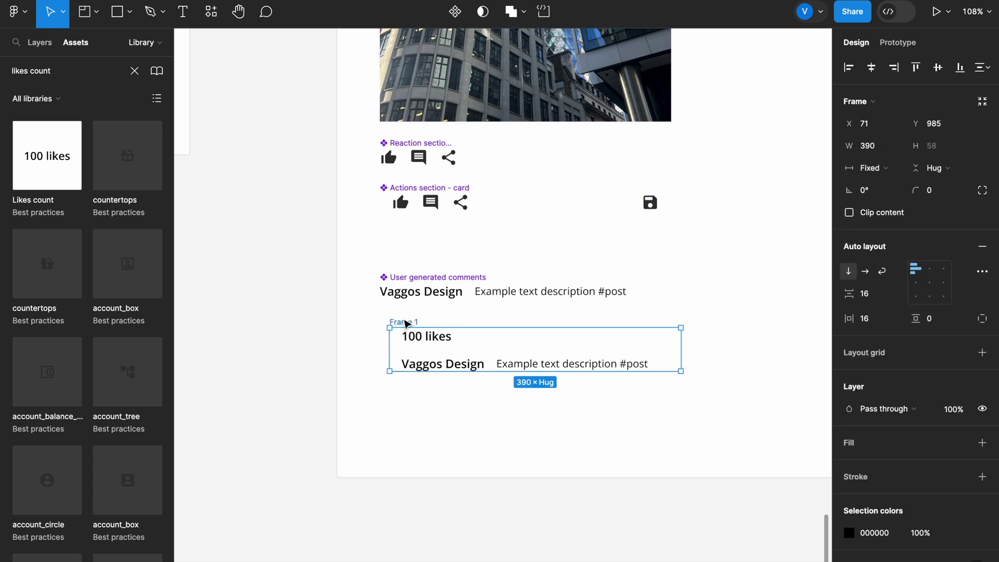
pyautogui.click(455, 12)
pyautogui.doubleClick(871, 256)
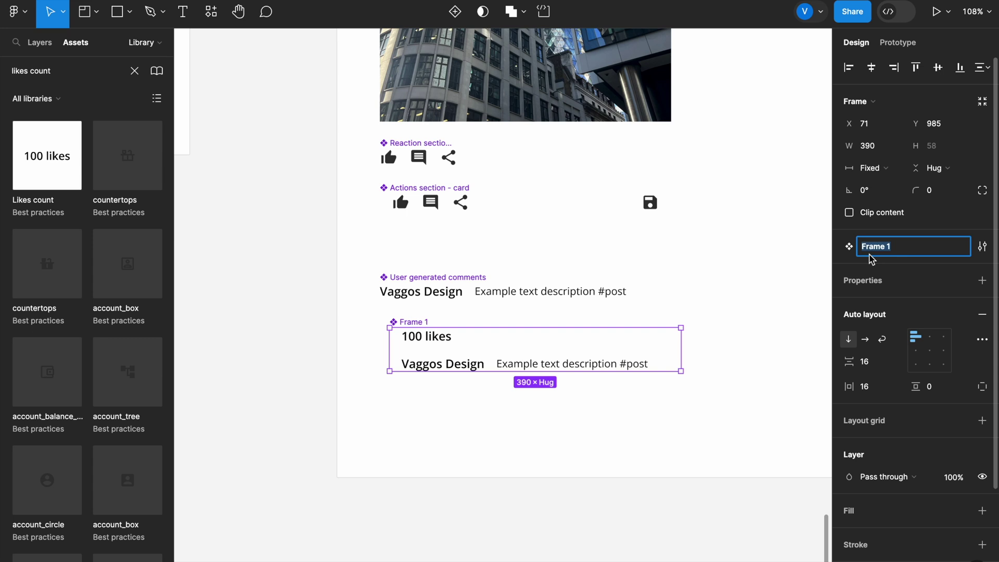
pyautogui.write('Rearc')
pyautogui.write('ard')
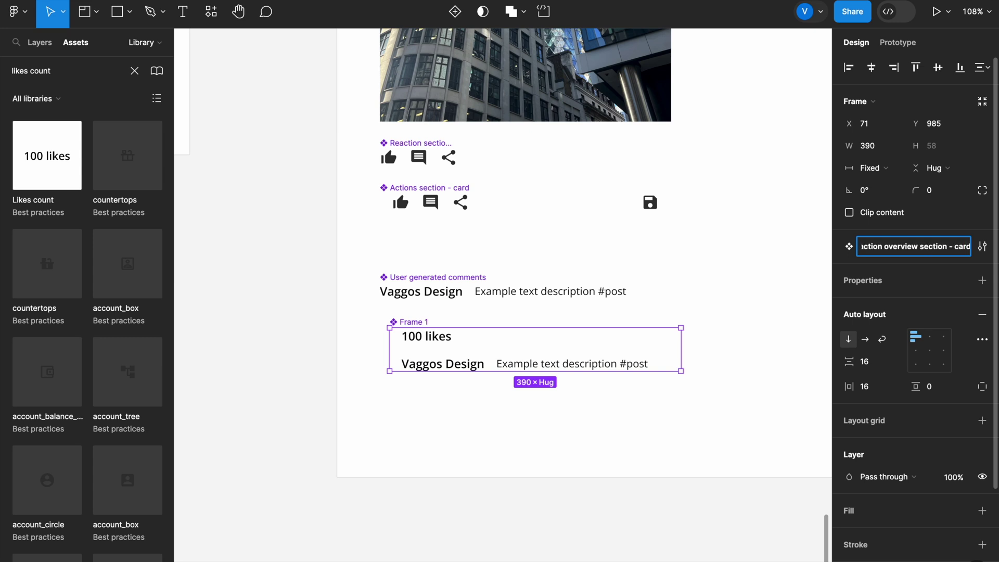
pyautogui.press('Return')
pyautogui.hotkey('shift', 'Return')
# - Draw a new section beside Molecules, matching its size, and name it "Oraganism"
pyautogui.keyDown('ctrl'); pyautogui.scroll(-5, 308, 331); pyautogui.keyUp('ctrl')
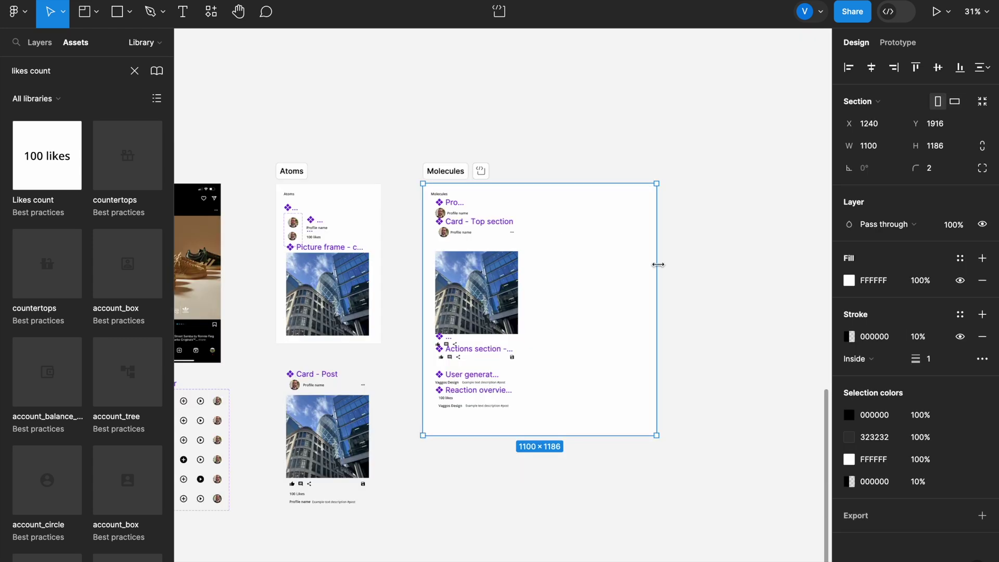
pyautogui.press('Escape')
pyautogui.keyDown('ctrl'); pyautogui.scroll(2, 380, 193); pyautogui.keyUp('ctrl')
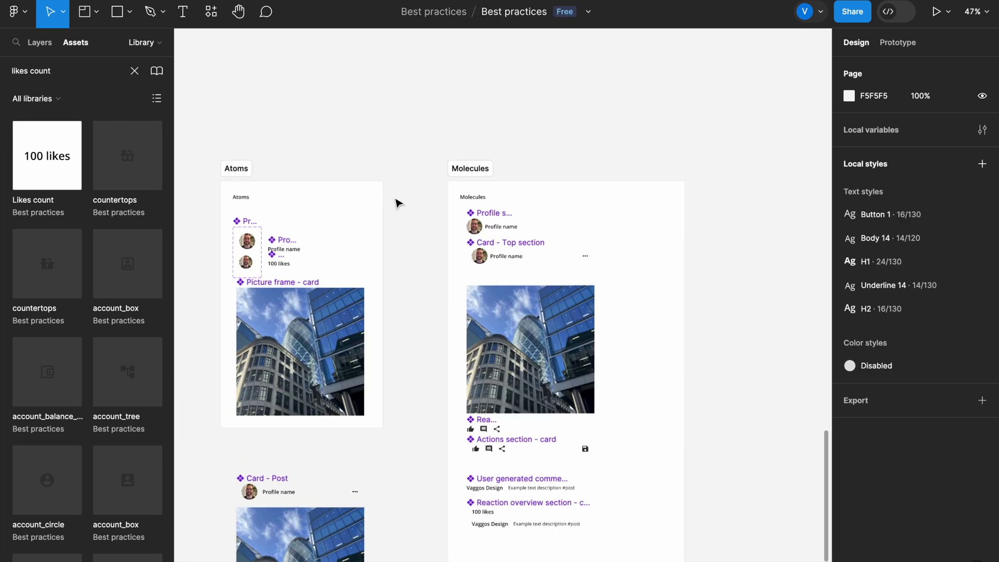
pyautogui.hscroll(5, 426, 152)
pyautogui.scroll(-4, 426, 151)
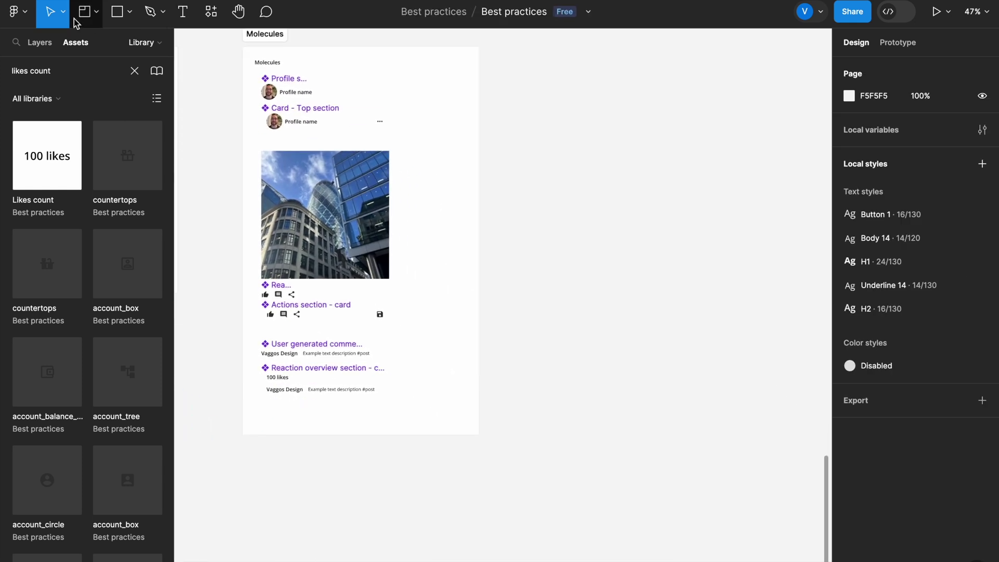
pyautogui.click(75, 20)
pyautogui.moveTo(529, 45); pyautogui.dragTo(764, 435)
pyautogui.write('Oraganism')
pyautogui.press('Return')
# - Add a copy of the Molecules heading to the new section and change its text to "Organisms"
pyautogui.write('Molecules')
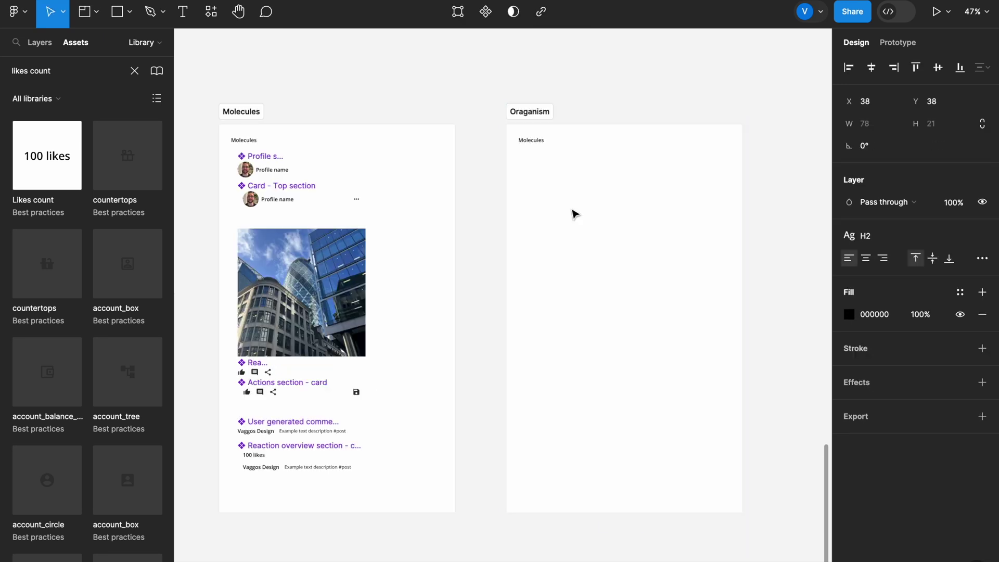
pyautogui.doubleClick(530, 141)
pyautogui.write('O')
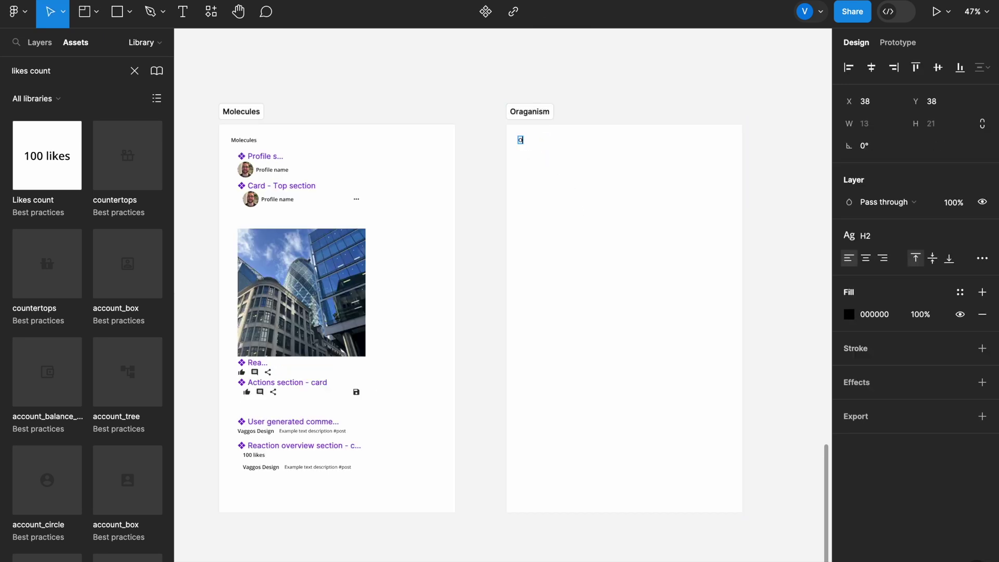
pyautogui.write('rganisms')
pyautogui.click(410, 69)
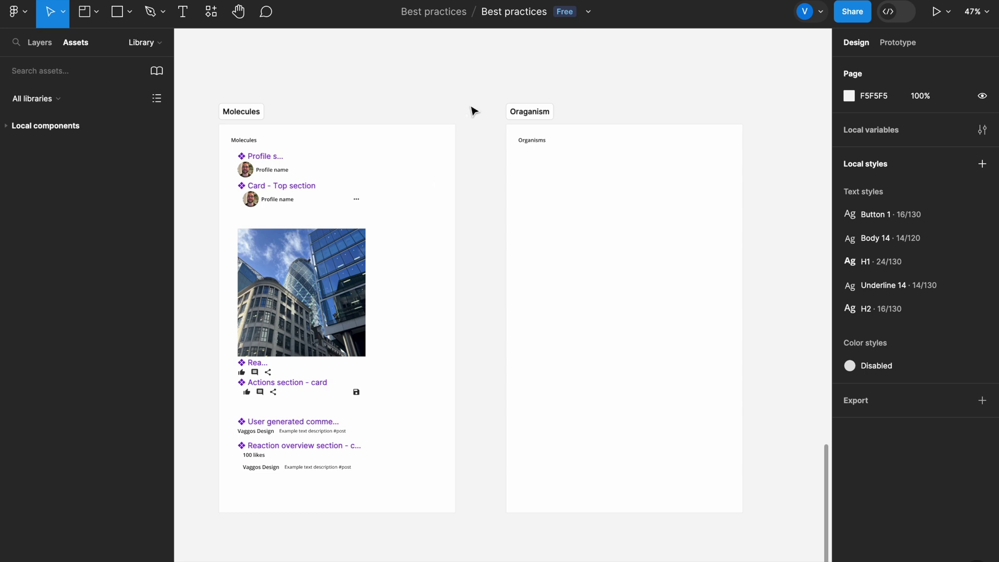
# - Place an instance of the Card - Top section component in the Oraganism section, beneath the heading
pyautogui.hscroll(4, 473, 110)
pyautogui.hscroll(-3, 473, 111)
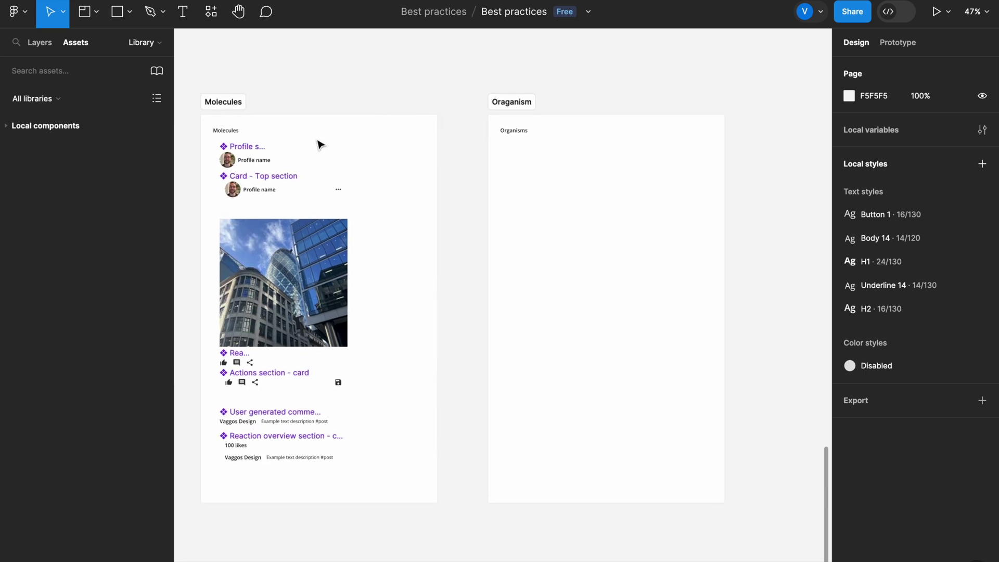
pyautogui.write('card top')
pyautogui.moveTo(47, 155); pyautogui.dragTo(572, 201)
pyautogui.click(469, 211)
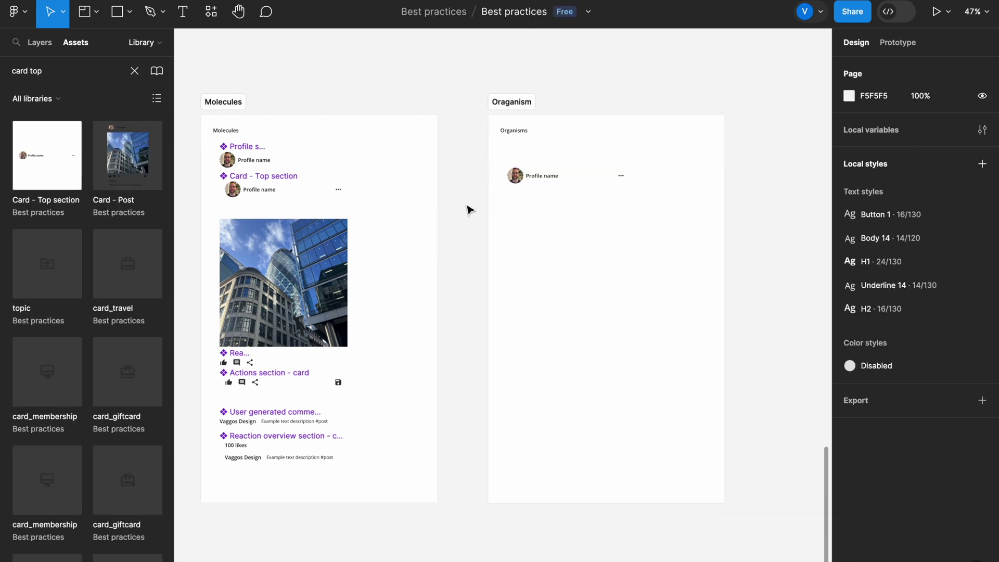
# - Delete the picture instance from the Molecules section and move the reaction, actions and comments components up into the gap
pyautogui.click(250, 337)
pyautogui.hscroll(-5, 250, 312)
pyautogui.press('Delete')
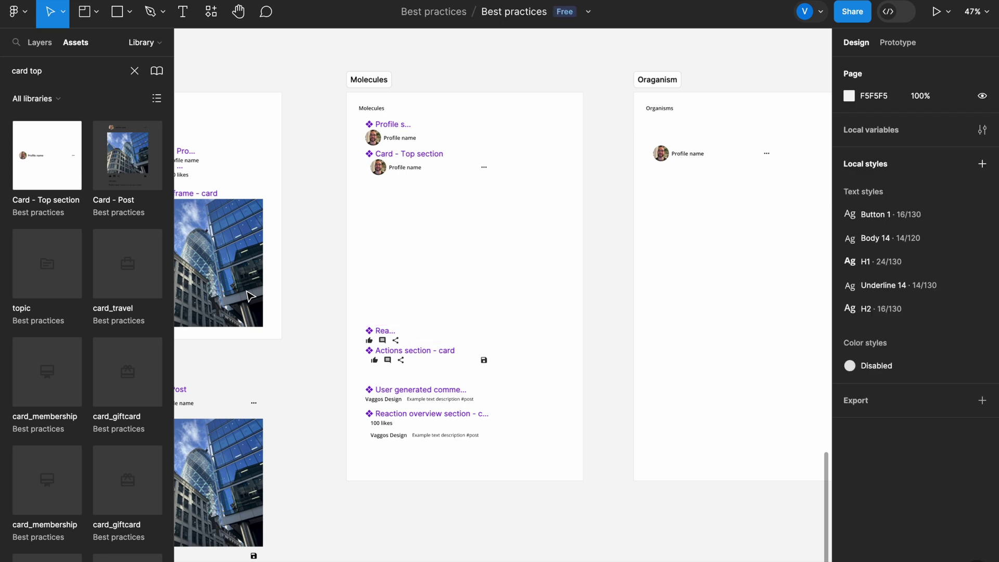
pyautogui.moveTo(336, 285); pyautogui.dragTo(494, 476)
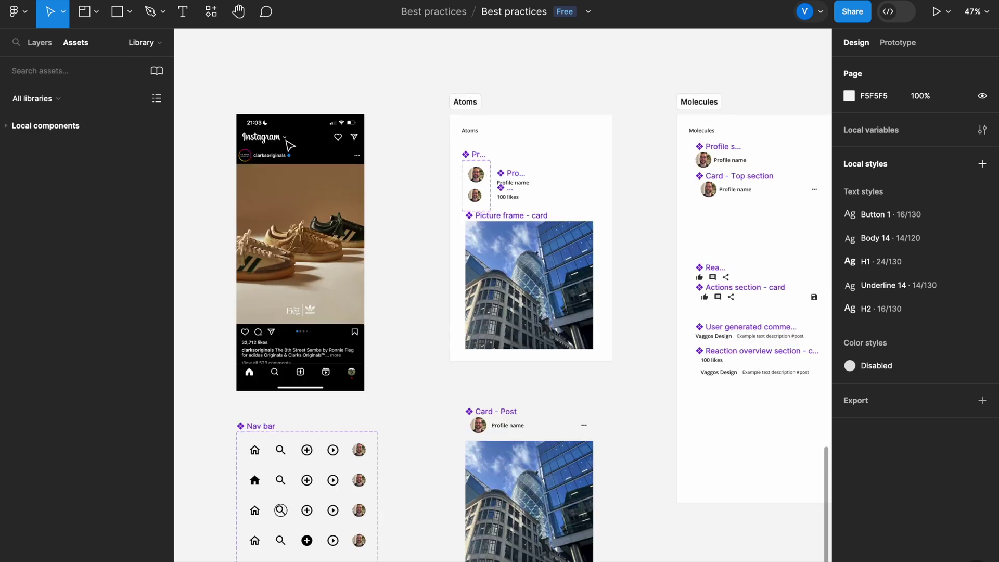
# - Place an instance of the Picture frame - card component beneath the top section instance in the Oraganism section
pyautogui.hscroll(-3, 286, 145)
pyautogui.hscroll(10, 285, 145)
pyautogui.write('picture frame')
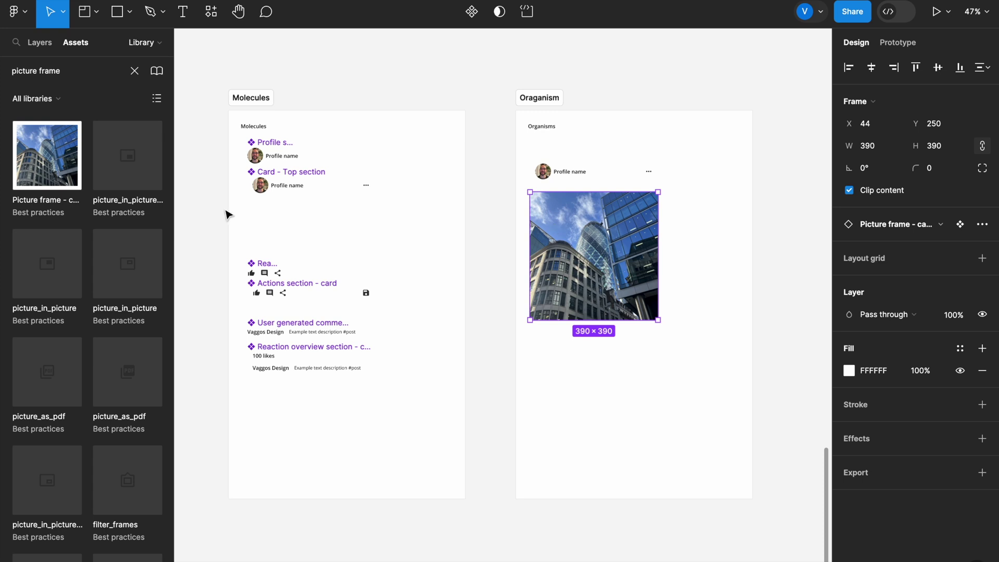
# - Place an instance of the Actions section - card component beneath the picture in the Oraganism section
pyautogui.click(135, 70)
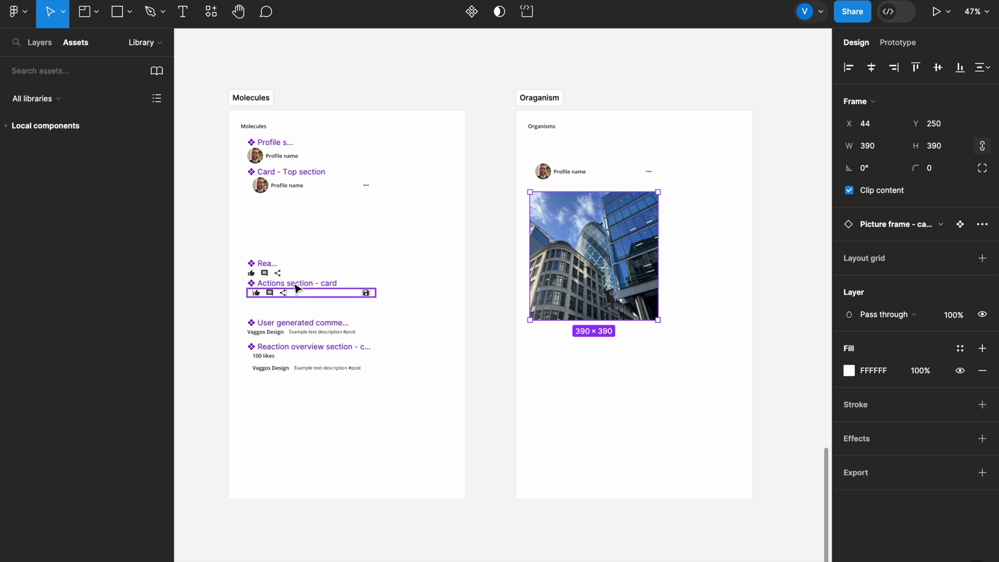
pyautogui.write('ads section')
pyautogui.moveTo(47, 155); pyautogui.dragTo(580, 342)
pyautogui.click(551, 331)
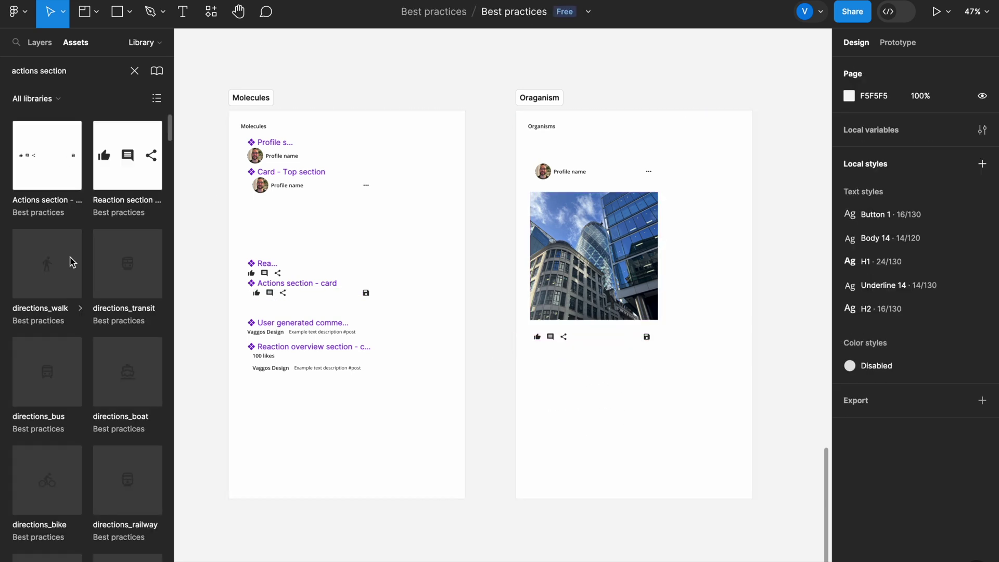
# - Place an instance of the Reaction overview section - card component beneath the actions row in the Oraganism section
pyautogui.click(134, 71)
pyautogui.write('reaction over')
pyautogui.moveTo(47, 155); pyautogui.dragTo(596, 374)
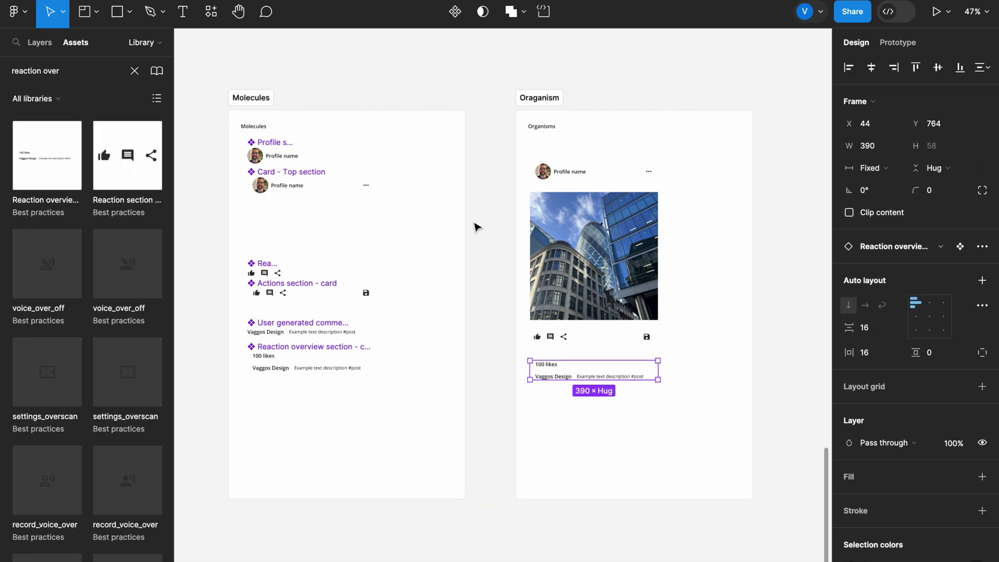
pyautogui.click(474, 227)
# - Wrap the picture and actions row in the Oraganism section in a vertical auto layout frame with 16 spacing
pyautogui.scroll(3, 475, 228)
pyautogui.hscroll(2, 474, 225)
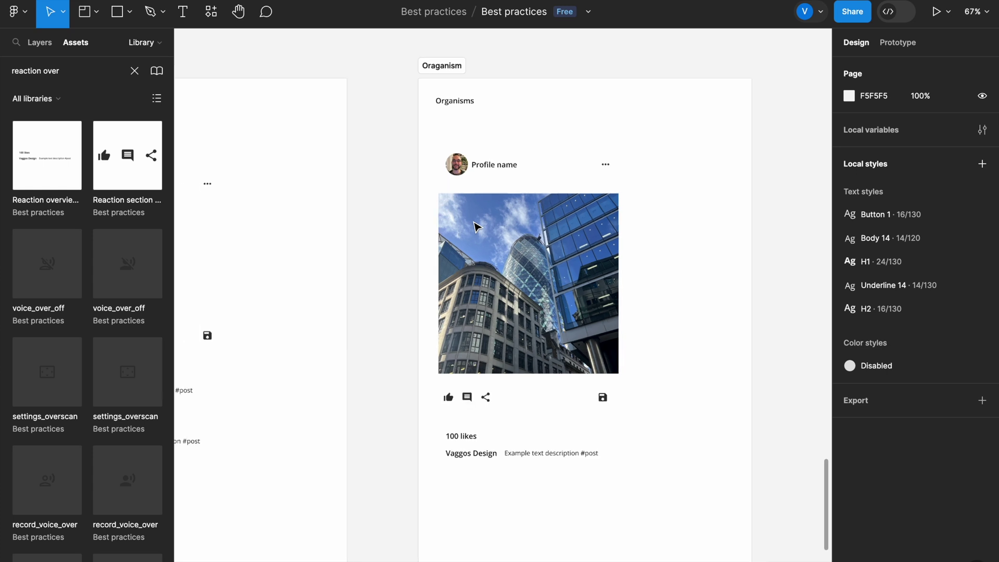
pyautogui.click(494, 232)
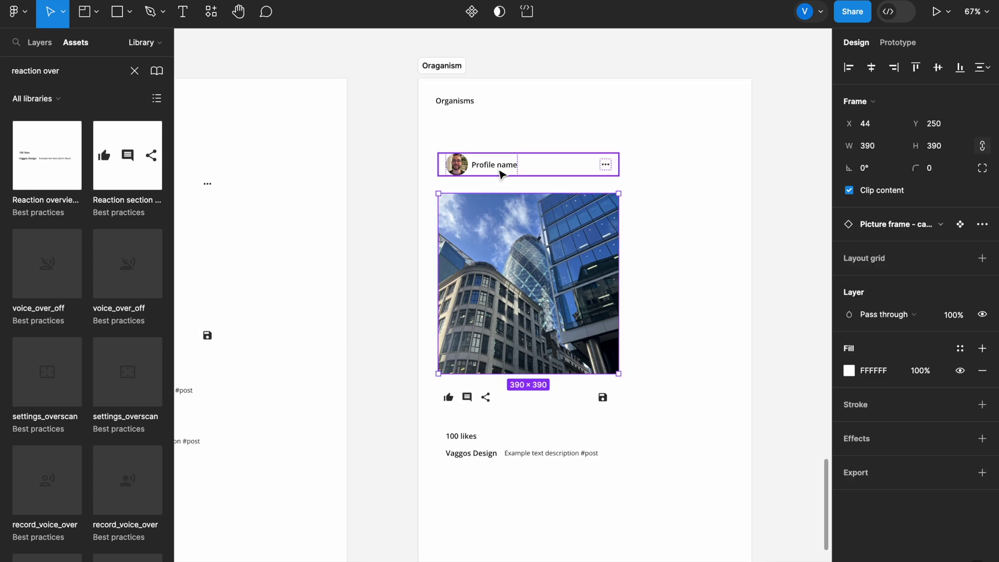
pyautogui.keyDown('shift'); pyautogui.click(469, 401); pyautogui.keyUp('shift')
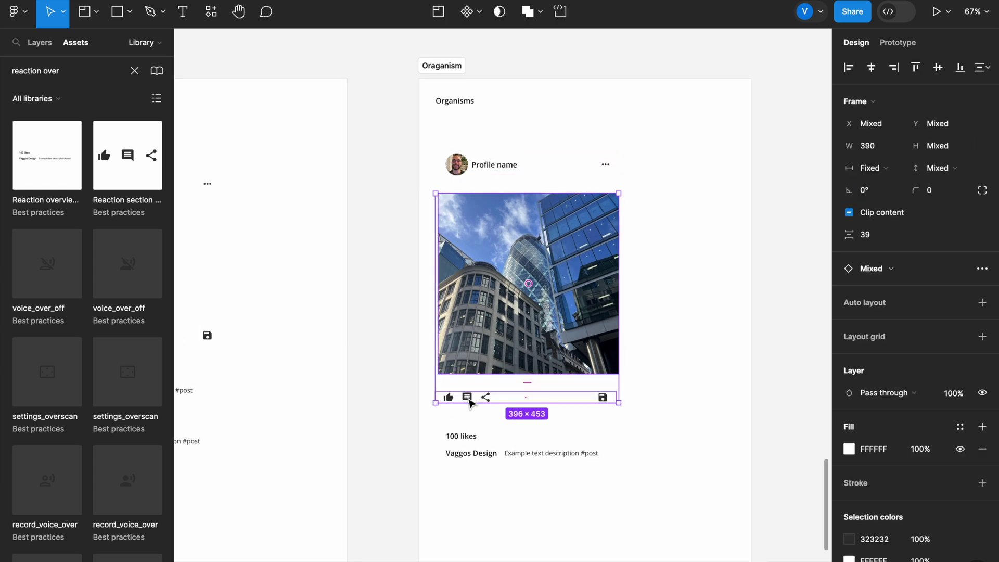
pyautogui.hotkey('ctrl', 'g')
pyautogui.click(981, 223)
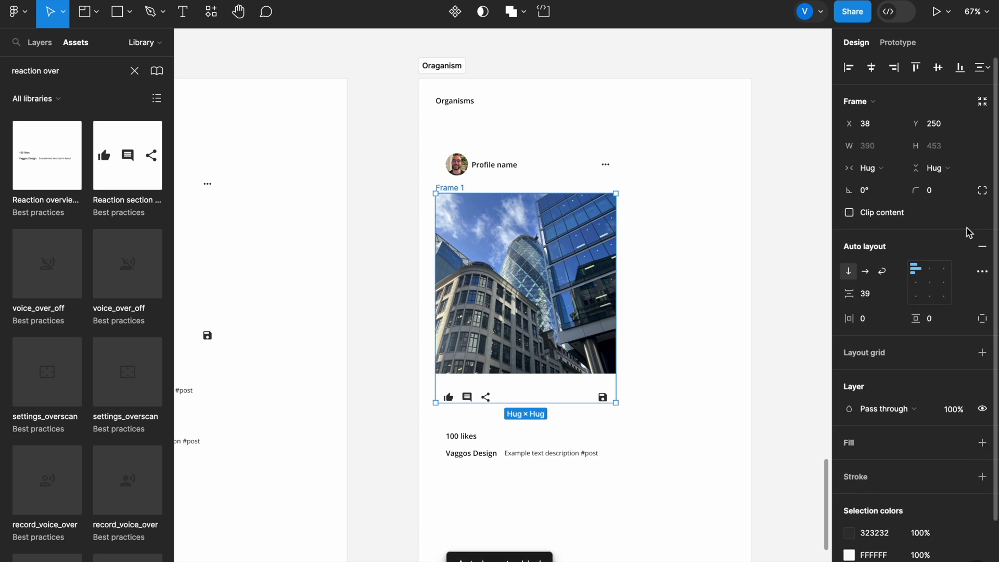
pyautogui.click(873, 302)
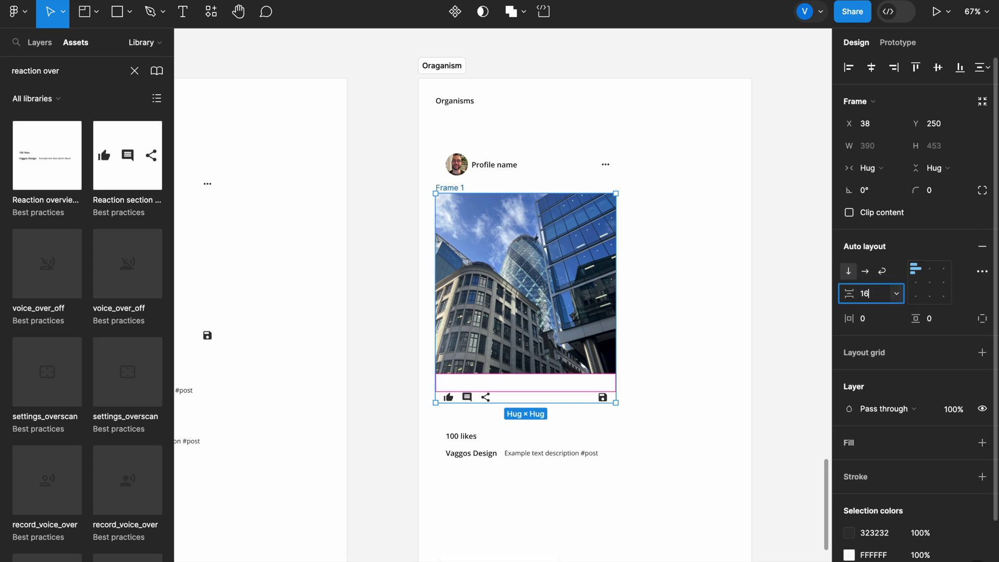
pyautogui.press('Return')
# - Move the reaction overview instance into the auto layout frame, beneath the actions row
pyautogui.keyDown('shift'); pyautogui.click(471, 444); pyautogui.keyUp('shift')
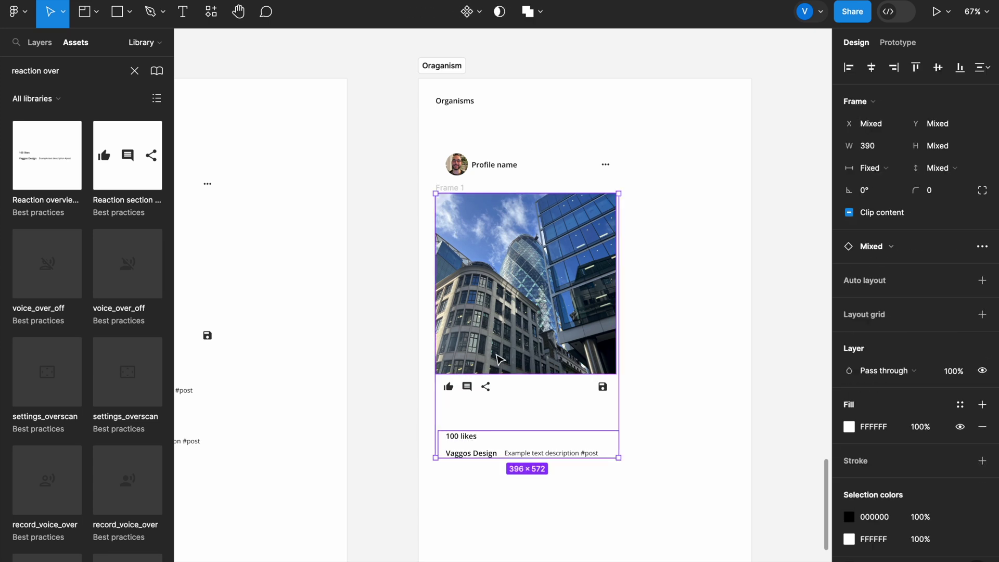
pyautogui.click(408, 428)
pyautogui.click(506, 435)
pyautogui.moveTo(506, 435); pyautogui.dragTo(519, 373)
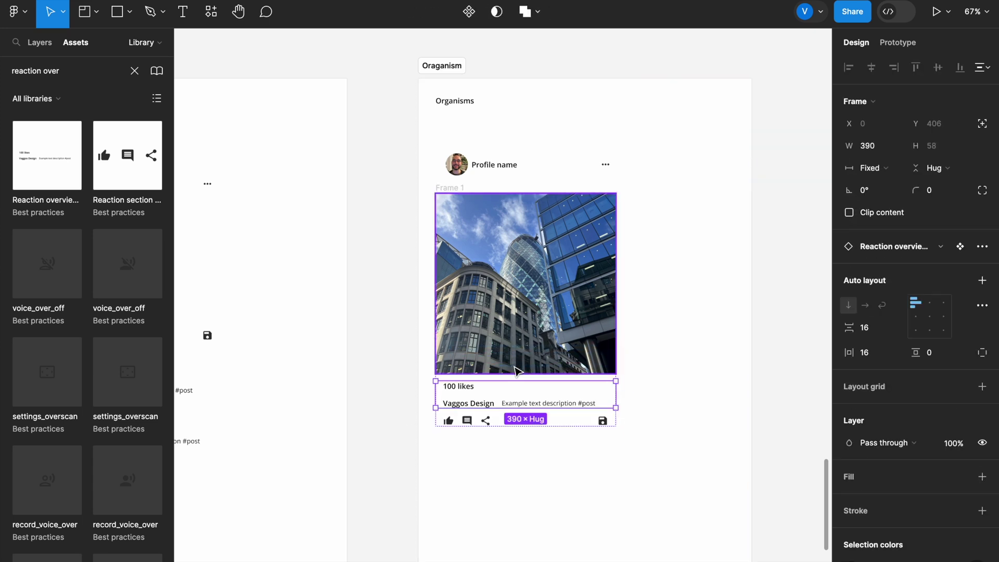
pyautogui.click(394, 415)
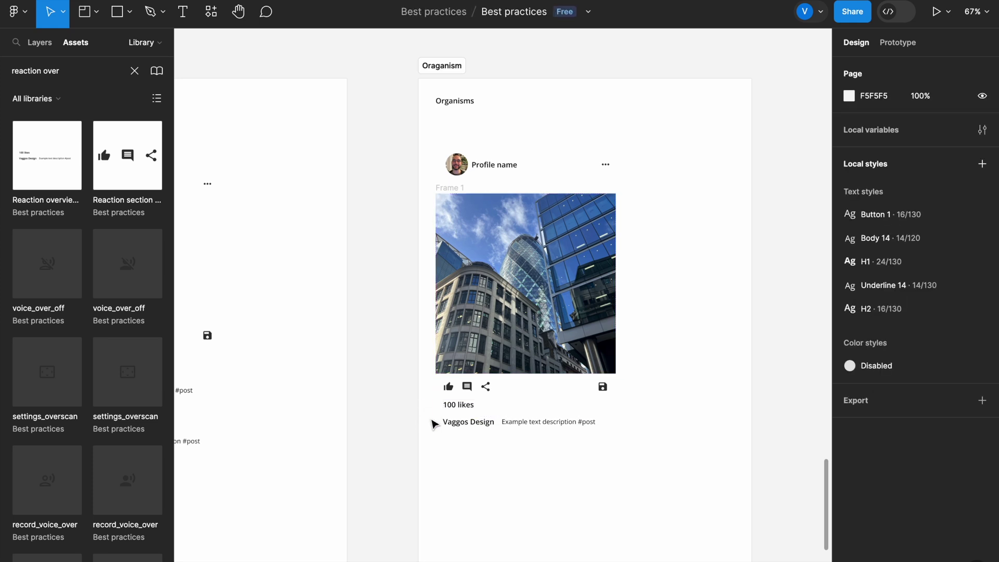
# - Move the card top section instance into the auto layout frame, above the picture
pyautogui.scroll(5, 465, 415)
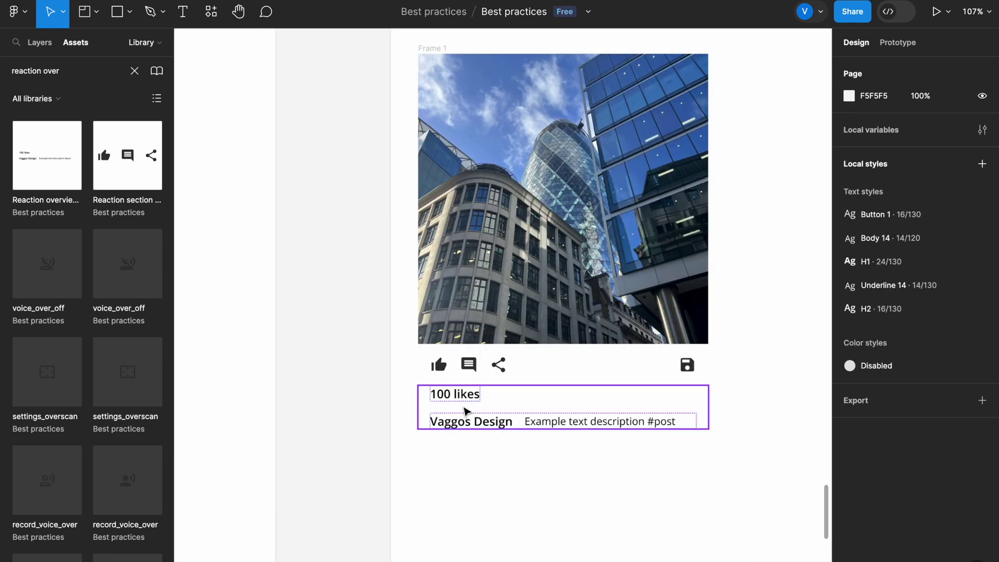
pyautogui.scroll(-5, 464, 415)
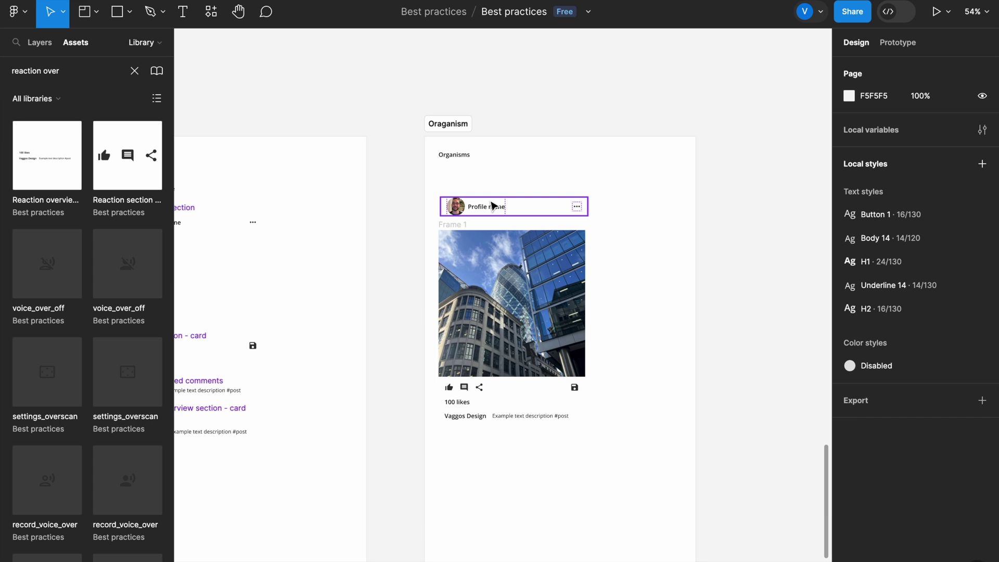
pyautogui.moveTo(492, 205); pyautogui.dragTo(489, 231)
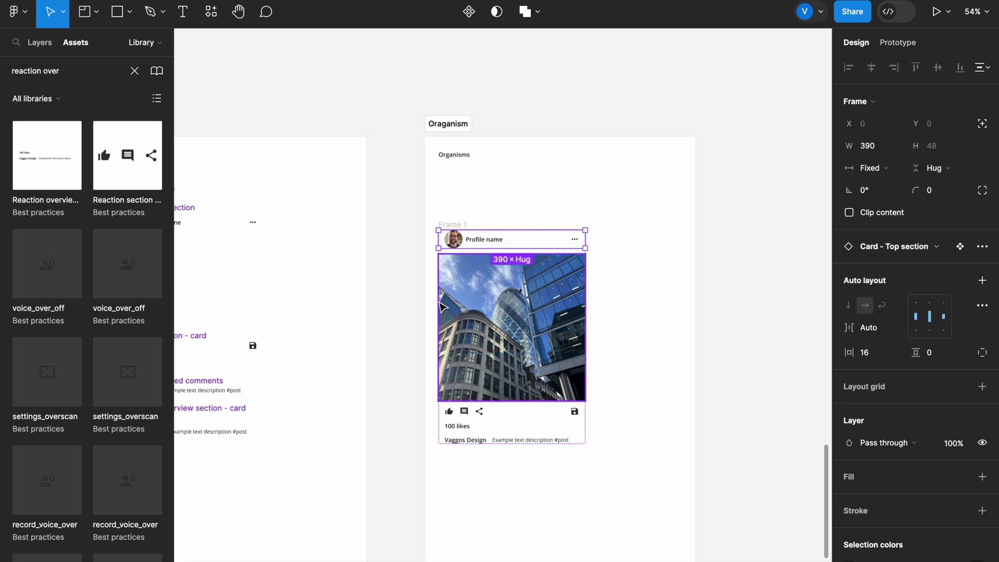
pyautogui.click(395, 303)
# - Move the assembled card frame up slightly and turn it into a component named "Card post - Organism"
pyautogui.moveTo(446, 225)
pyautogui.mouseDown()
pyautogui.moveTo(458, 207)
pyautogui.moveTo(445, 214)
pyautogui.mouseUp()
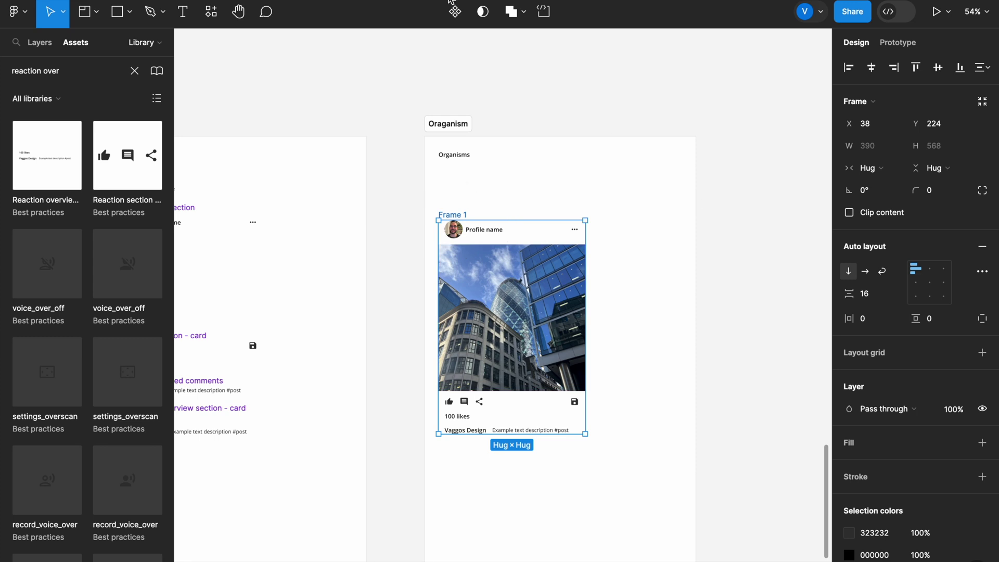
pyautogui.click(455, 13)
pyautogui.click(883, 244)
pyautogui.write('Card pattern - O')
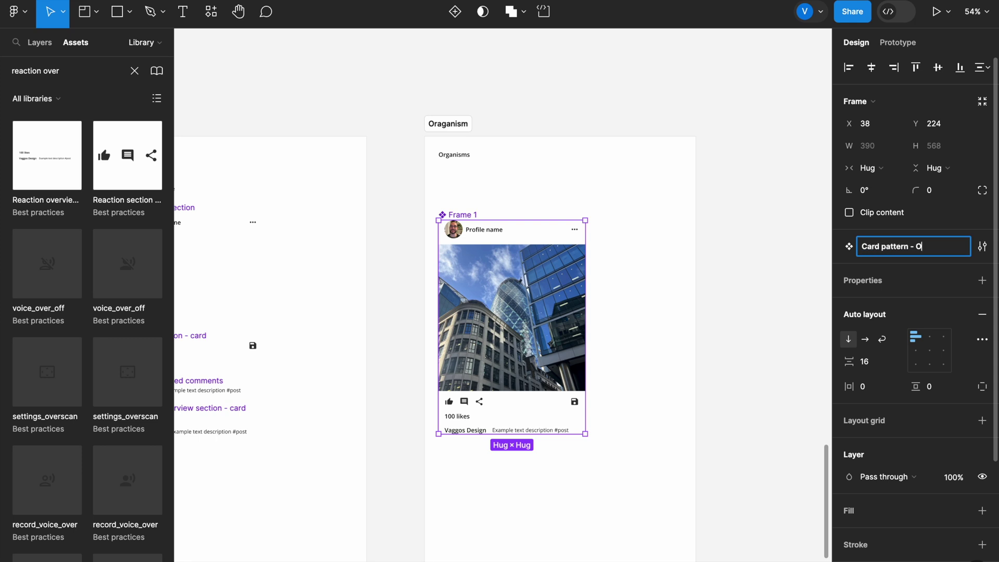
pyautogui.write('nism')
pyautogui.doubleClick(895, 246)
pyautogui.write('post')
pyautogui.click(812, 268)
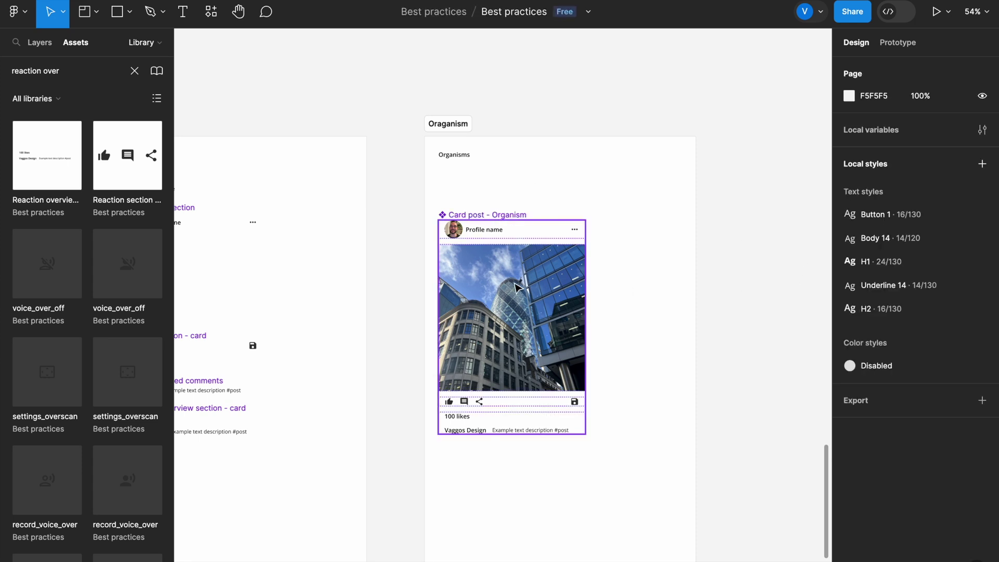
# - Go from the Library page to the Low fidelity - Discovery page
pyautogui.scroll(-3, 518, 288)
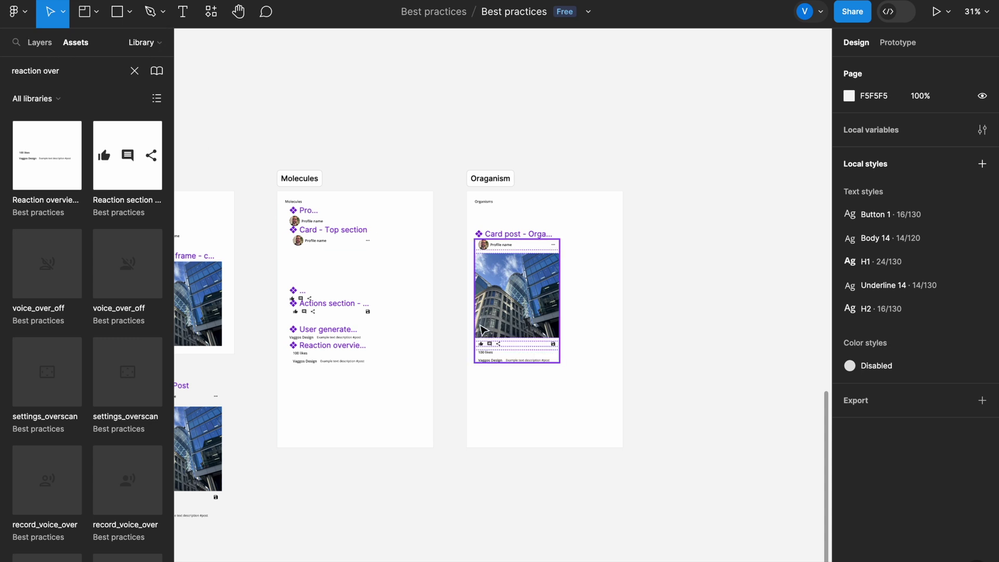
pyautogui.hscroll(-10, 482, 331)
pyautogui.scroll(3, 443, 237)
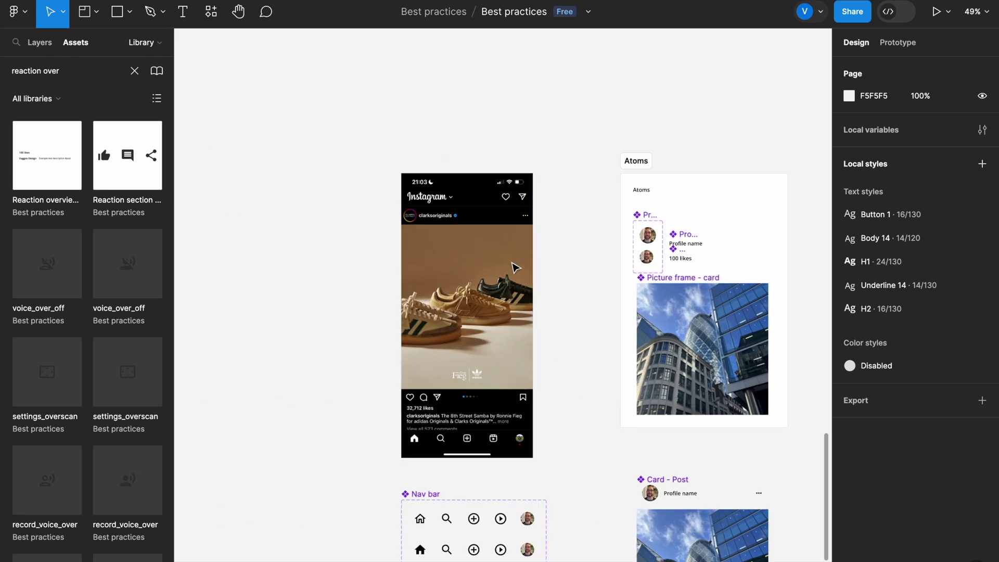
pyautogui.scroll(-5, 499, 130)
pyautogui.click(444, 349)
pyautogui.click(397, 355)
pyautogui.hscroll(-2, 397, 354)
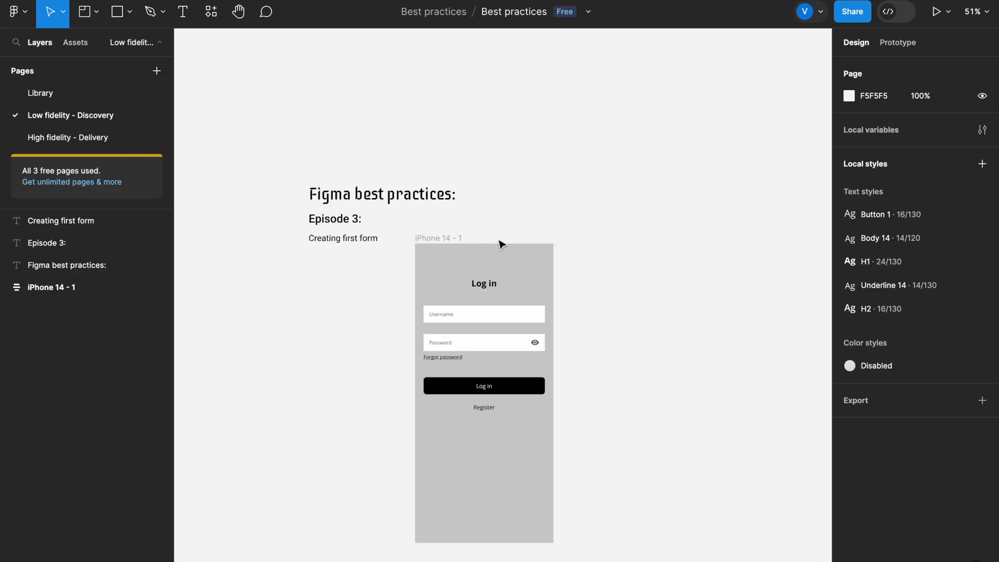
# - Add an iPhone 13 & 14 frame (390×844) beside the log-in screen, aligned with its upper edge
pyautogui.hscroll(5, 500, 244)
pyautogui.scroll(-2, 500, 244)
pyautogui.click(94, 16)
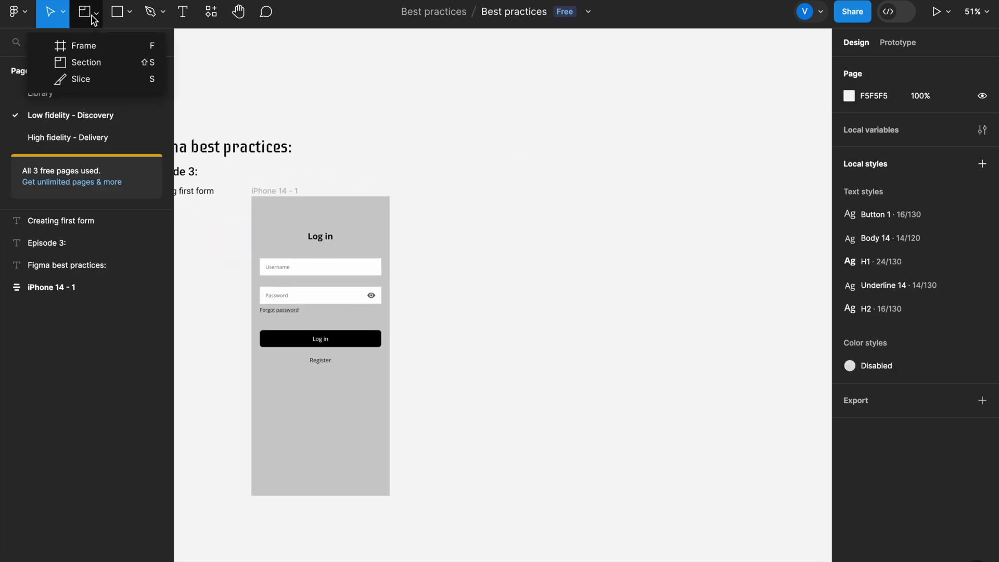
pyautogui.click(90, 46)
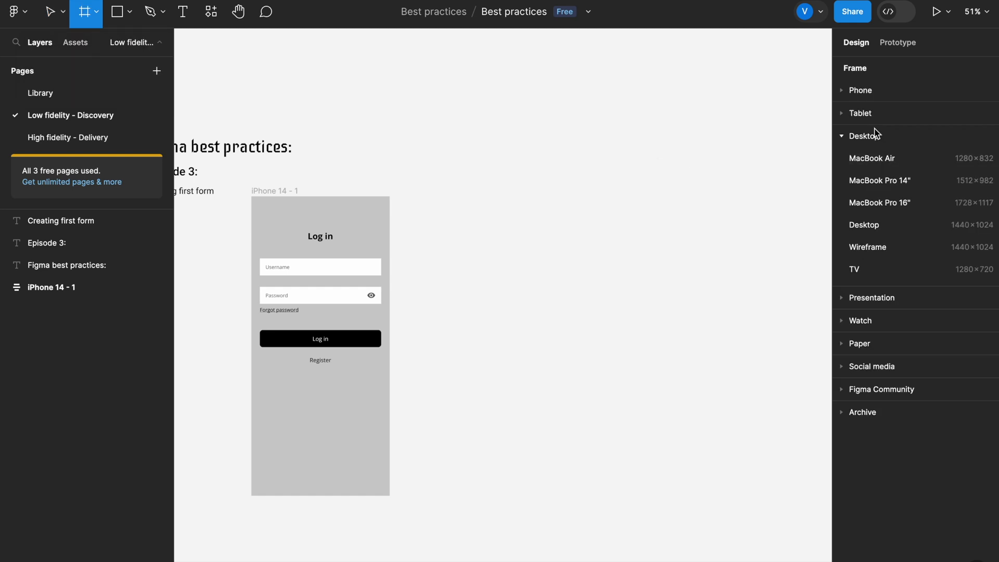
pyautogui.click(843, 95)
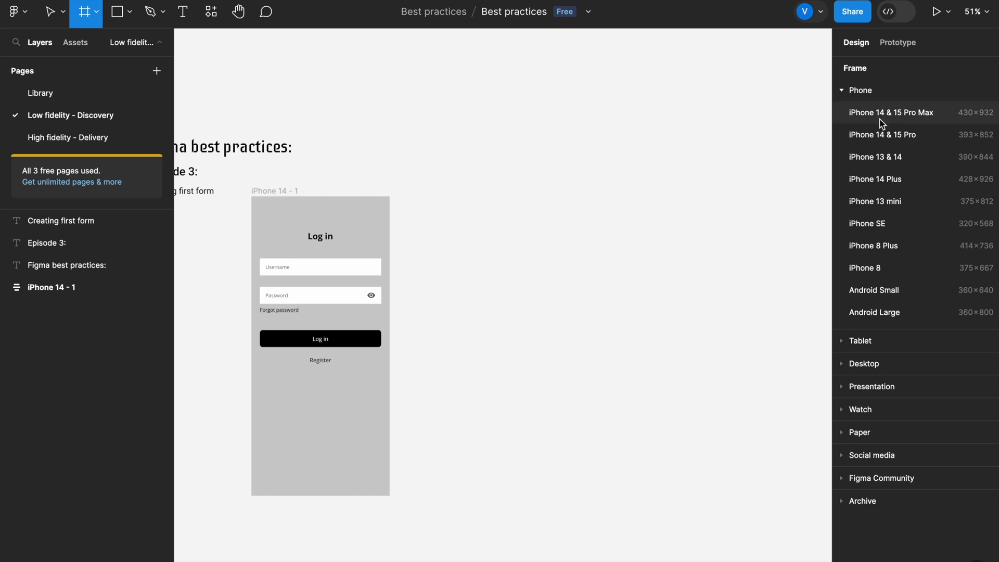
pyautogui.click(882, 159)
pyautogui.moveTo(477, 156); pyautogui.dragTo(474, 192)
pyautogui.click(659, 214)
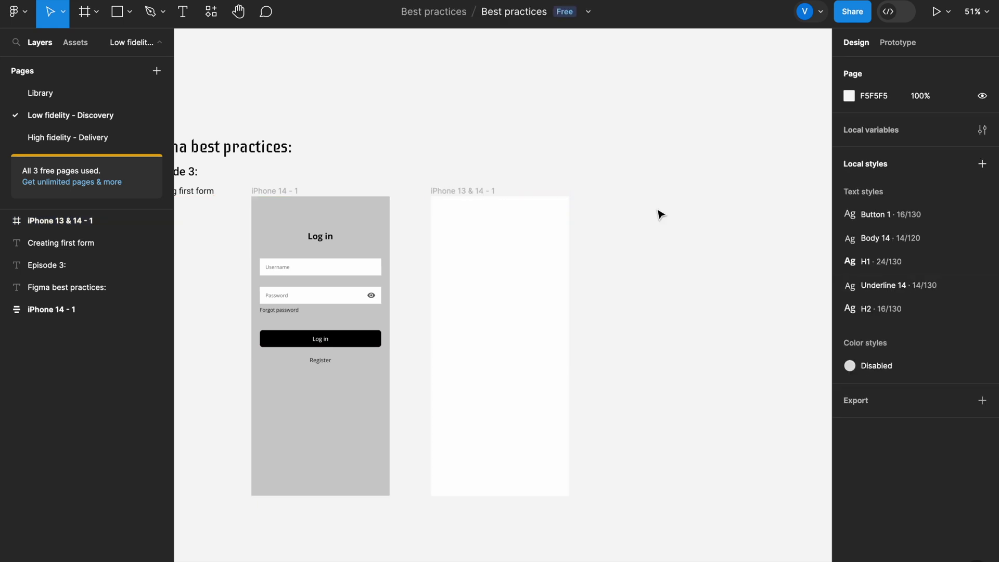
# - Set the new phone frame's fill to FAFAFA at 66.67% opacity
pyautogui.click(475, 231)
pyautogui.click(874, 369)
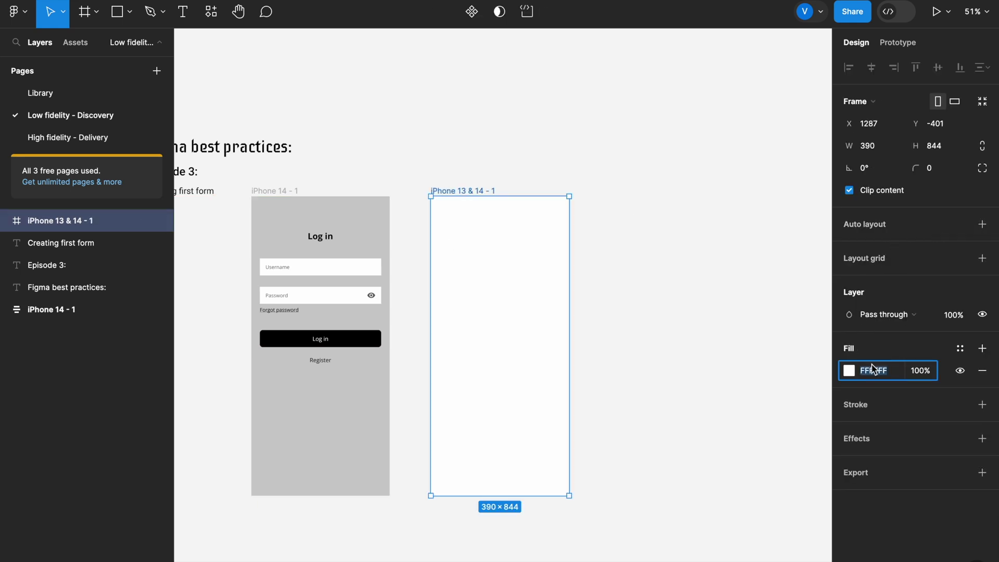
pyautogui.write('FAFAFAAA')
pyautogui.click(760, 350)
pyautogui.scroll(5, 508, 327)
# - Add auto layout to the new phone frame and set its top padding to 64
pyautogui.click(437, 138)
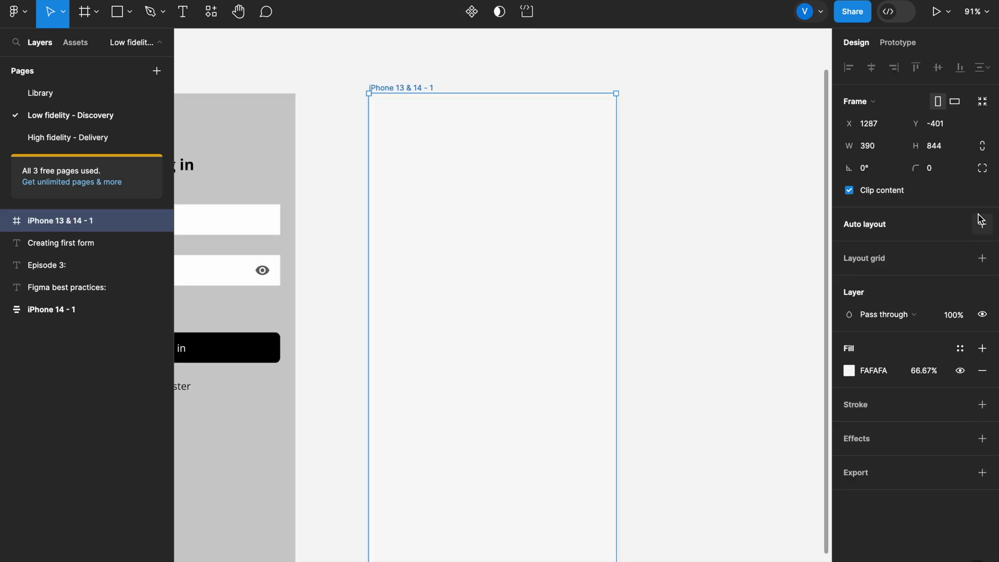
pyautogui.hotkey('shift', 'a')
pyautogui.click(934, 168)
pyautogui.click(903, 165)
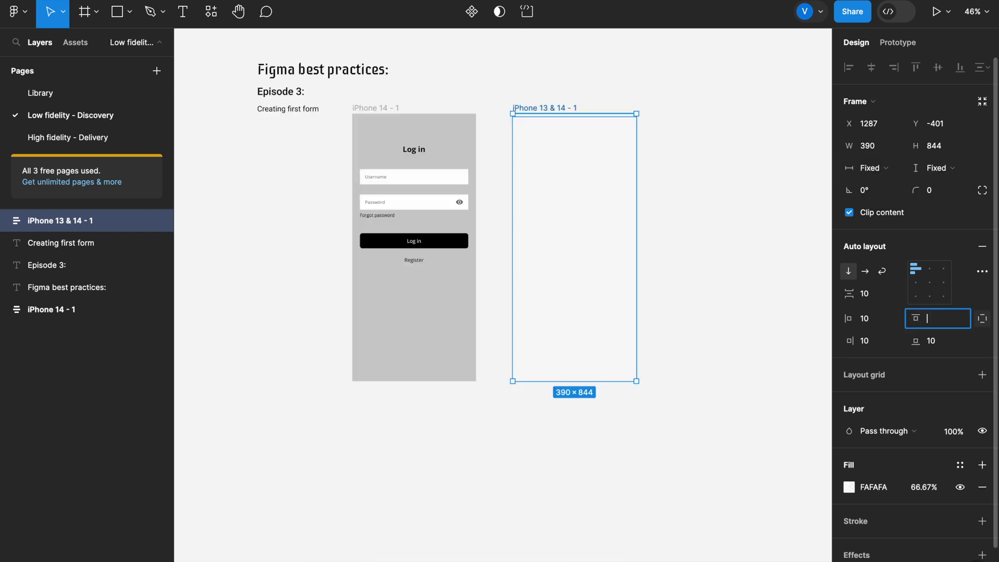
pyautogui.write('64')
pyautogui.press('Return')
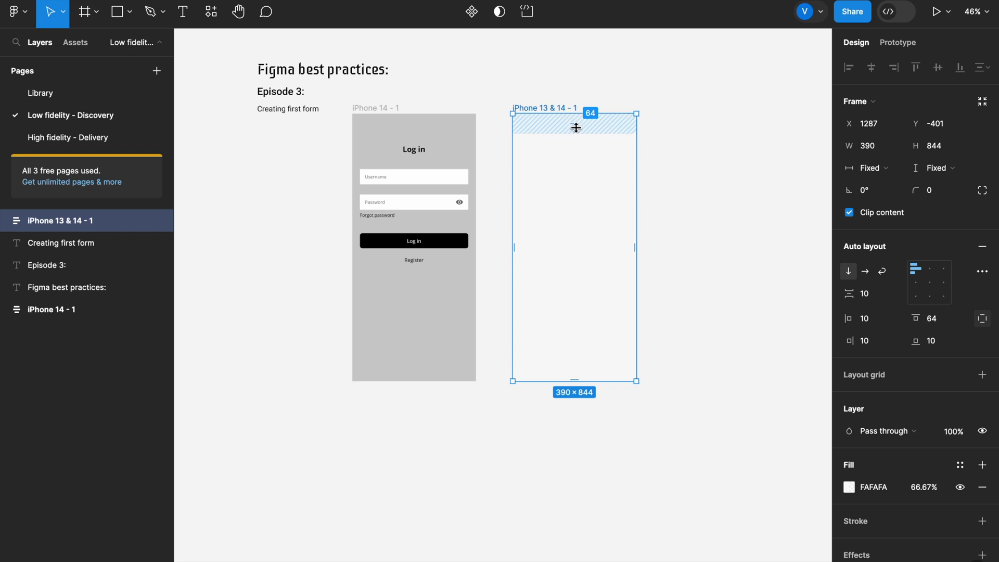
# - Set the phone frame's left, right and bottom padding to 0
pyautogui.click(888, 321)
pyautogui.write('0')
pyautogui.press('Return')
pyautogui.click(889, 342)
pyautogui.write('0')
pyautogui.press('Return')
pyautogui.click(931, 341)
pyautogui.write('0')
pyautogui.press('Return')
# - Set the vertical spacing between items in the phone frame to 24
pyautogui.click(871, 293)
pyautogui.write('24')
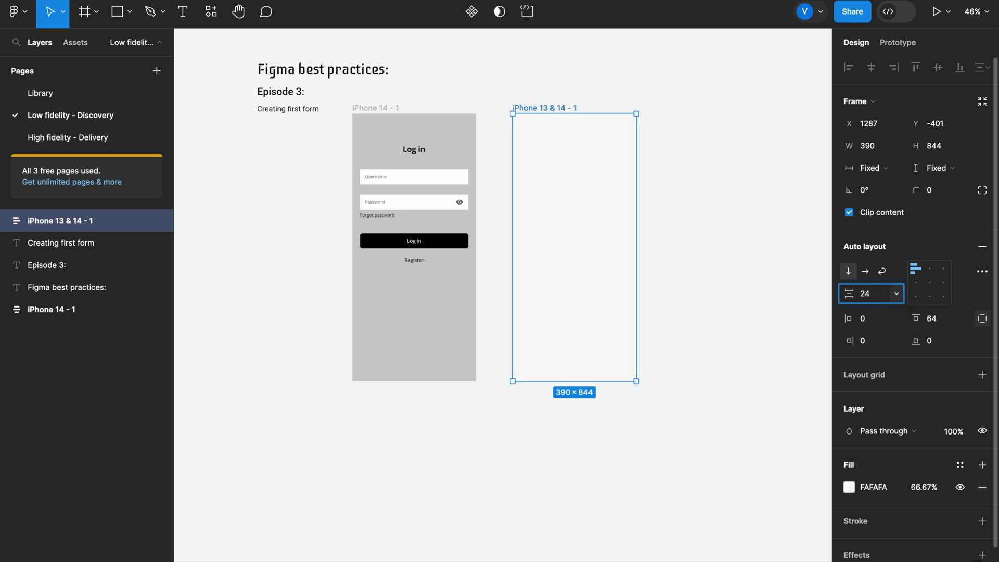
pyautogui.press('Return')
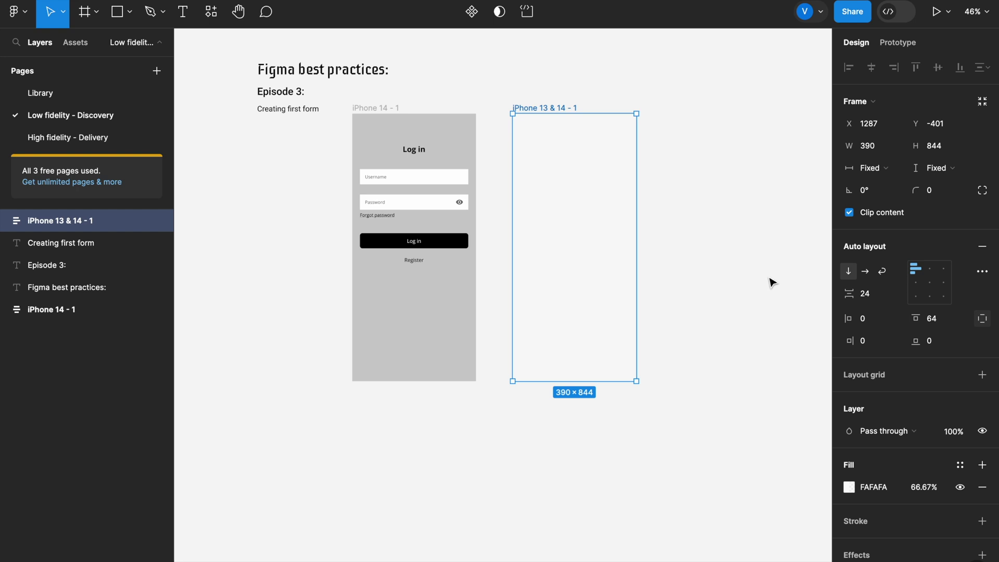
pyautogui.click(721, 320)
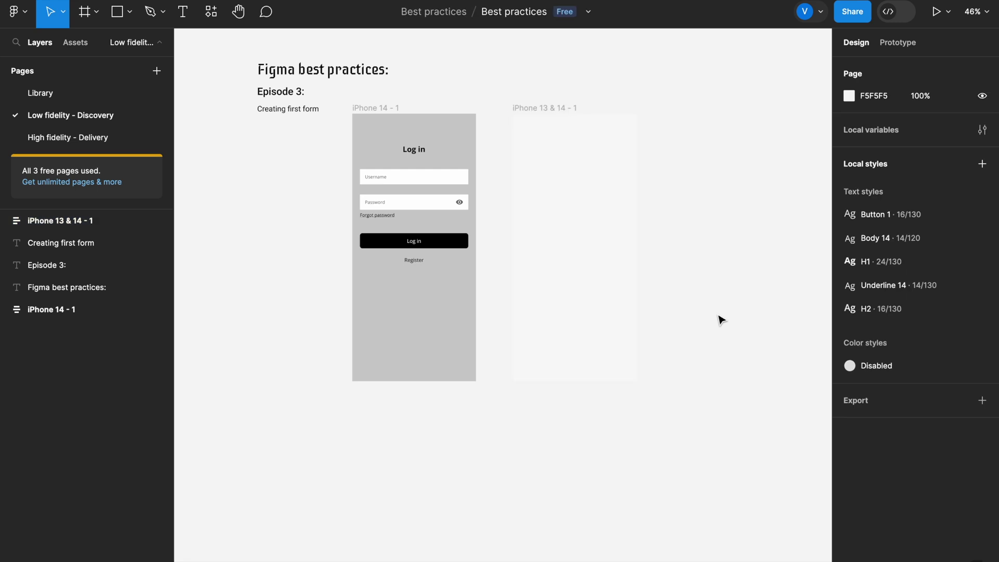
# - Place an instance of the Card - Post component from the local components inside the new phone frame
pyautogui.click(77, 45)
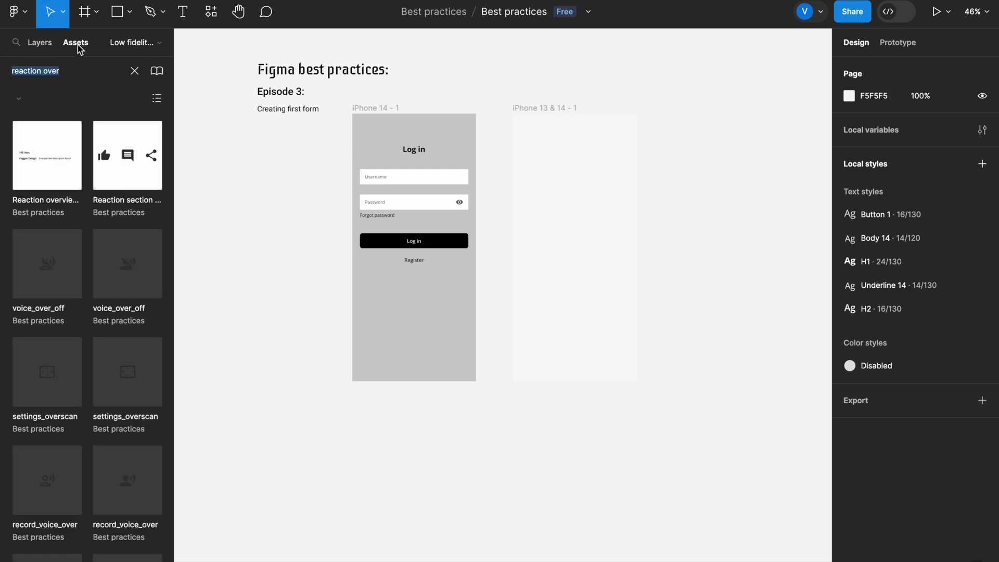
pyautogui.write('card')
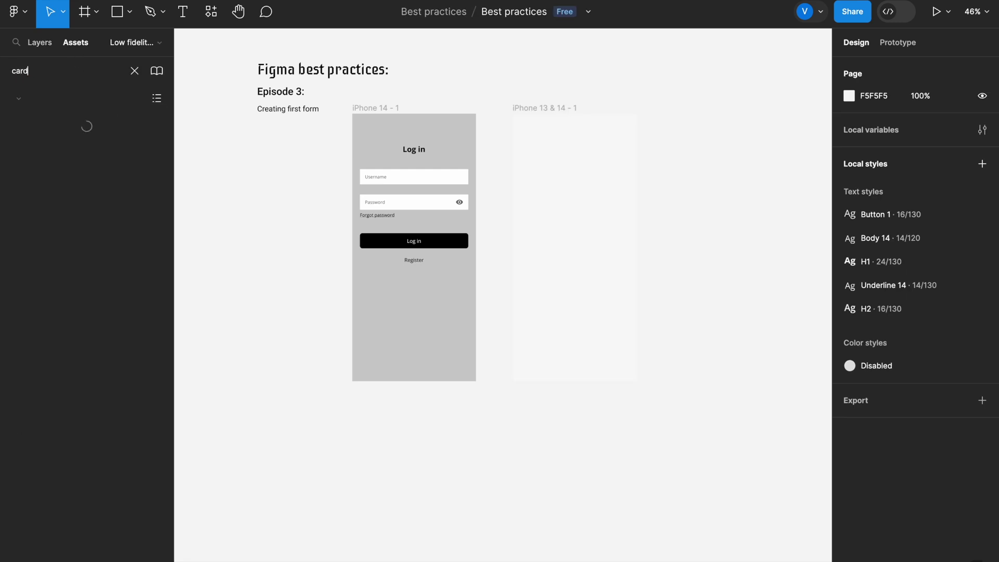
pyautogui.press('Escape')
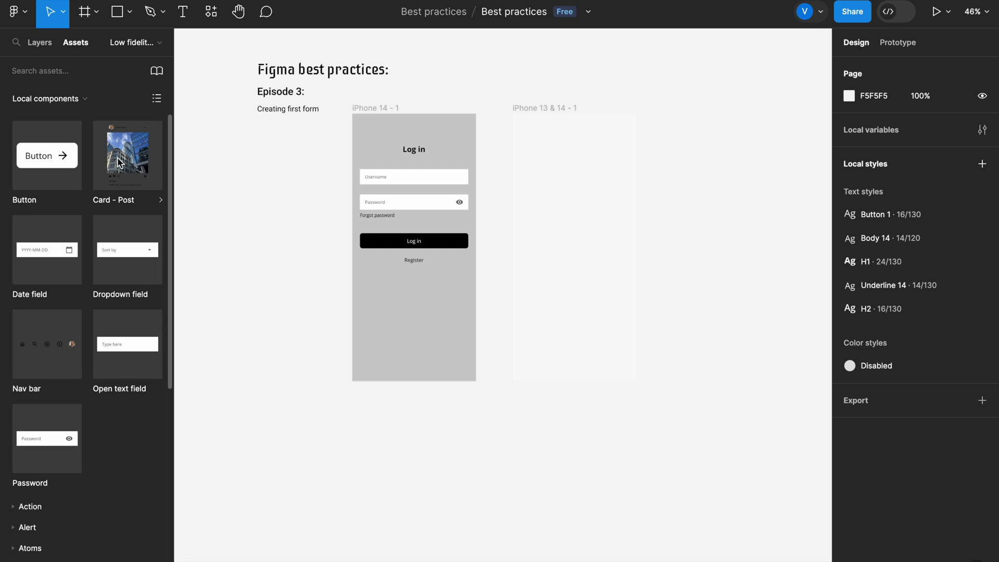
pyautogui.moveTo(119, 163); pyautogui.dragTo(556, 214)
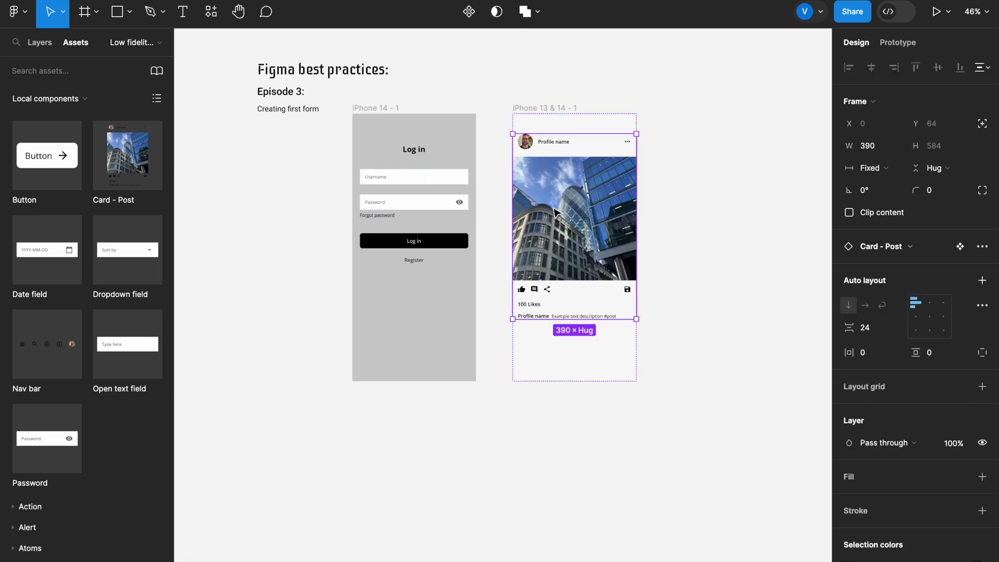
pyautogui.click(744, 198)
# - Place a second Card - Post instance beneath the first one in the phone frame
pyautogui.moveTo(156, 174); pyautogui.dragTo(569, 364)
pyautogui.click(652, 344)
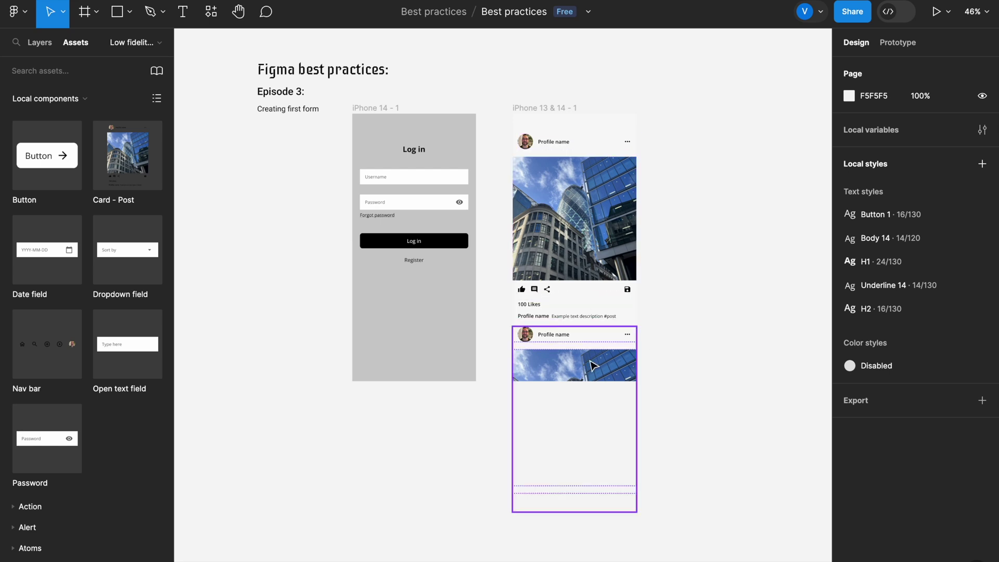
pyautogui.scroll(2, 716, 297)
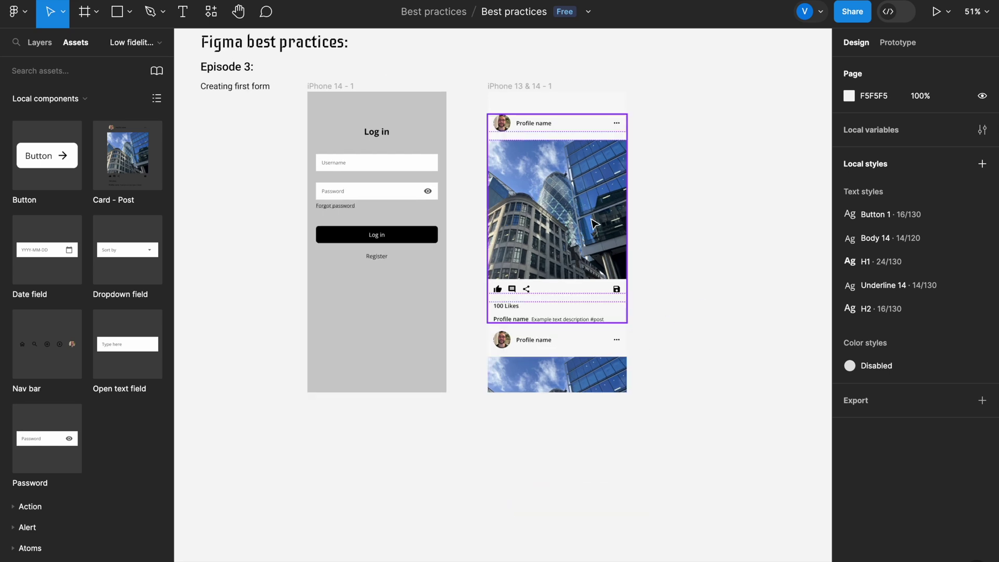
pyautogui.scroll(3, 521, 200)
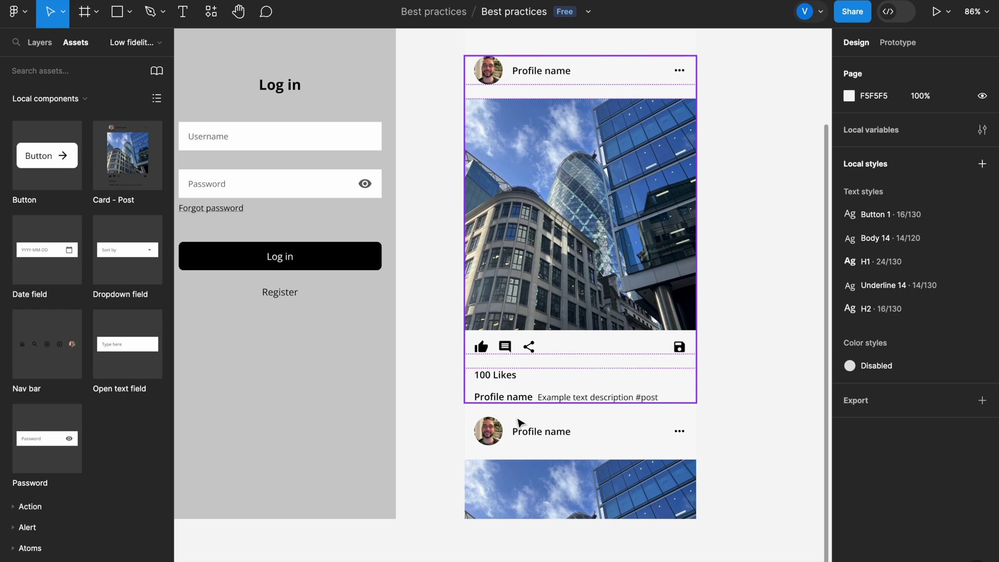
# - Set the vertical spacing between items in the iPhone 13 & 14 - 1 frame to 40
pyautogui.scroll(-5, 529, 508)
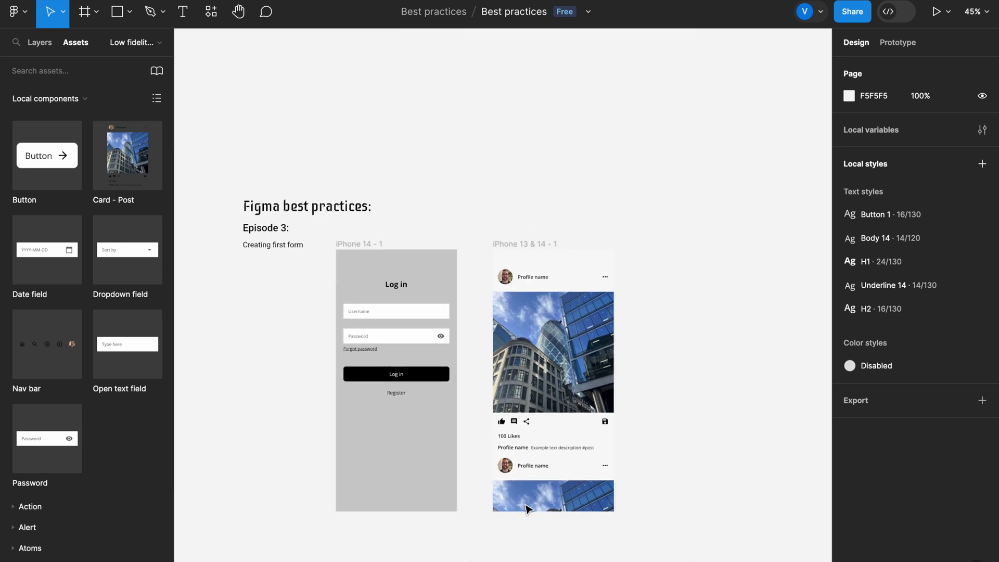
pyautogui.click(509, 244)
pyautogui.click(882, 301)
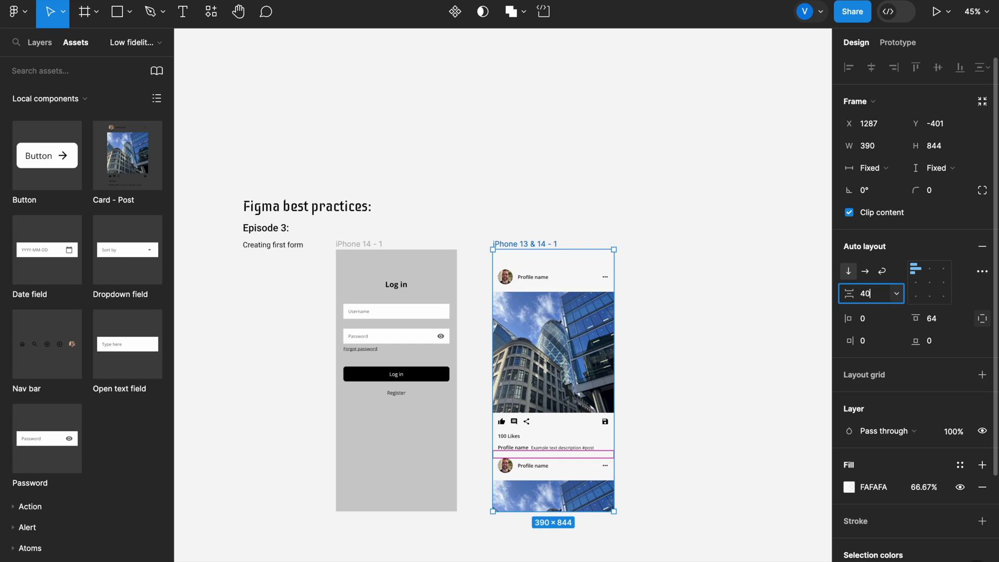
pyautogui.click(744, 379)
pyautogui.scroll(4, 606, 424)
pyautogui.scroll(2, 606, 424)
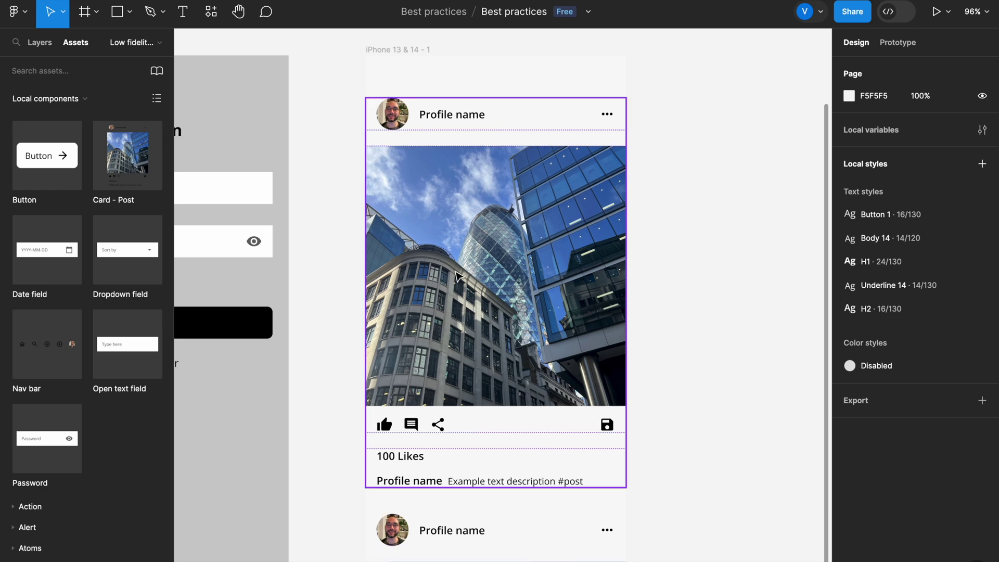
# - Place a Nav bar instance in the feed screen frame, give it absolute position, and align it with the frame's bottom edge
pyautogui.scroll(-4, 458, 462)
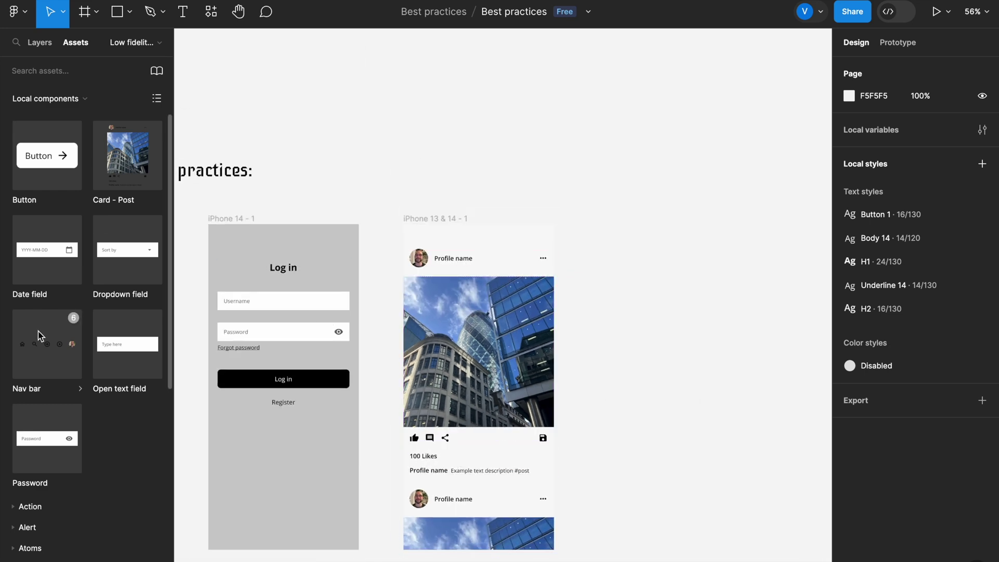
pyautogui.moveTo(44, 342); pyautogui.dragTo(491, 484)
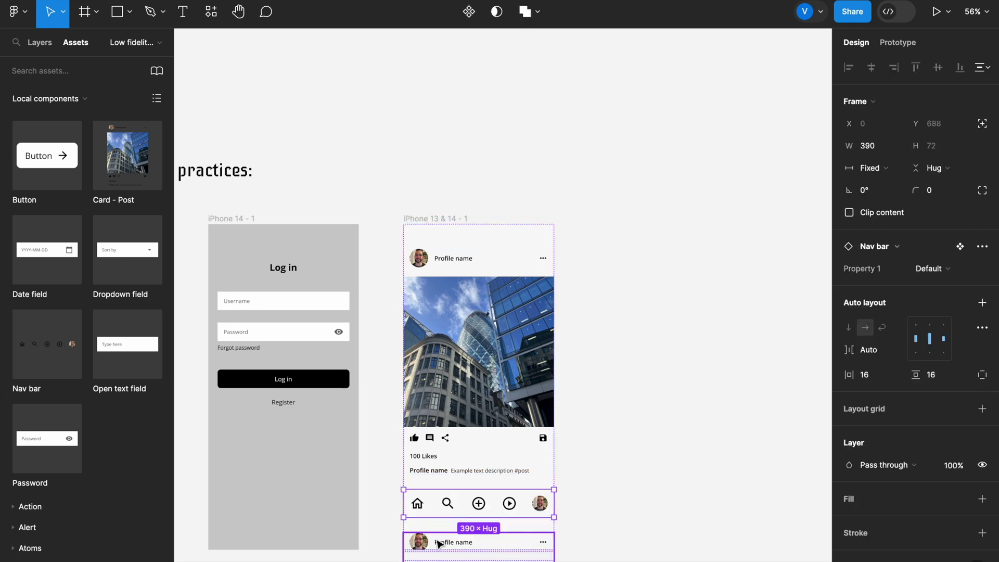
pyautogui.click(982, 125)
pyautogui.moveTo(466, 500); pyautogui.dragTo(457, 538)
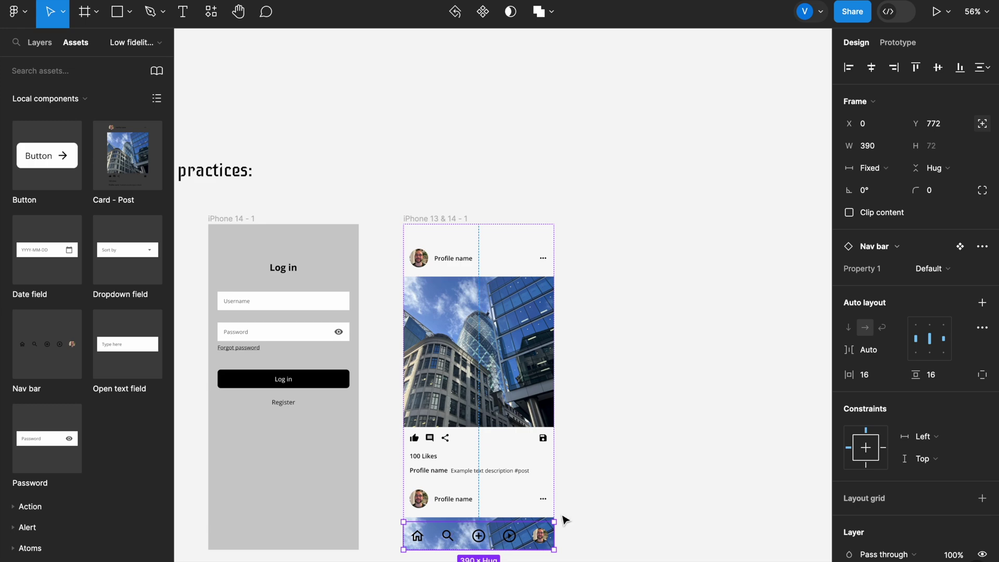
pyautogui.click(712, 394)
# - Set the fill opacity of the iPhone 13 & 14 - 1 frame to 100%
pyautogui.click(434, 218)
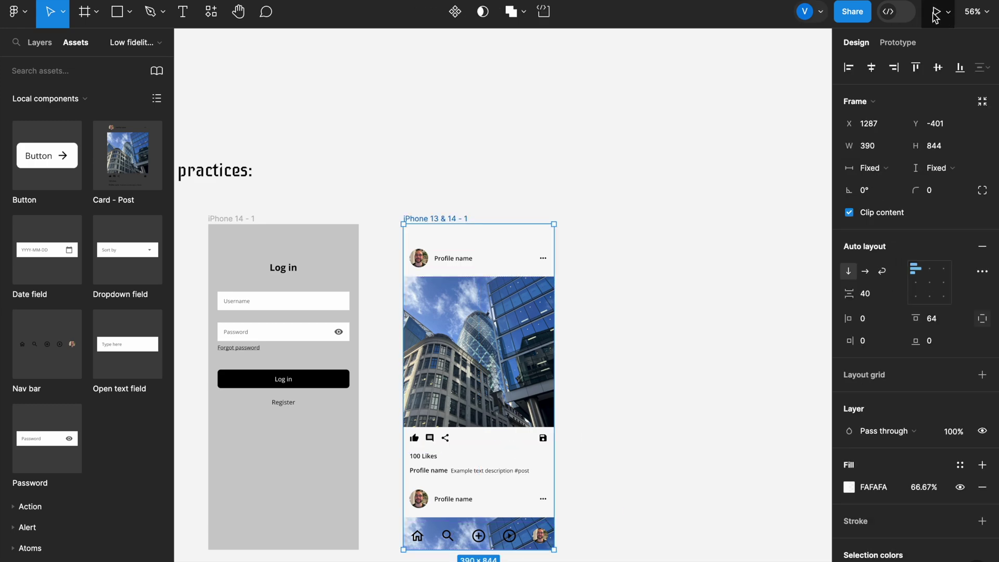
pyautogui.click(935, 12)
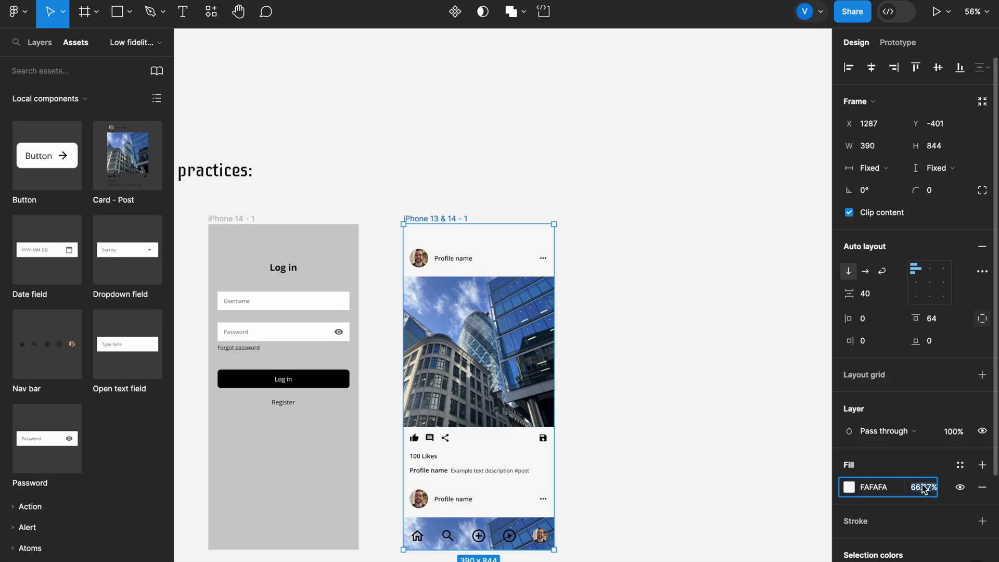
pyautogui.write('100')
pyautogui.press('Return')
pyautogui.click(767, 454)
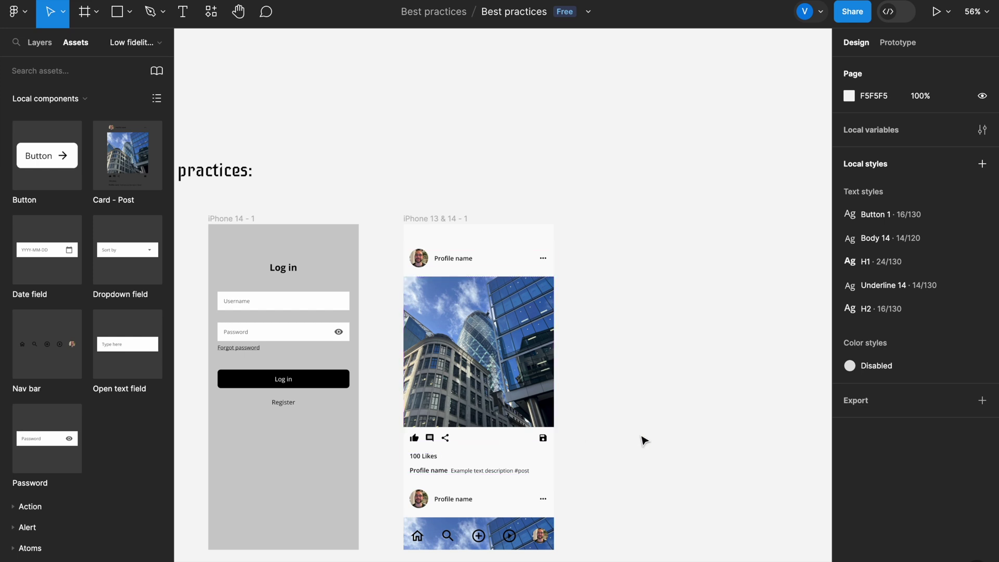
# - Inspect the profile name and description text layer in the first post card on the feed screen
pyautogui.scroll(5, 438, 440)
pyautogui.scroll(-2, 458, 512)
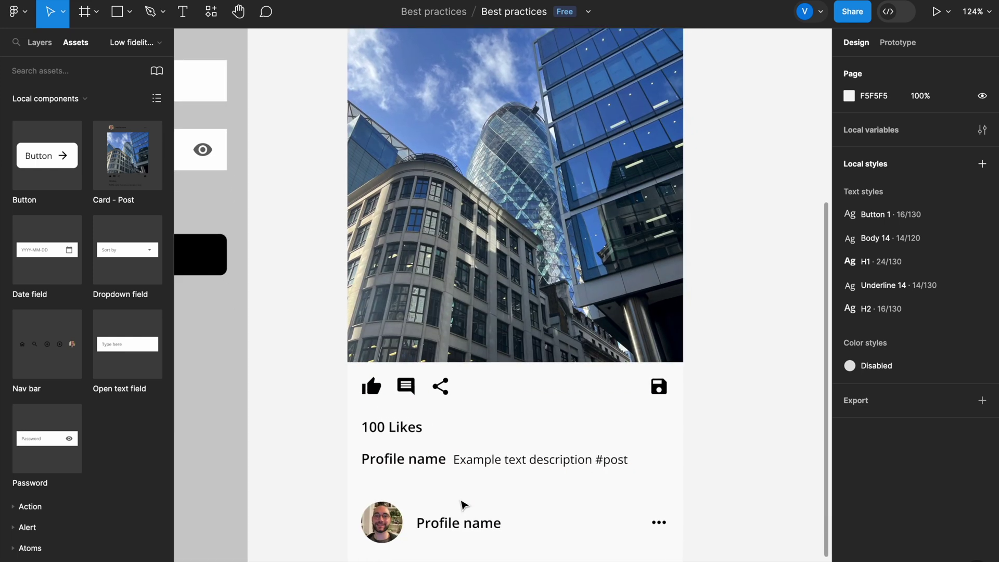
pyautogui.scroll(-3, 460, 462)
pyautogui.click(457, 461)
pyautogui.scroll(4, 456, 460)
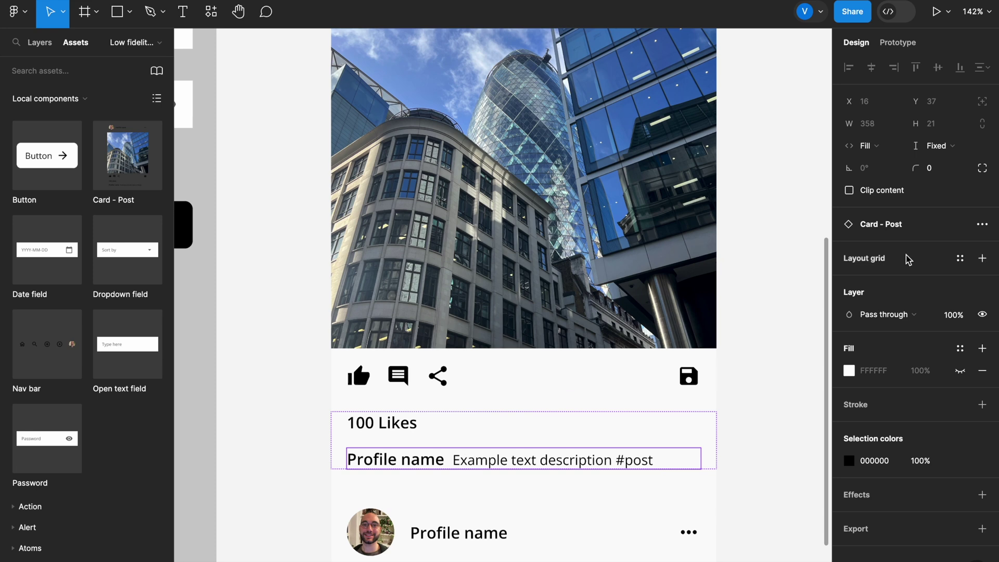
pyautogui.click(468, 460)
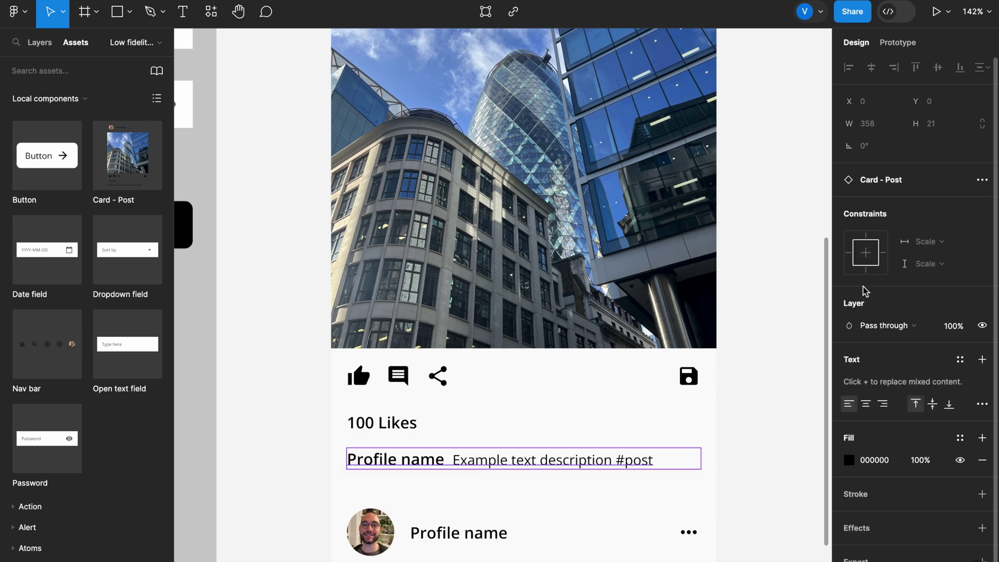
pyautogui.doubleClick(456, 460)
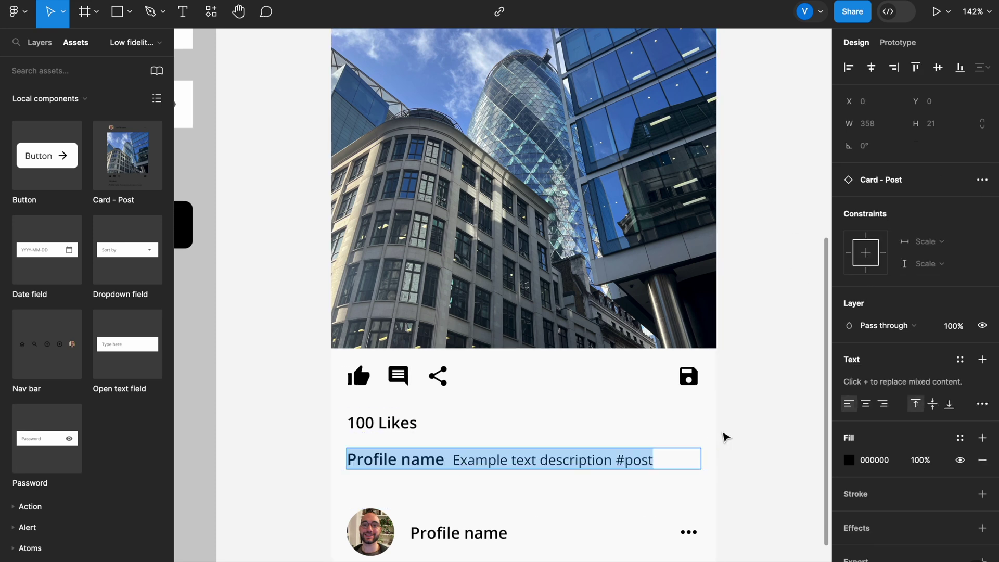
pyautogui.press('Escape')
pyautogui.scroll(-2, 712, 440)
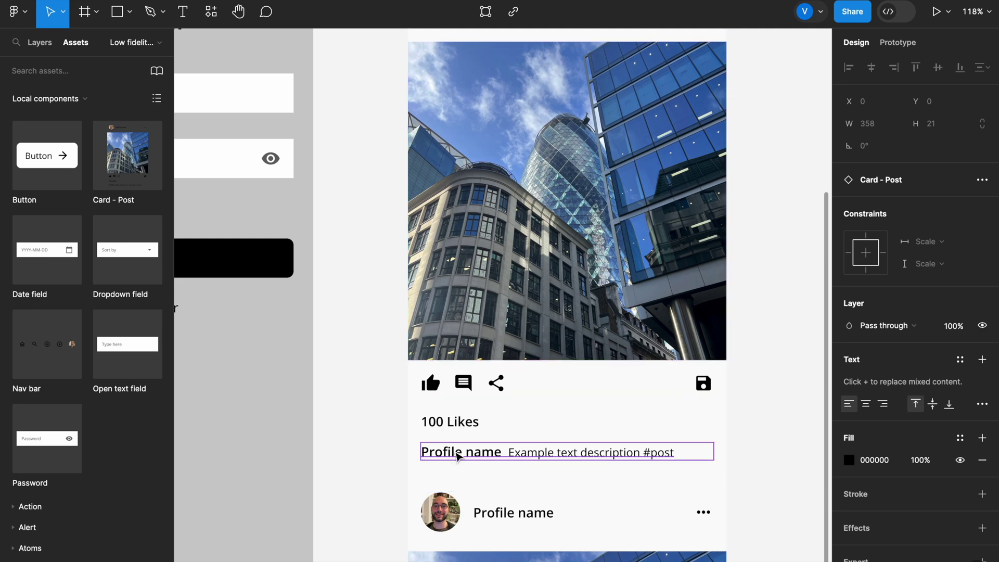
pyautogui.scroll(-4, 504, 447)
pyautogui.scroll(-5, 499, 446)
pyautogui.click(671, 373)
# - On the Library page, set the horizontal item spacing of the User generated comments molecule to 8
pyautogui.click(134, 42)
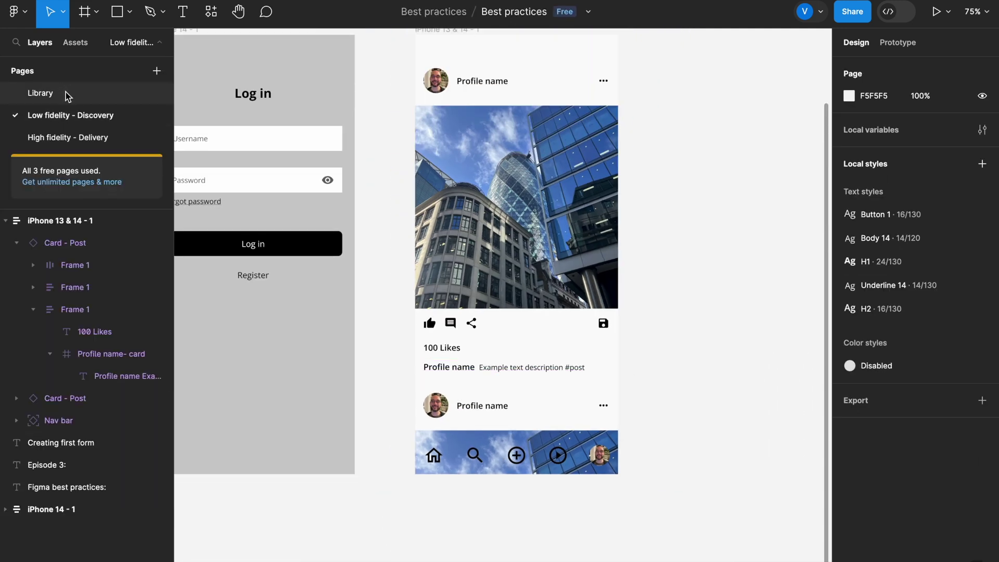
pyautogui.click(63, 95)
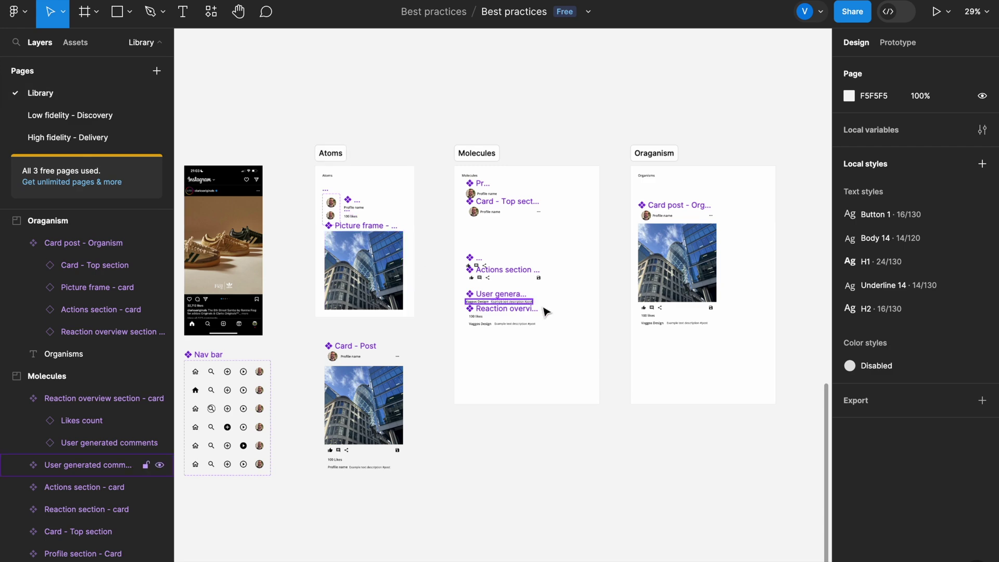
pyautogui.scroll(5, 482, 311)
pyautogui.click(483, 312)
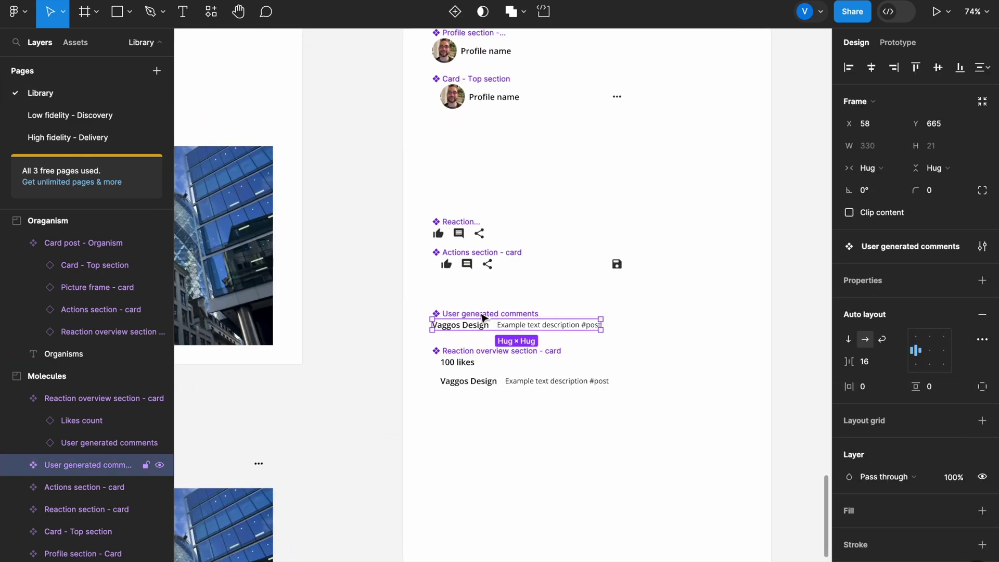
pyautogui.write('4')
pyautogui.press('Return')
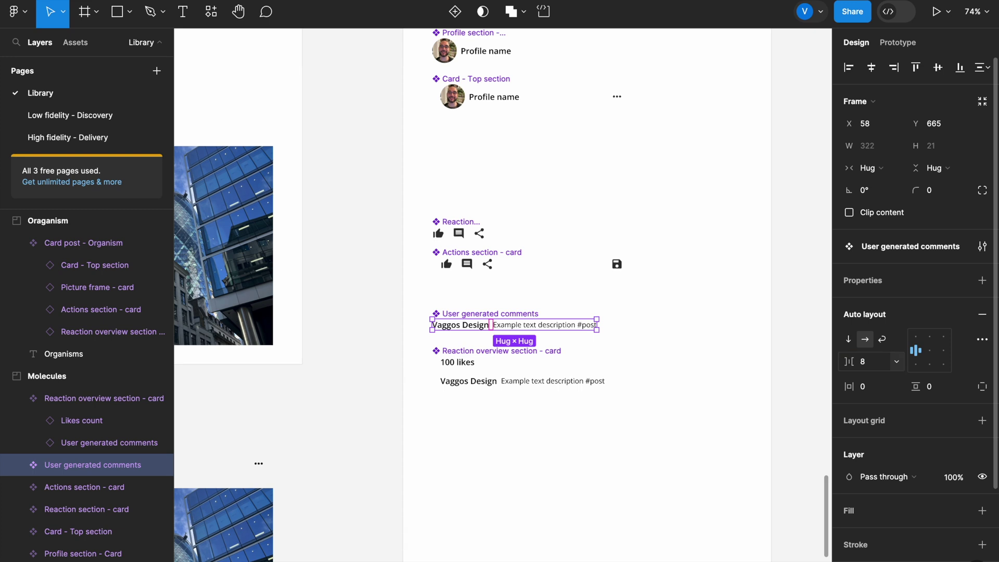
pyautogui.click(375, 398)
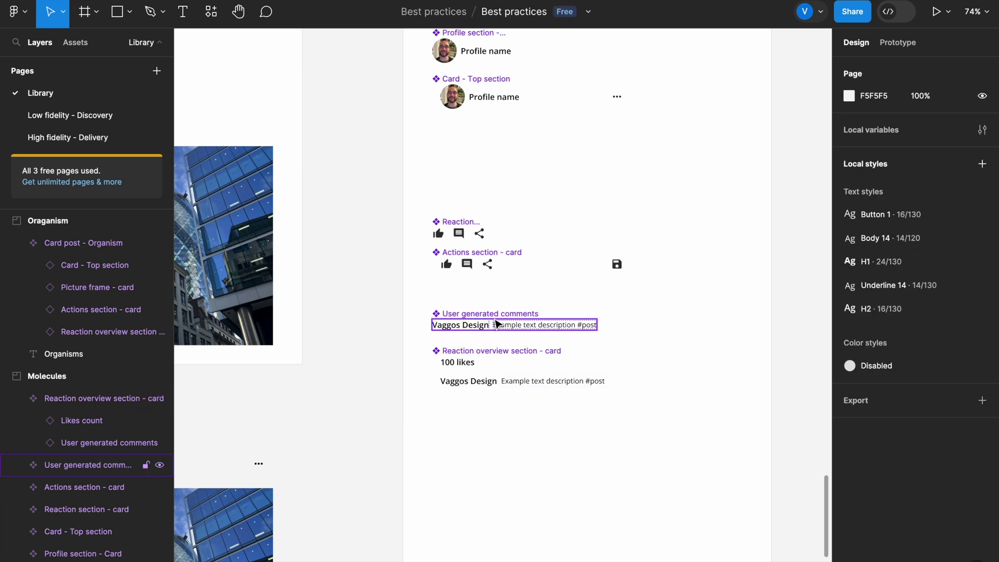
# - Check the comment spacing in the Reaction overview section molecule and in the Card post - Organism component
pyautogui.click(532, 327)
pyautogui.hotkey('ctrl', 'z')
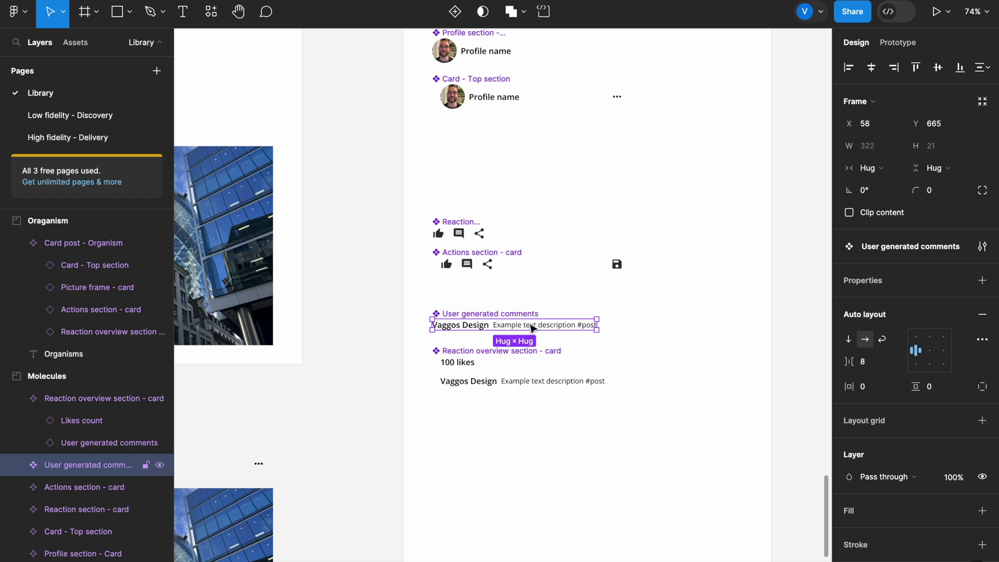
pyautogui.click(522, 391)
pyautogui.hscroll(-4, 523, 390)
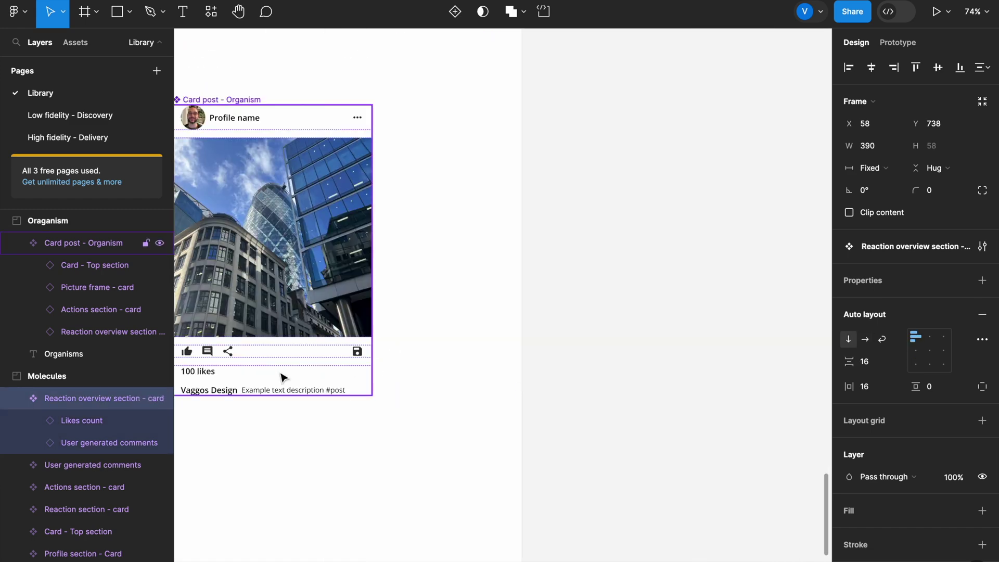
pyautogui.click(93, 243)
# - Return to the Low fidelity - Discovery page and review the phone feed screen
pyautogui.click(128, 120)
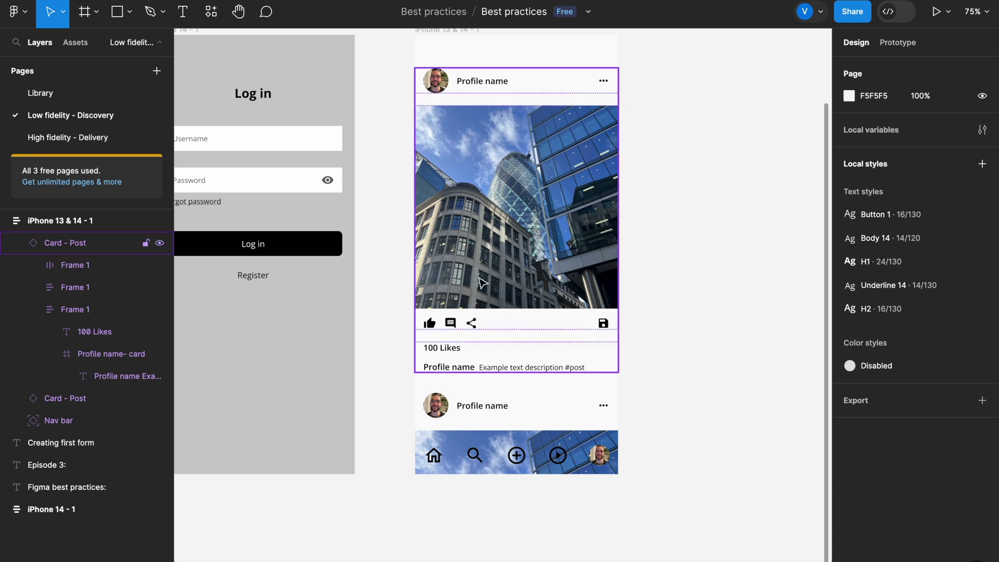
pyautogui.scroll(3, 479, 282)
pyautogui.hscroll(3, 479, 282)
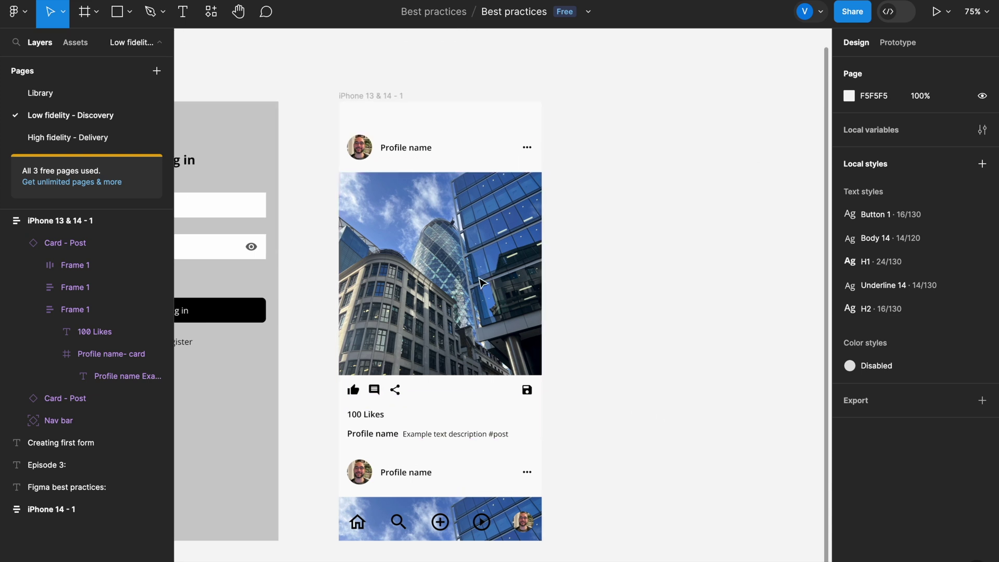